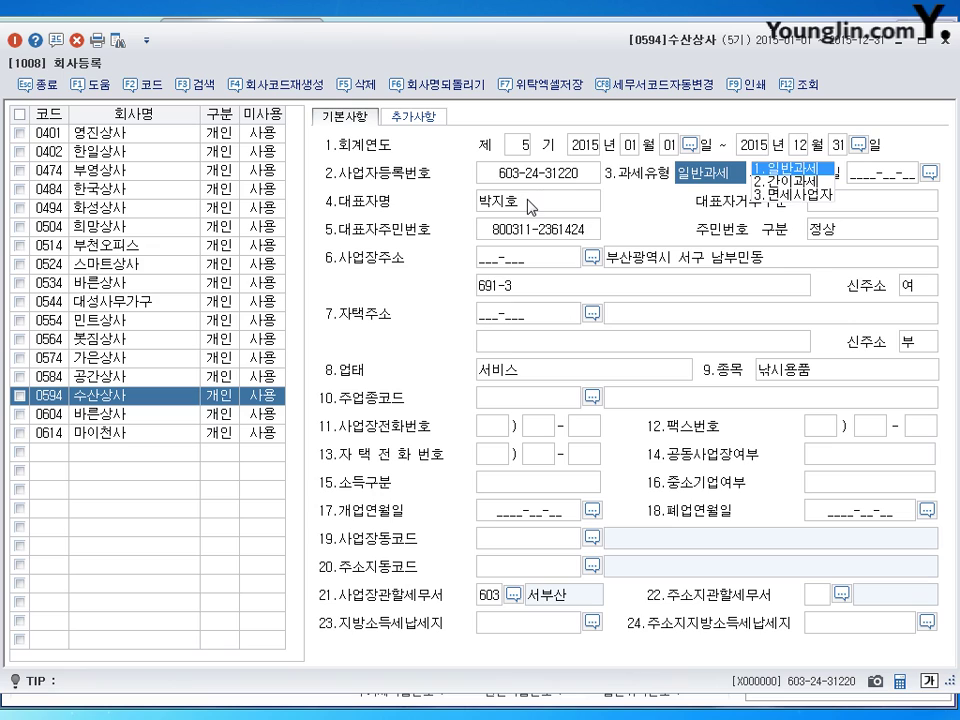
Step: Keep 일반과세 as the tax type and enter 2011-03-05 as the 개업연월일
key(Return)
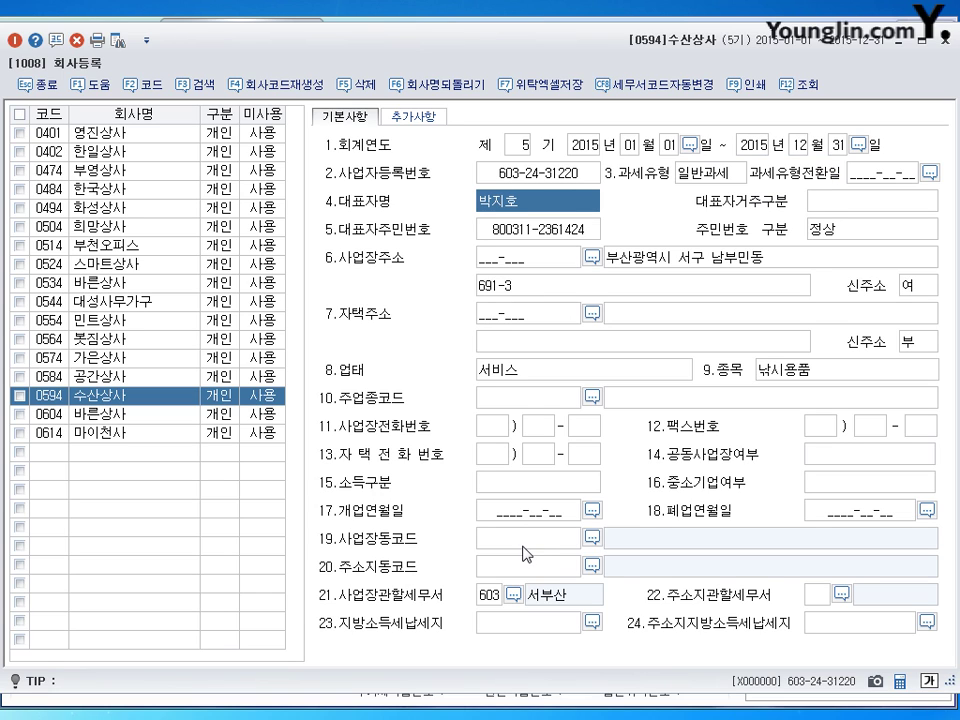
click(508, 516)
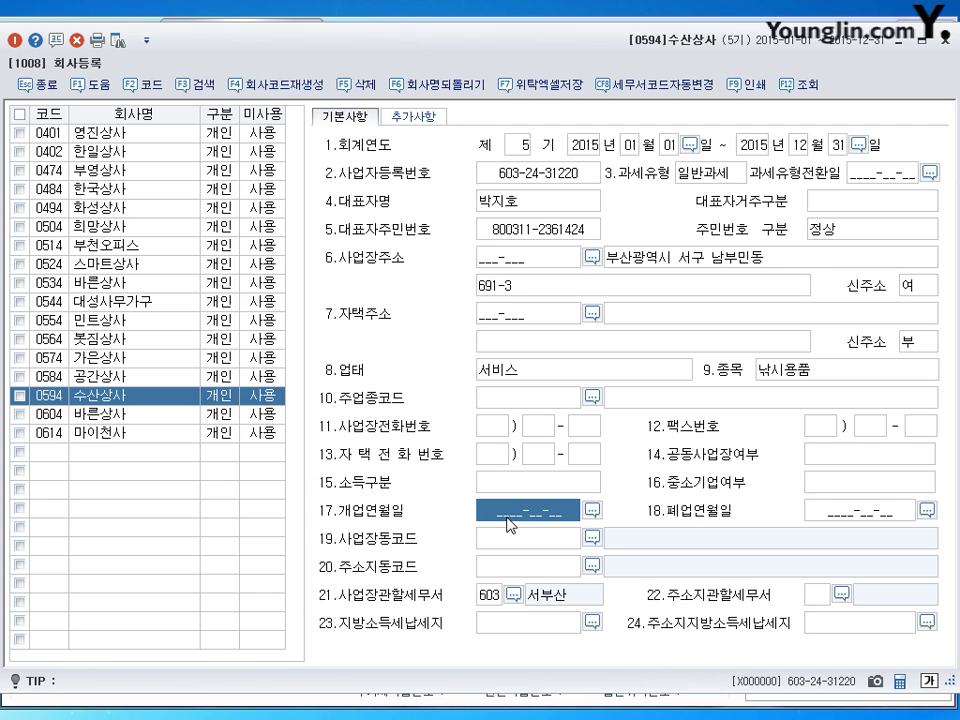
text(2011-)
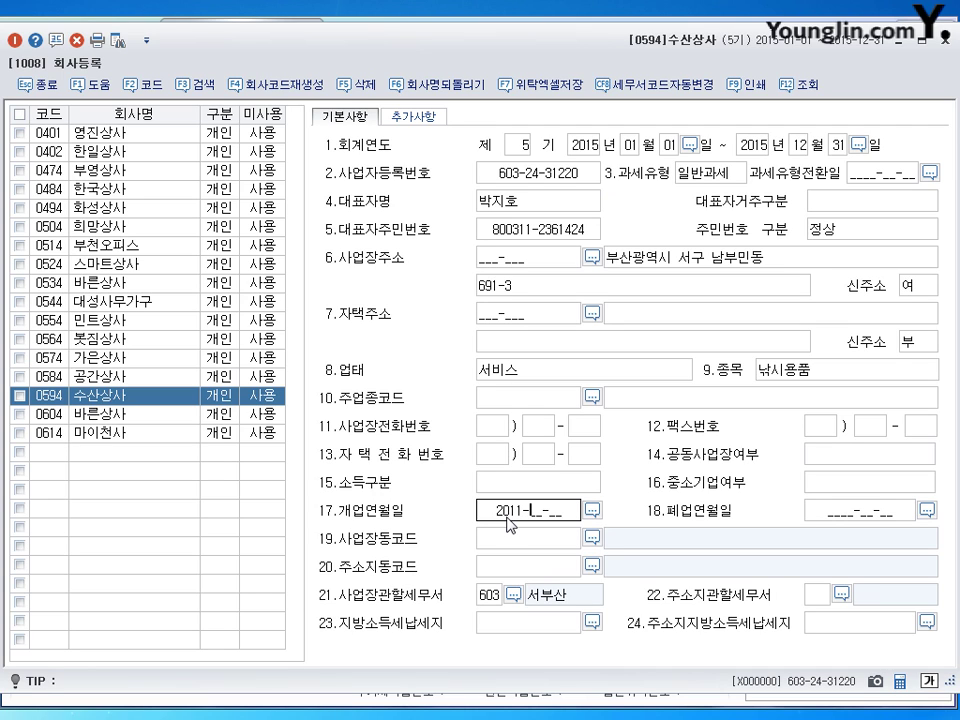
text(03-05)
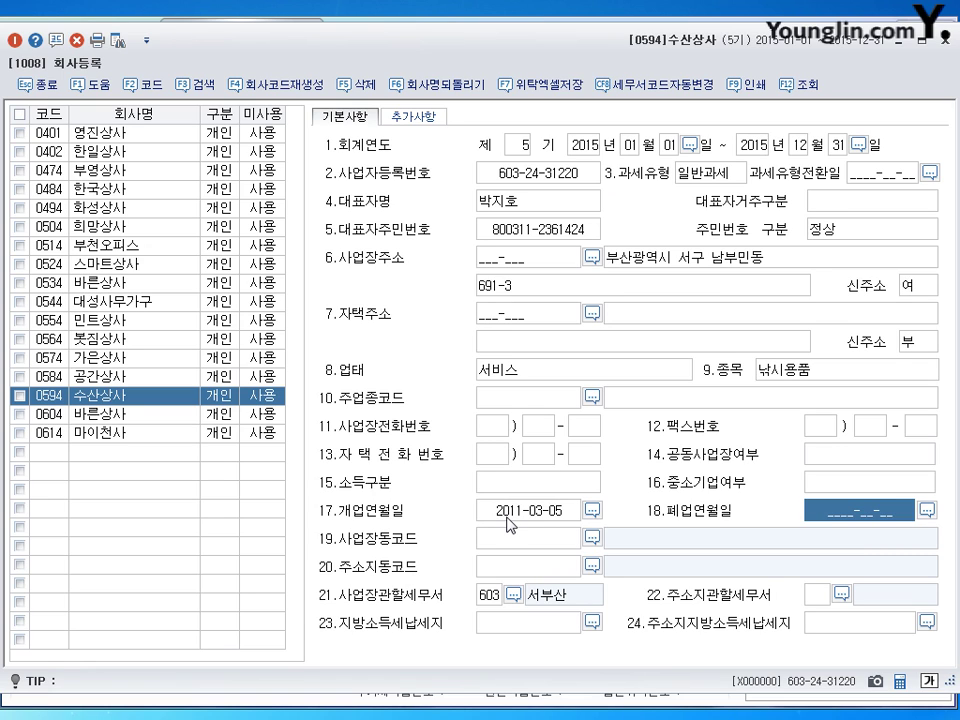
click(705, 267)
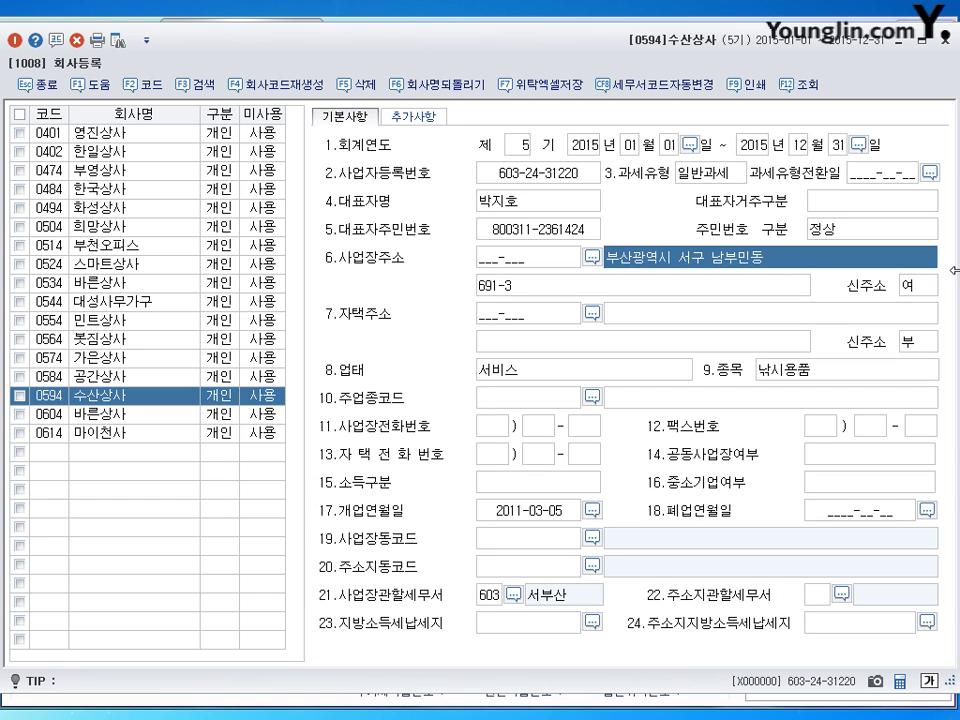
Step: Change the business address road line to 충무대로 and the detail line to 202, keeping 신주소 as 여
key(End)
key(BackSpace)
key(BackSpace)
key(BackSpace)
key(BackSpace)
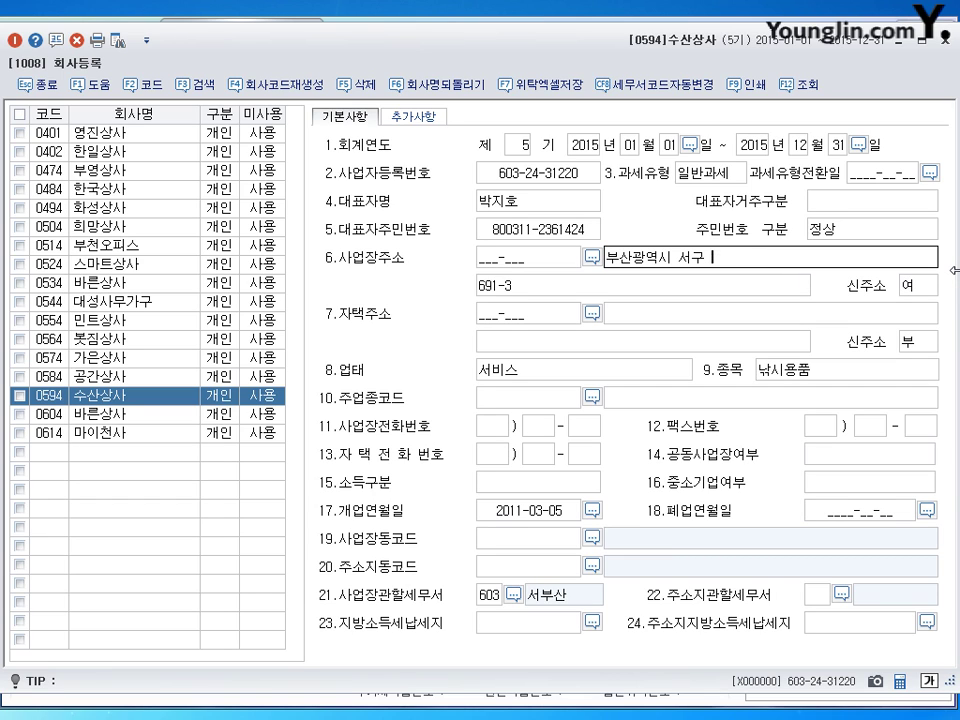
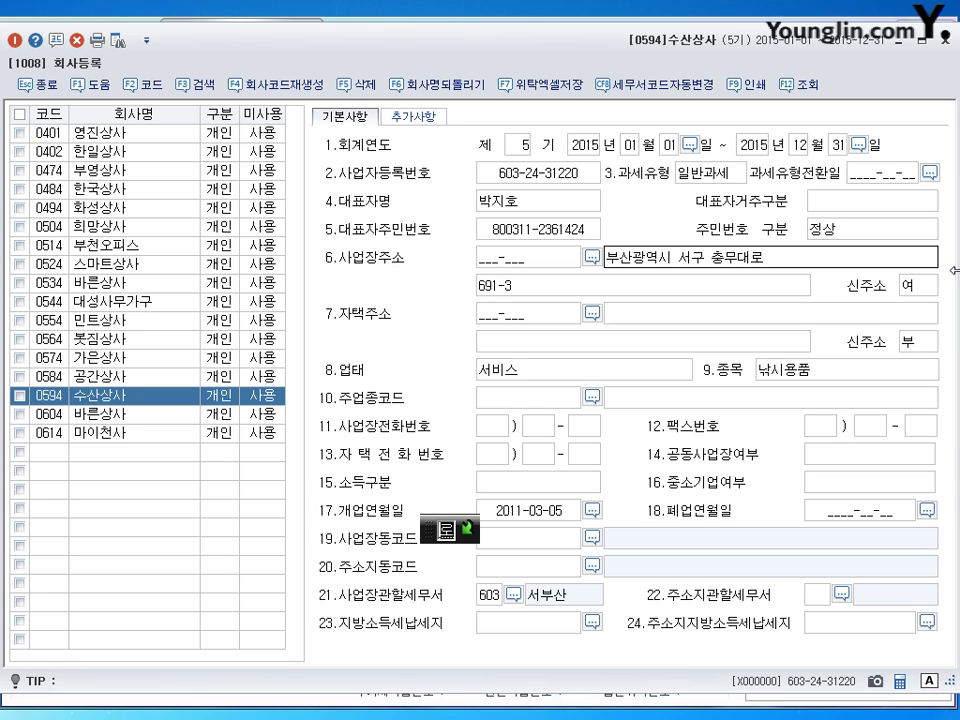
key(Return)
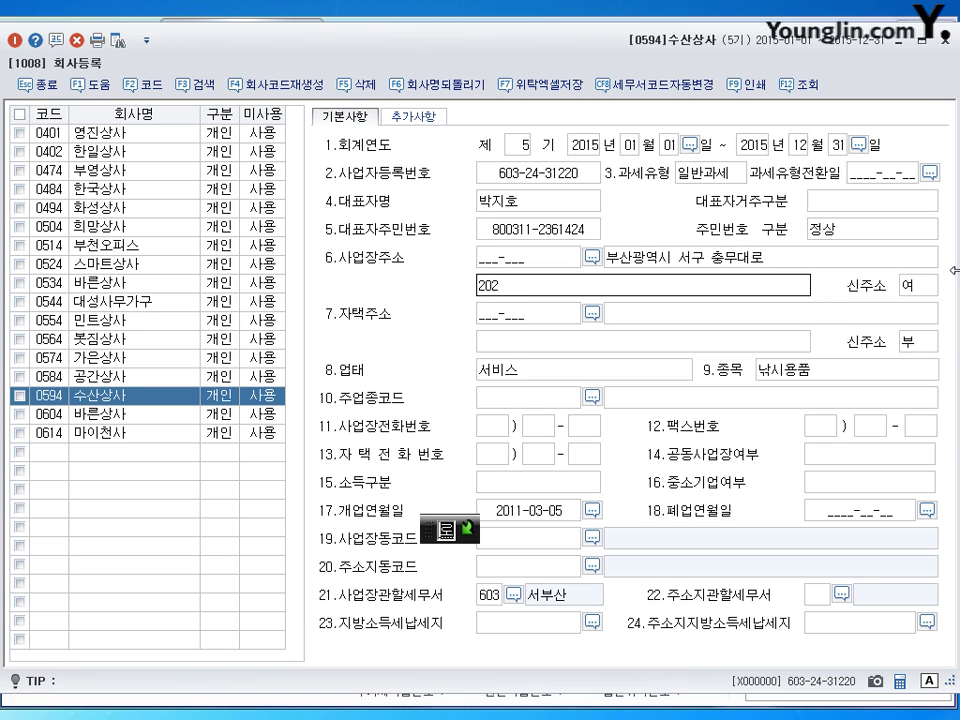
key(Return)
click(760, 252)
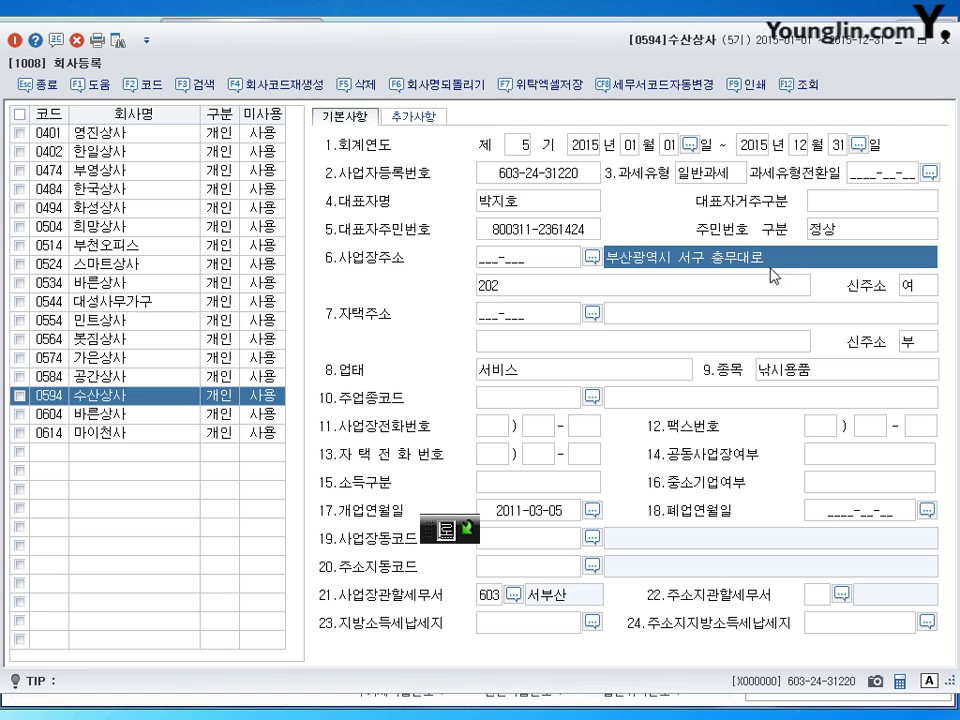
click(505, 298)
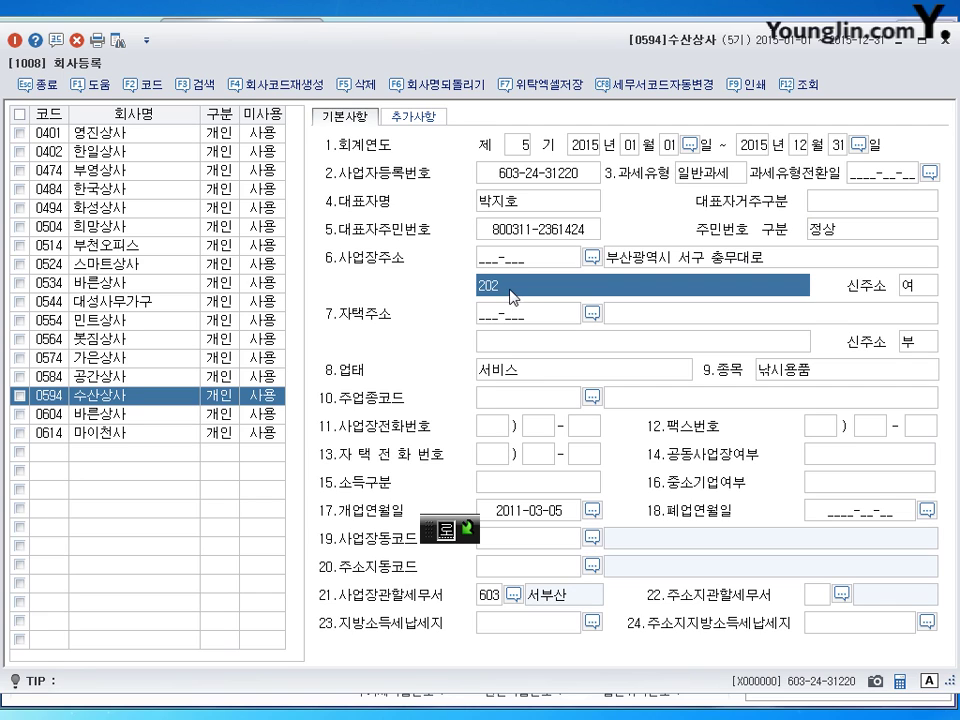
key(shift+Tab)
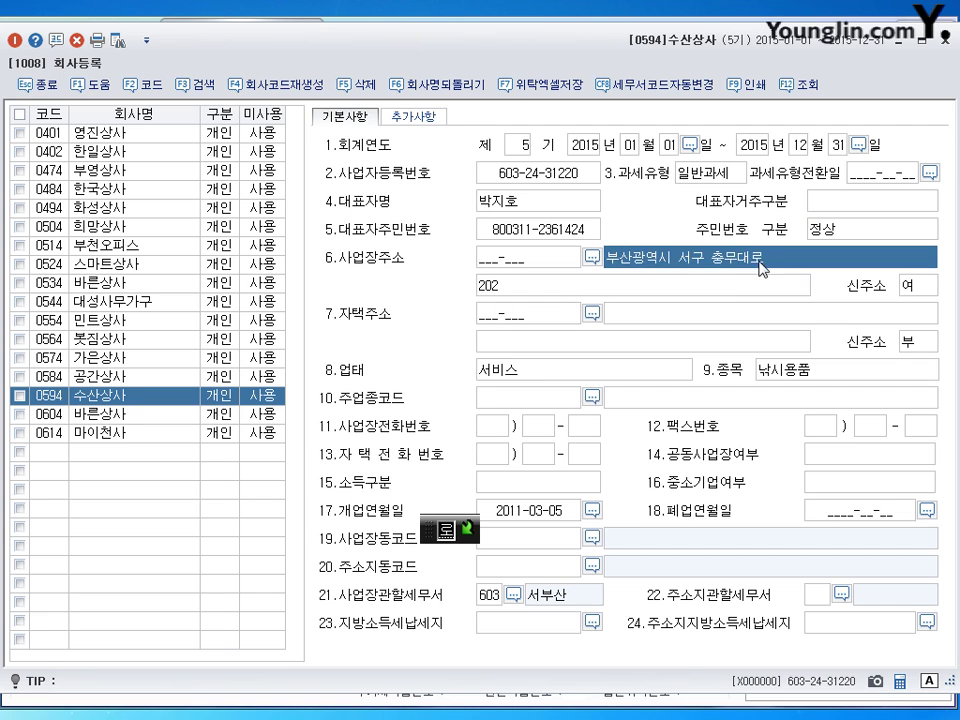
key(Tab)
key(shift+Tab)
key(Tab)
key(shift+Tab)
key(Tab)
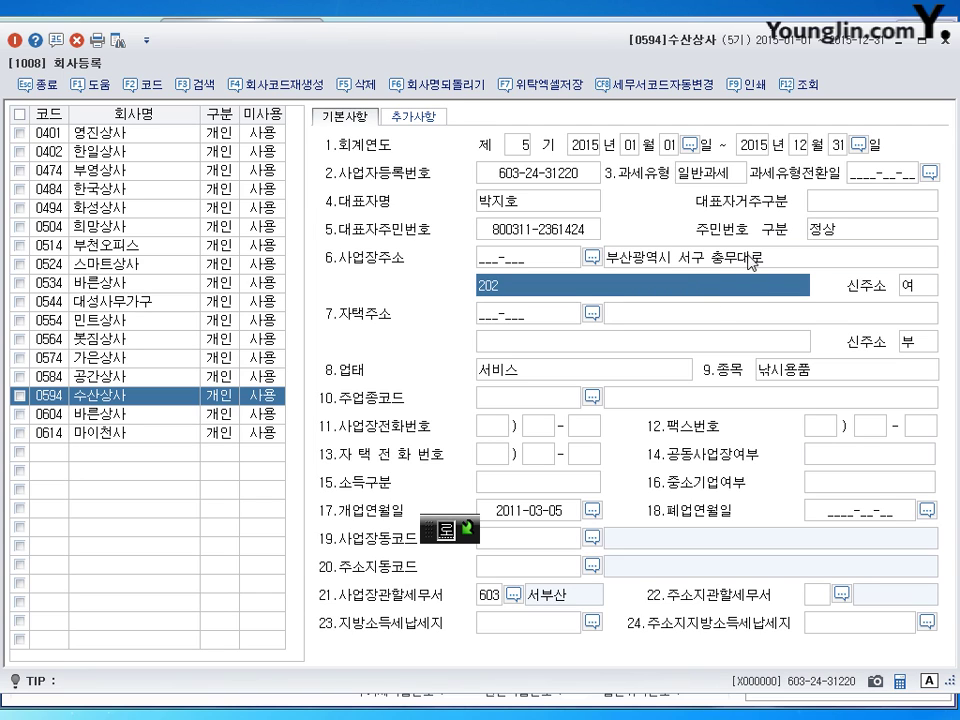
key(shift+Tab)
key(Tab)
Step: Replace the business type 서비스 with 도소매
click(500, 369)
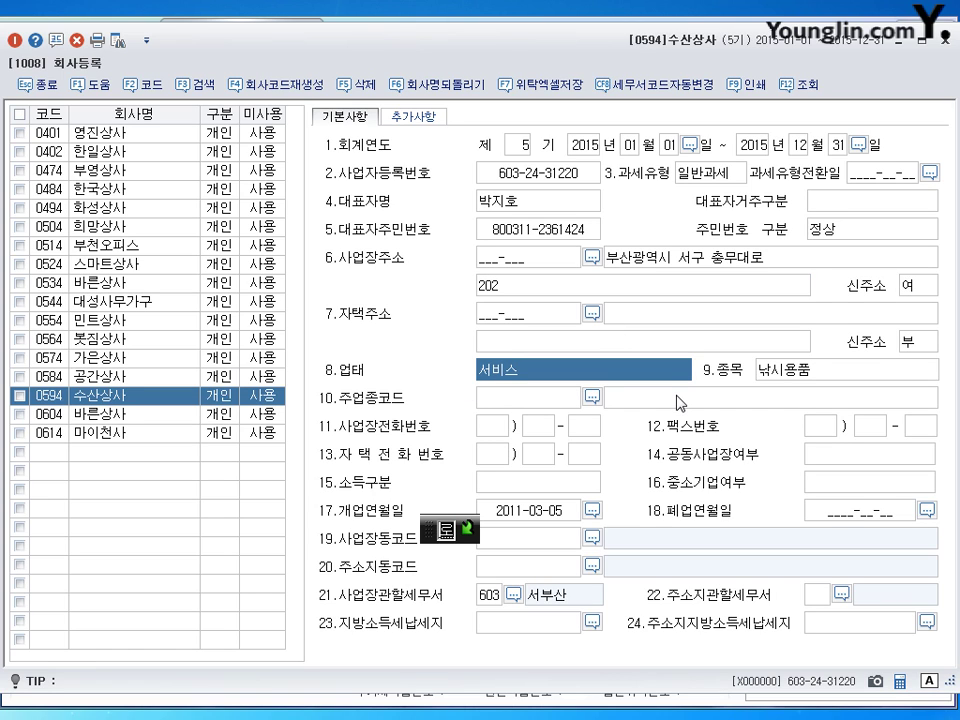
text(도소매)
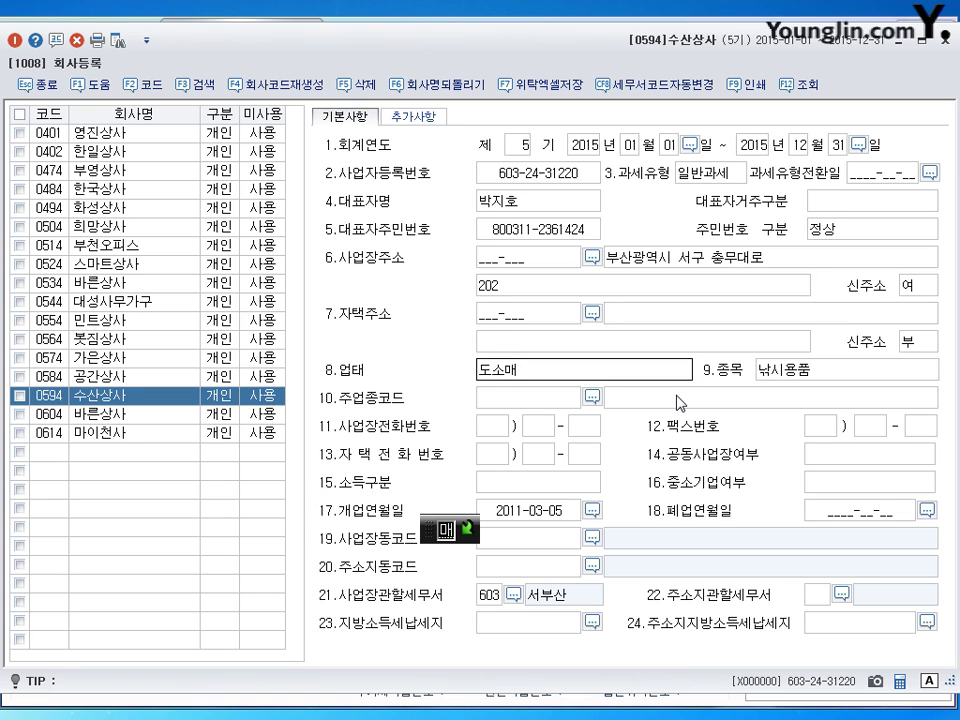
key(Return)
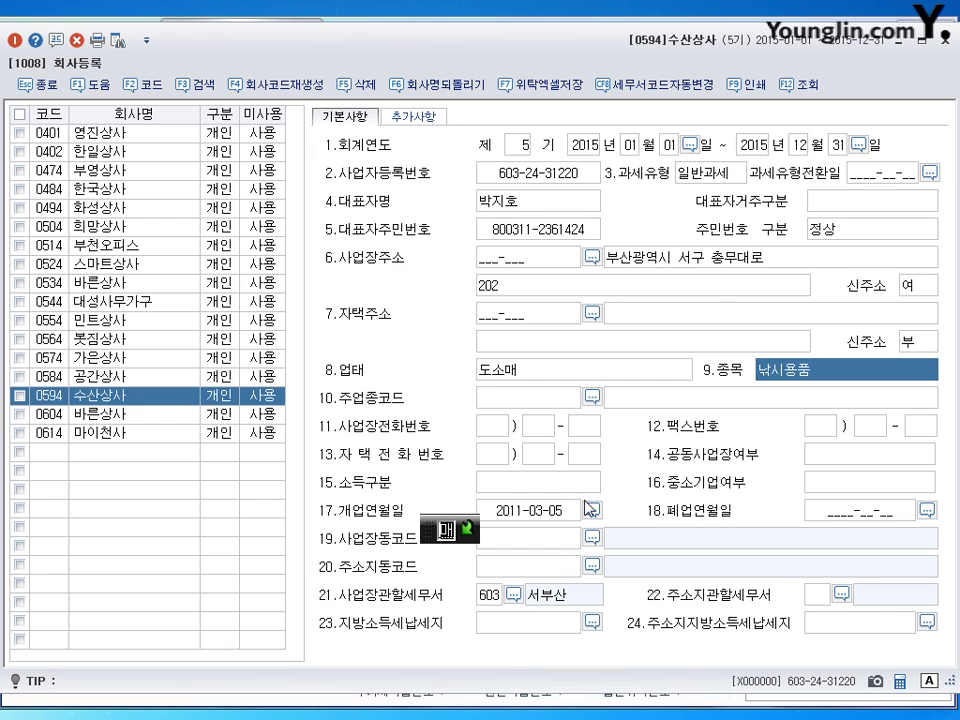
Step: Close 회사등록 and open the prior-period income statement from the main menu
click(942, 42)
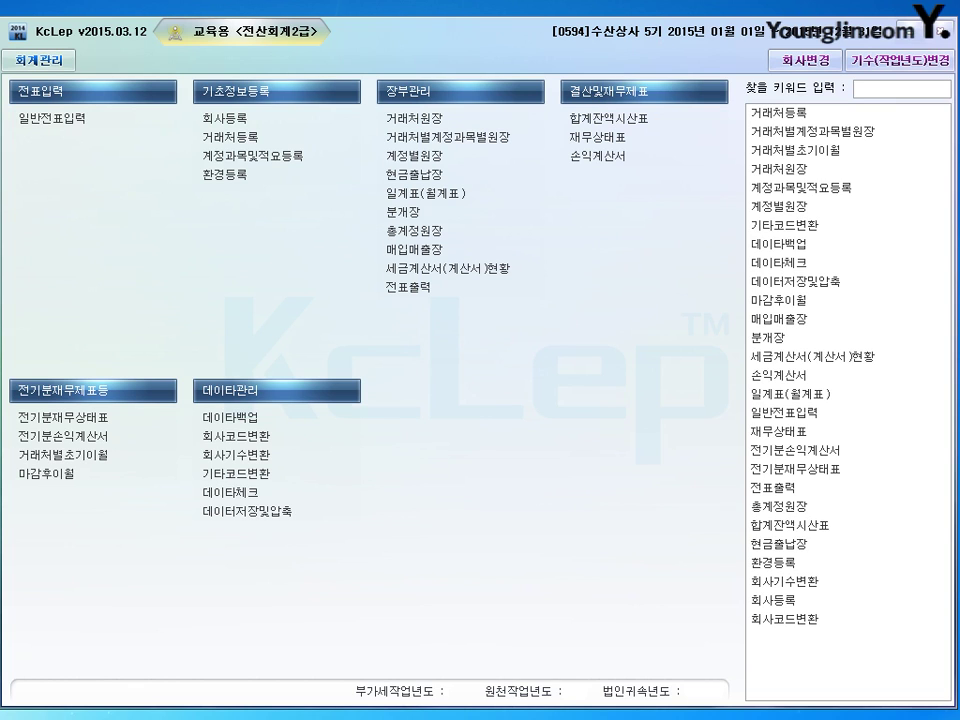
click(77, 438)
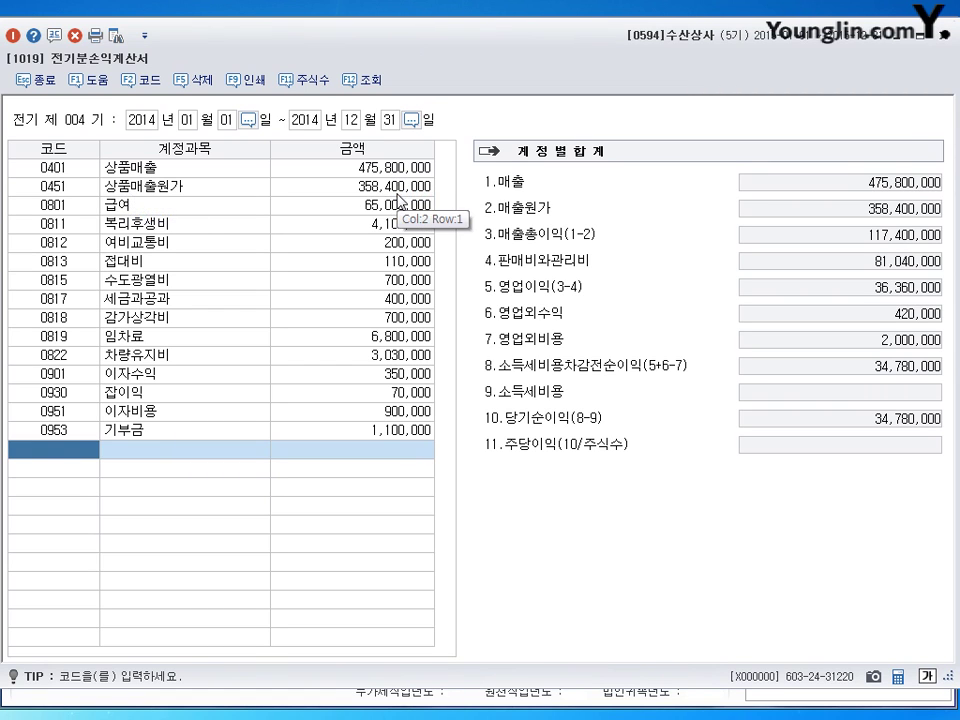
Step: Review the cost of goods sold breakdown, then set 0813 접대비 to 1,100,000
double_click(405, 188)
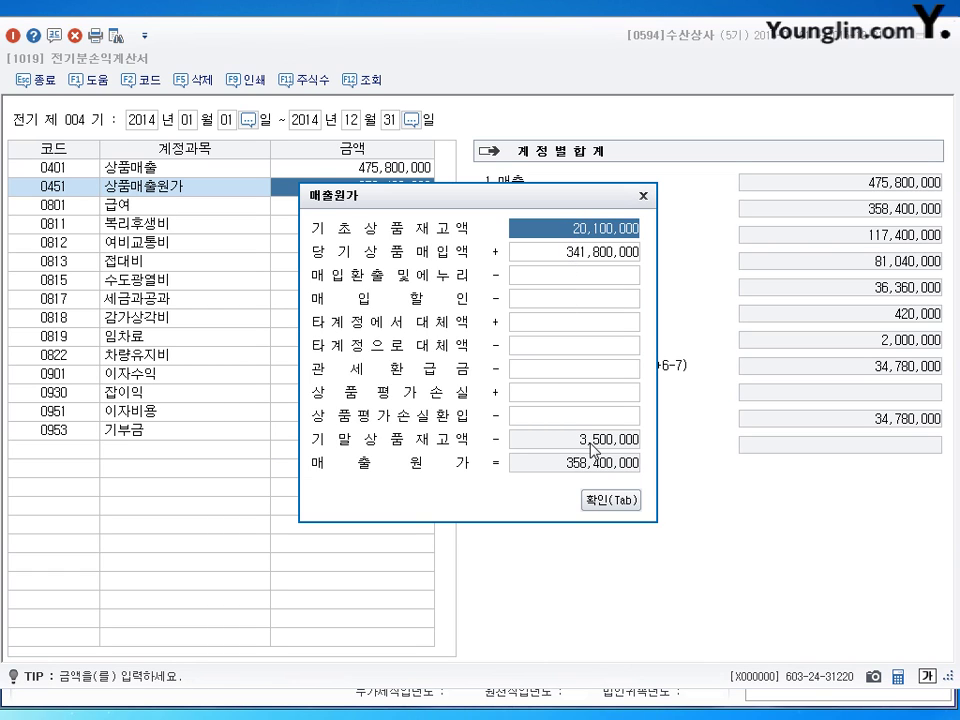
click(600, 500)
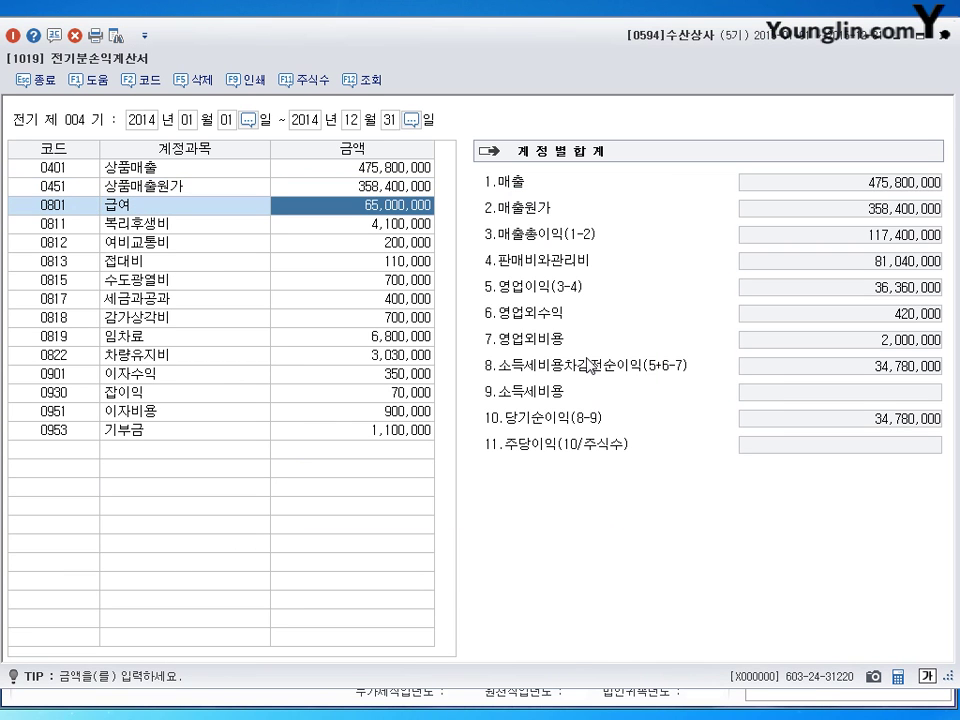
key(Down)
key(Down)
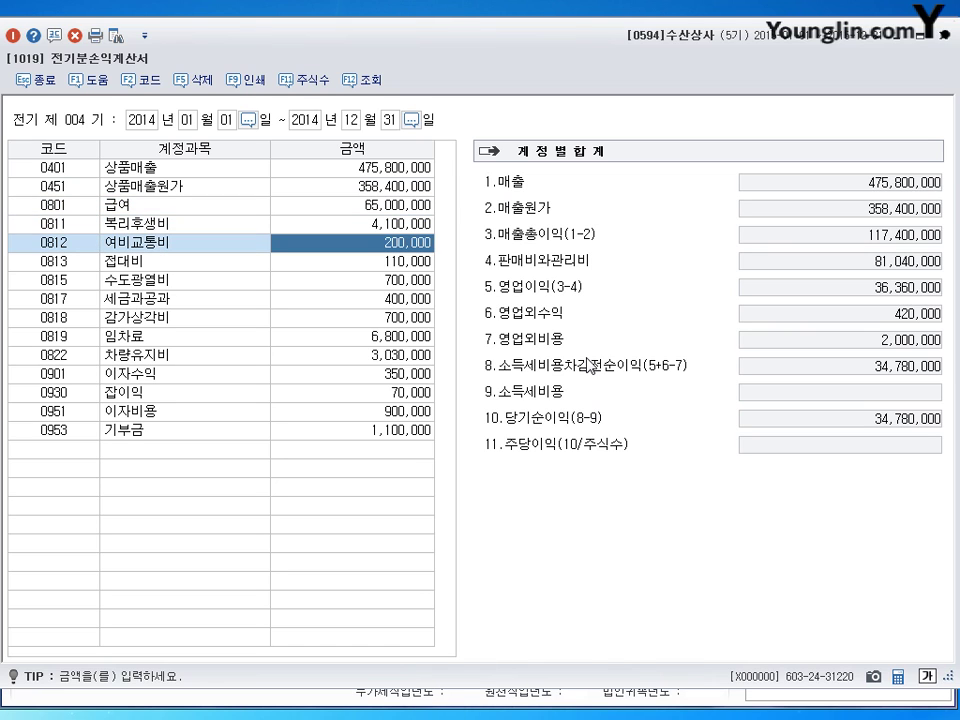
key(Down)
text(1100000)
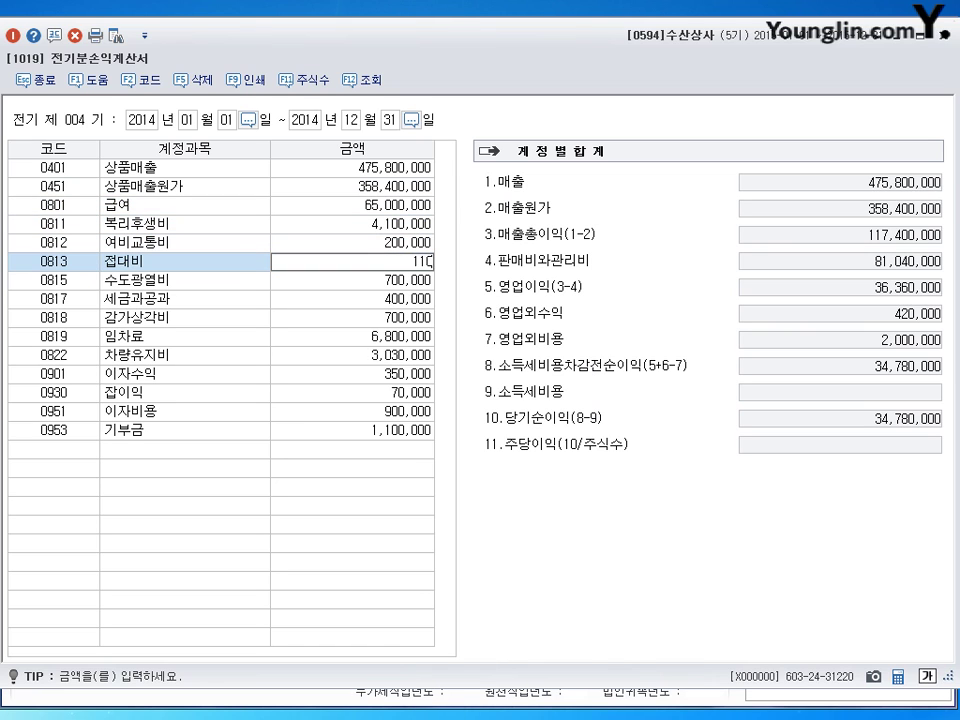
key(Return)
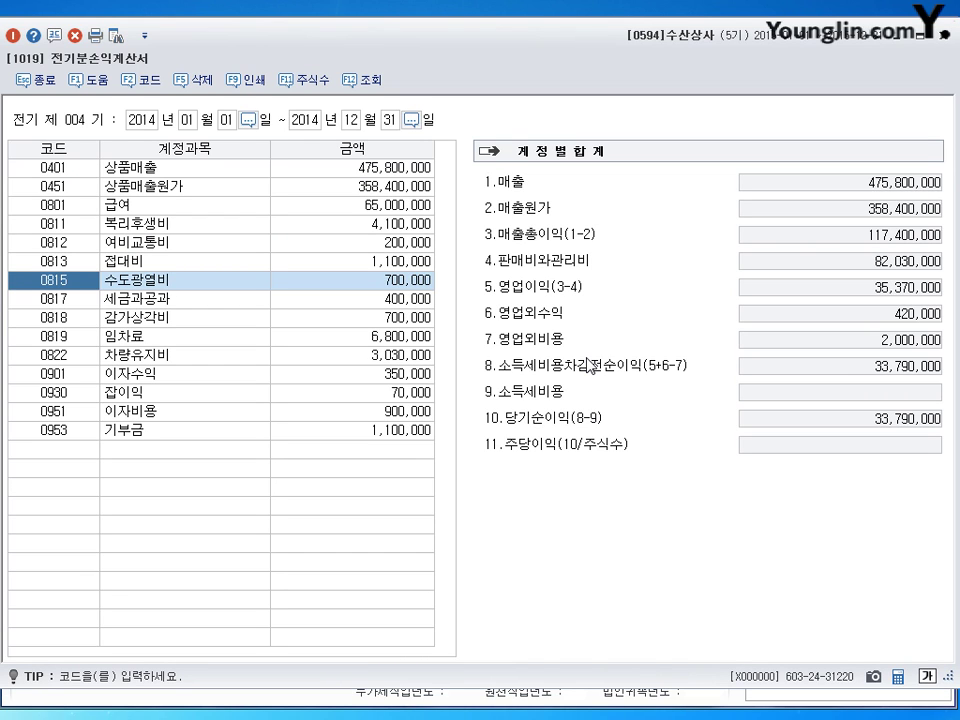
Step: Set 0930 잡이익 to 50,000 and 0953 기부금 to 1,200,000, then close the statement
key(Return)
key(Down)
key(Down)
key(Down)
key(Down)
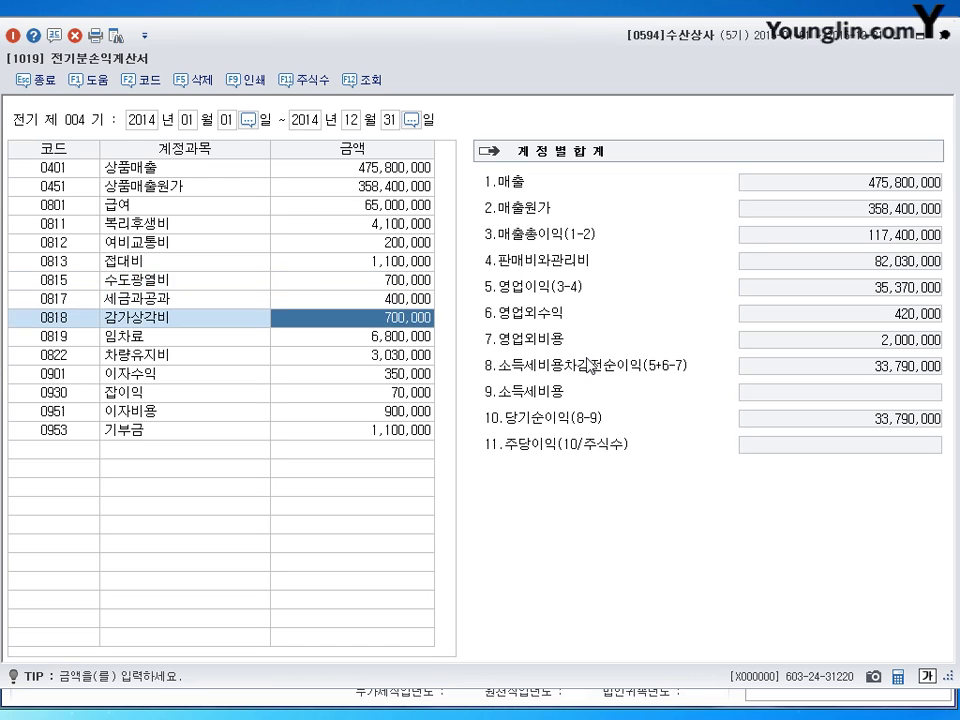
key(Down)
key(Down)
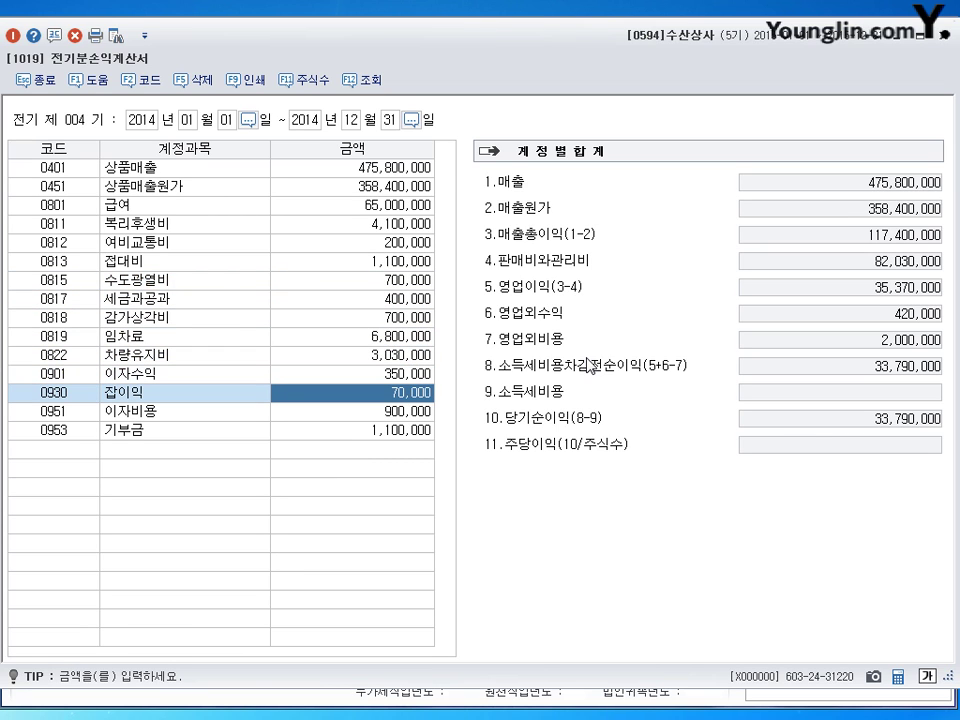
text(50000)
key(Return)
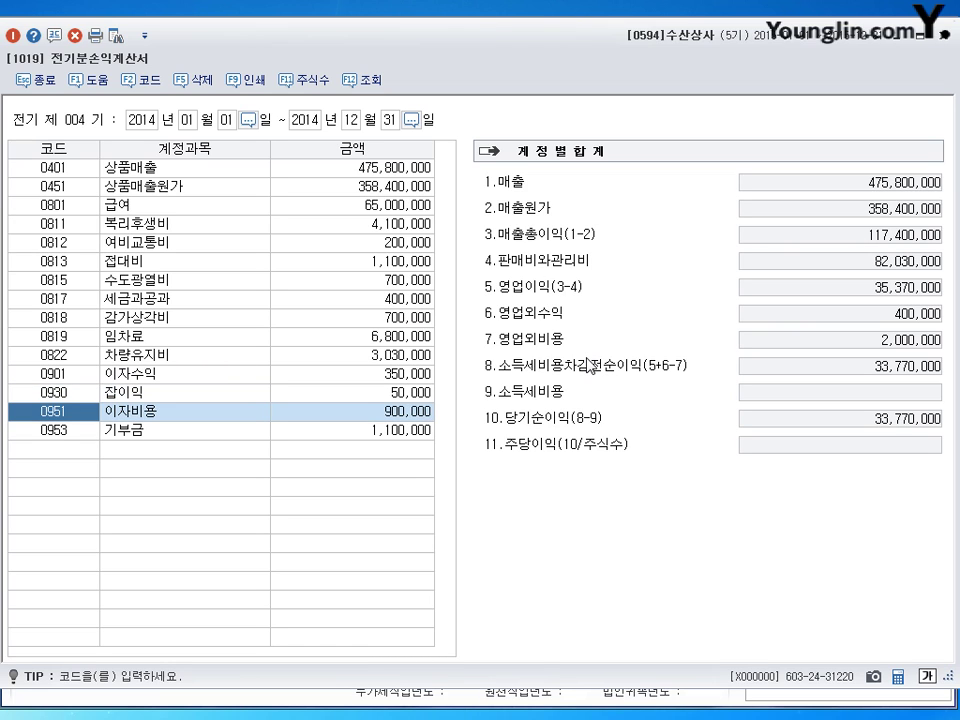
key(Return)
key(Down)
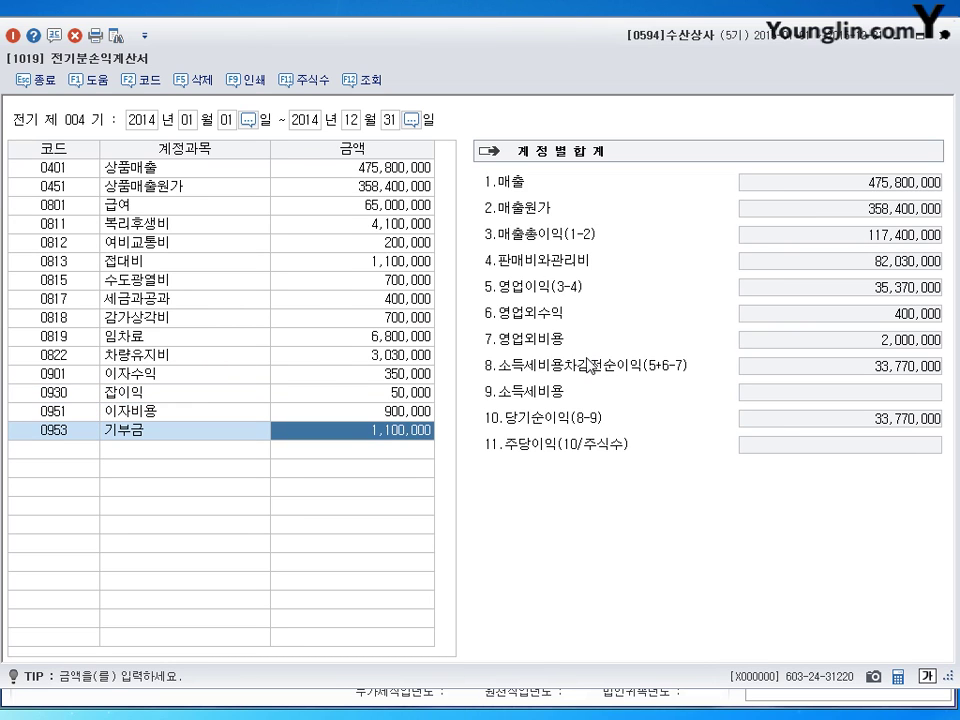
text(1200000)
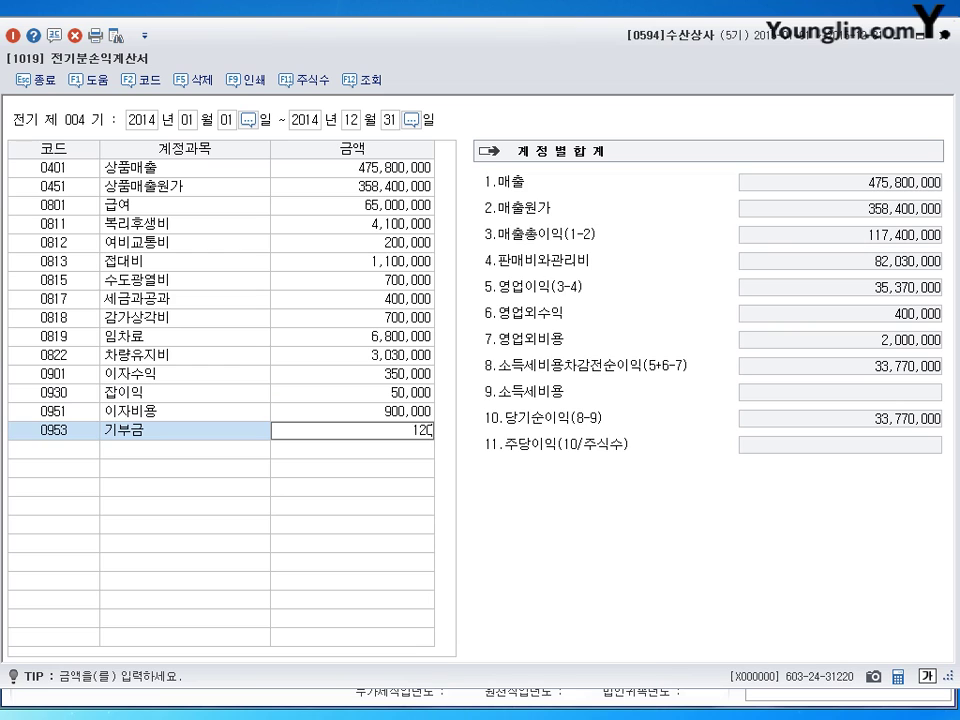
key(Return)
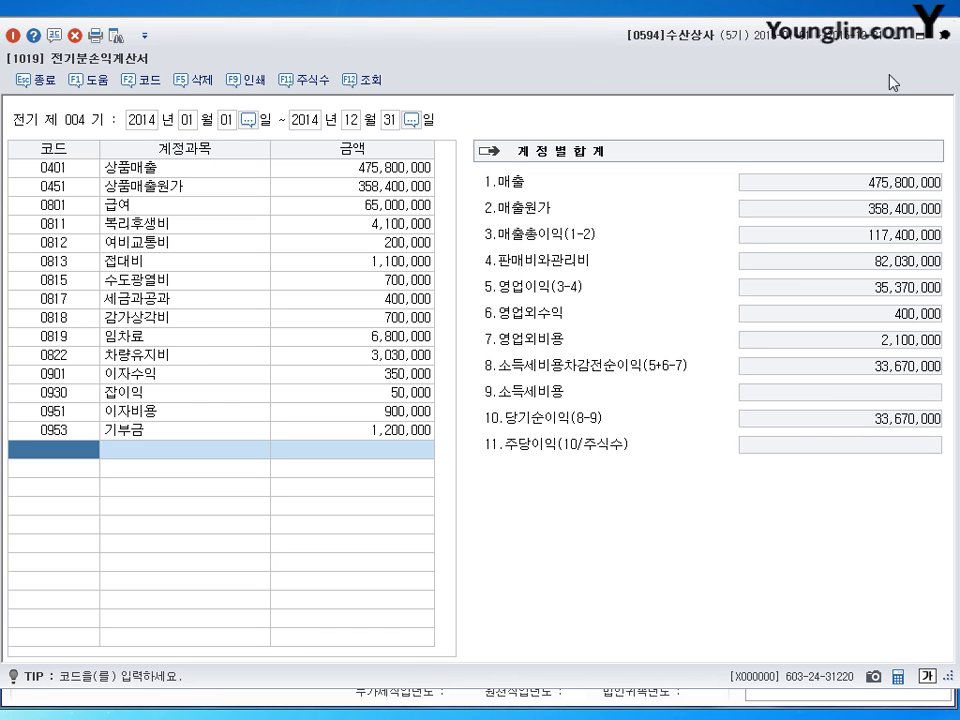
click(944, 34)
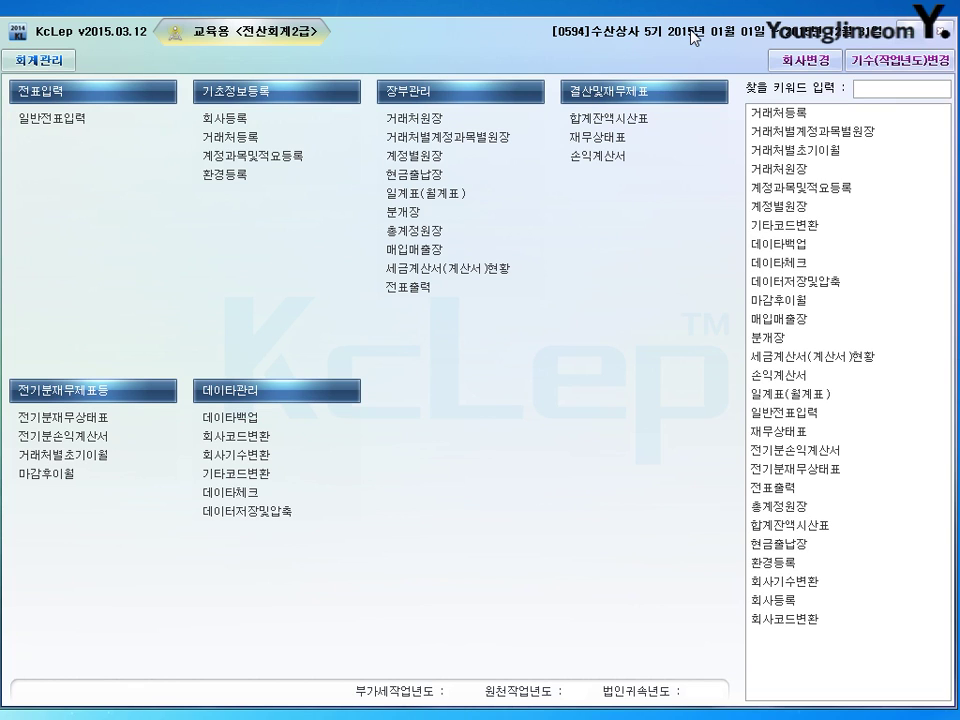
Step: Register client 06003 충무상사 (도소매, 낚시용품) with its registration number, representative and address
click(253, 145)
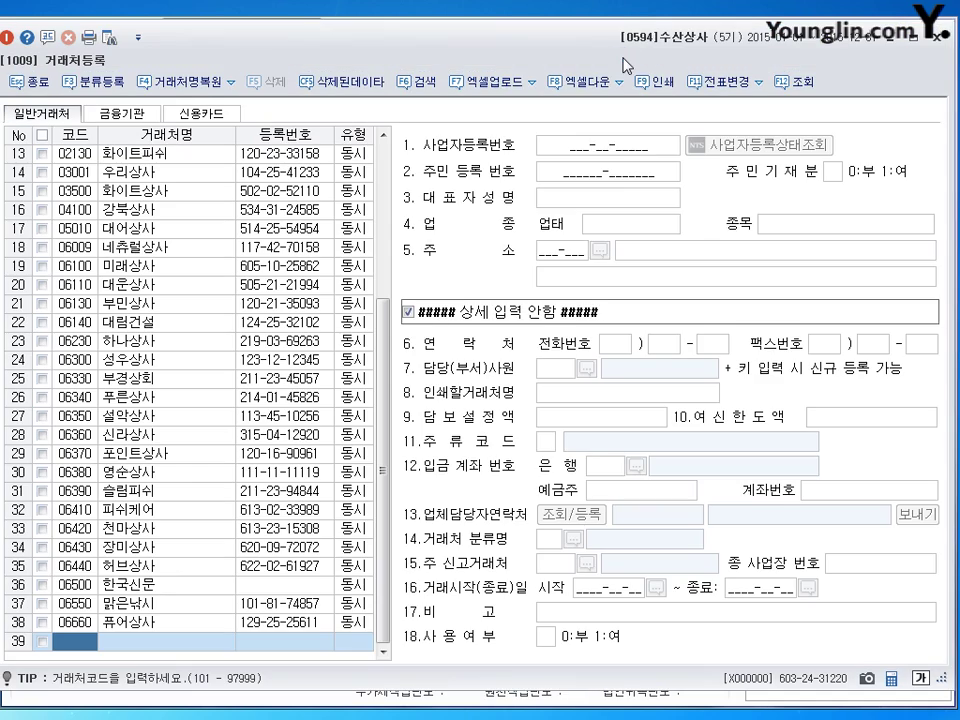
drag(464, 39, 476, 42)
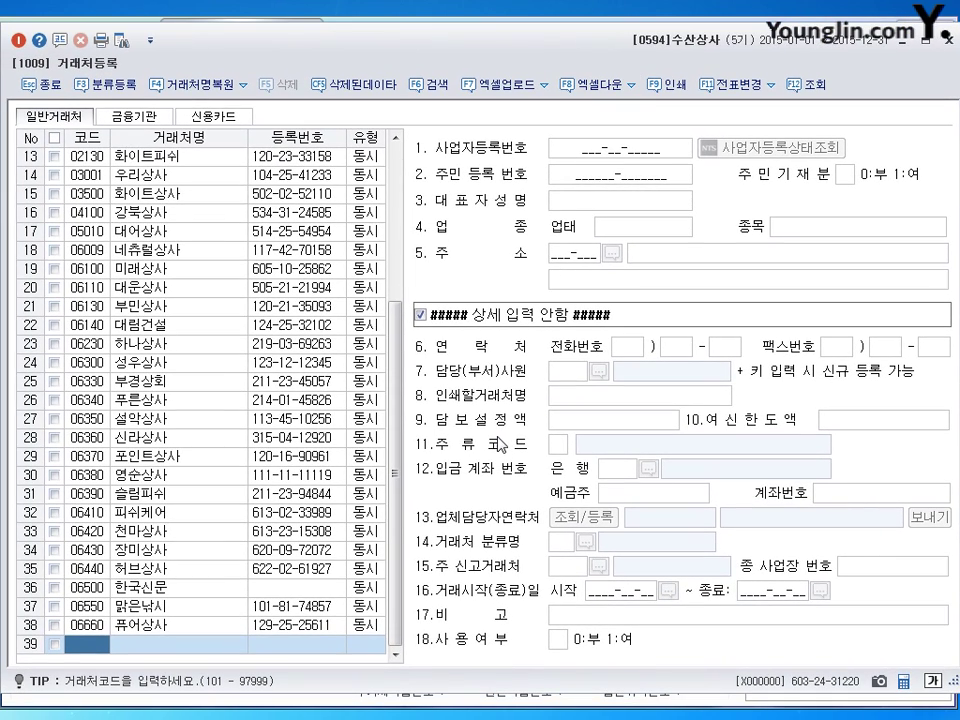
text(06003)
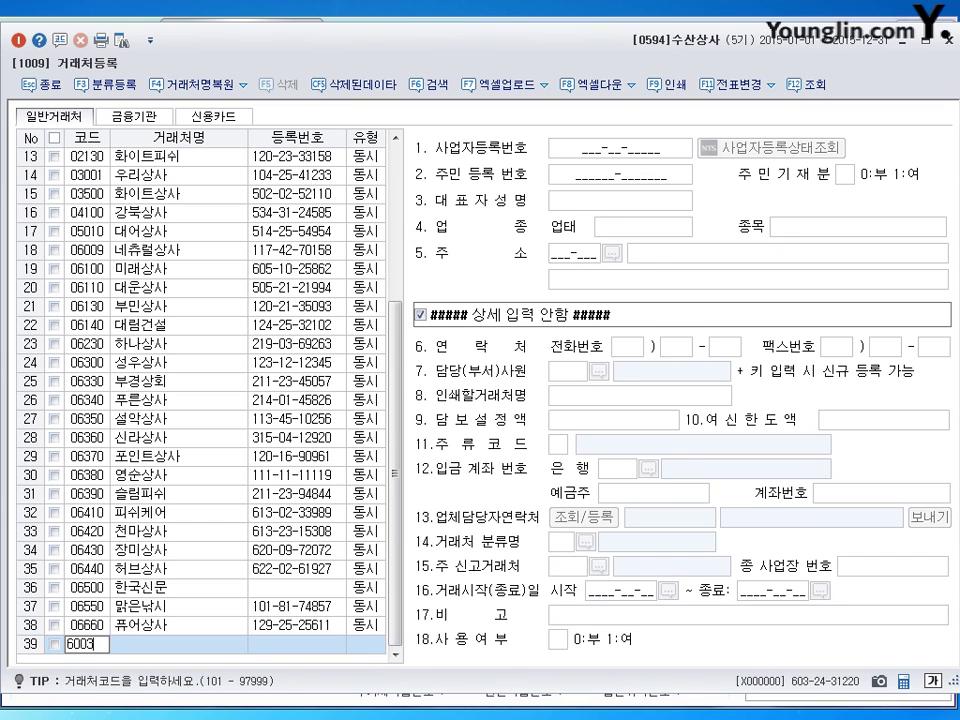
key(Return)
text(충무상사)
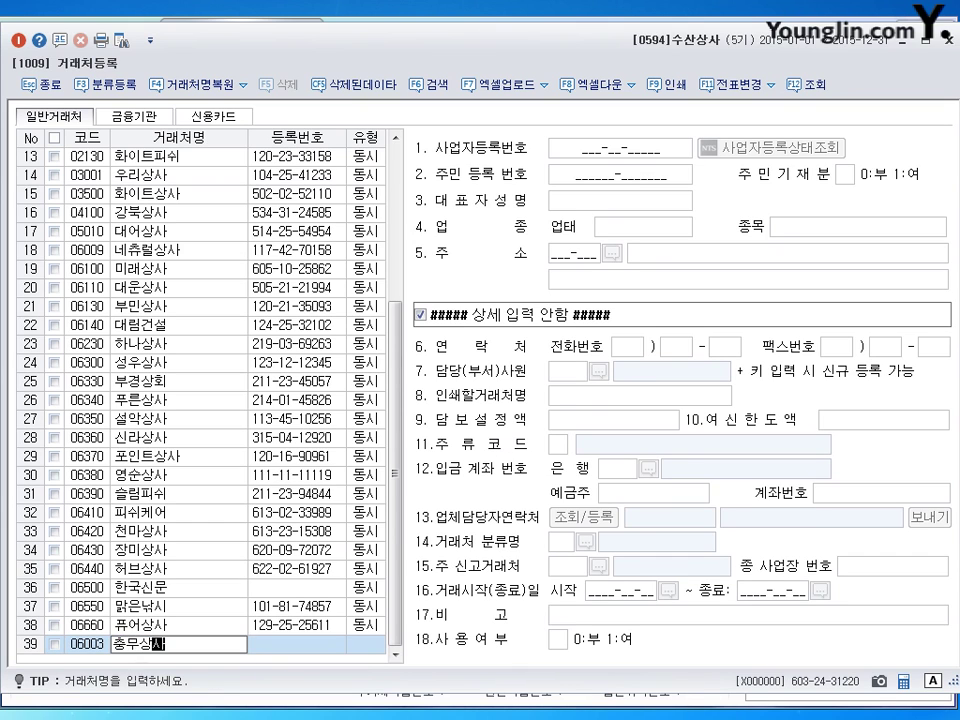
key(Return)
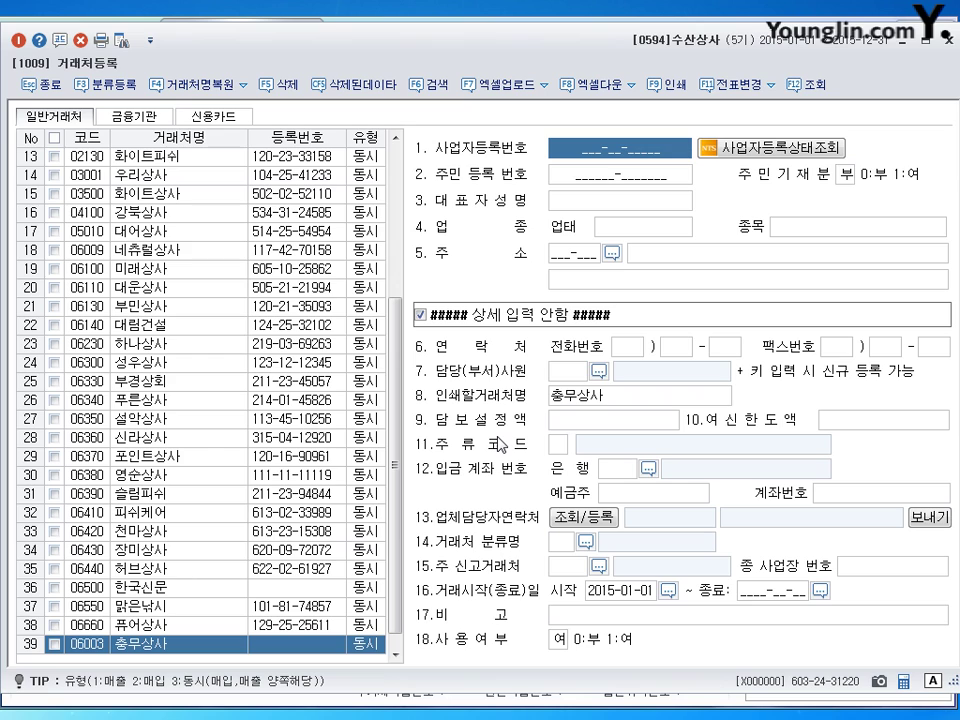
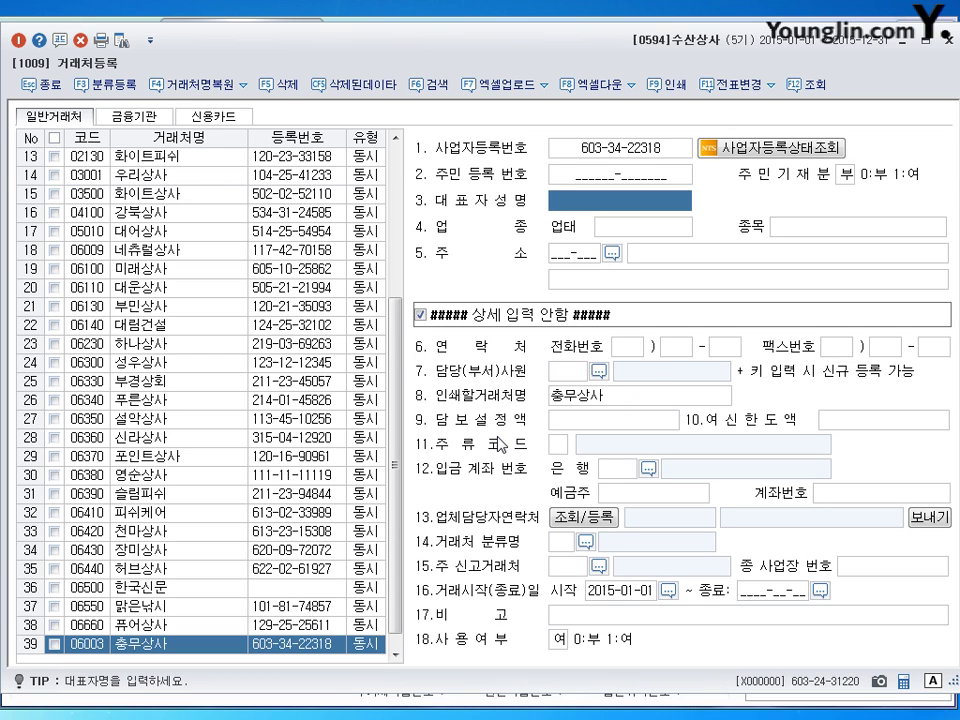
key(Return)
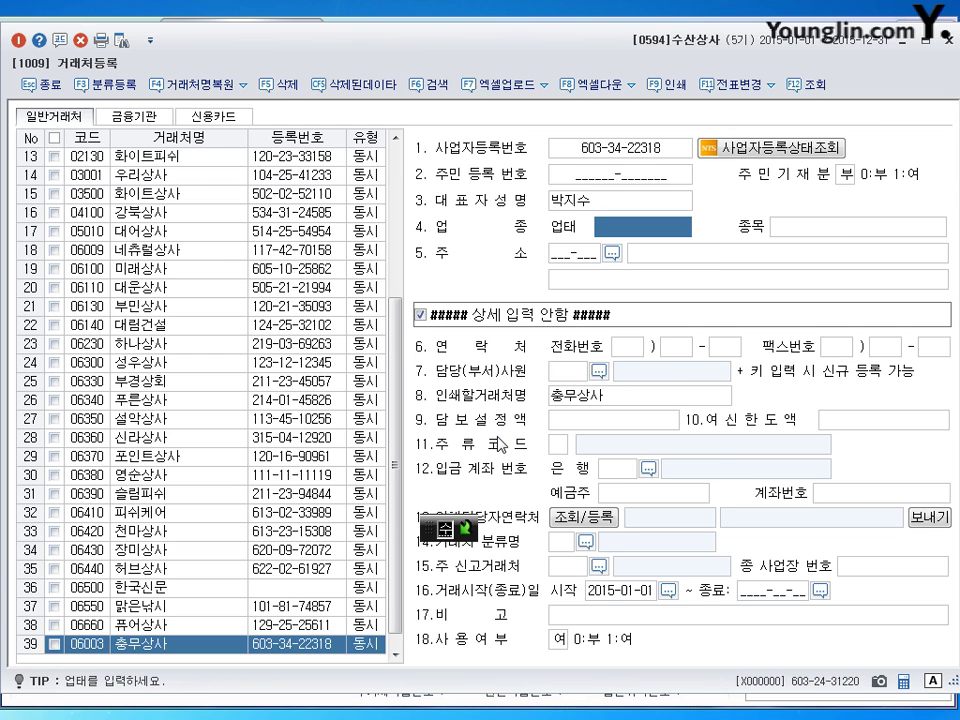
text(도소매)
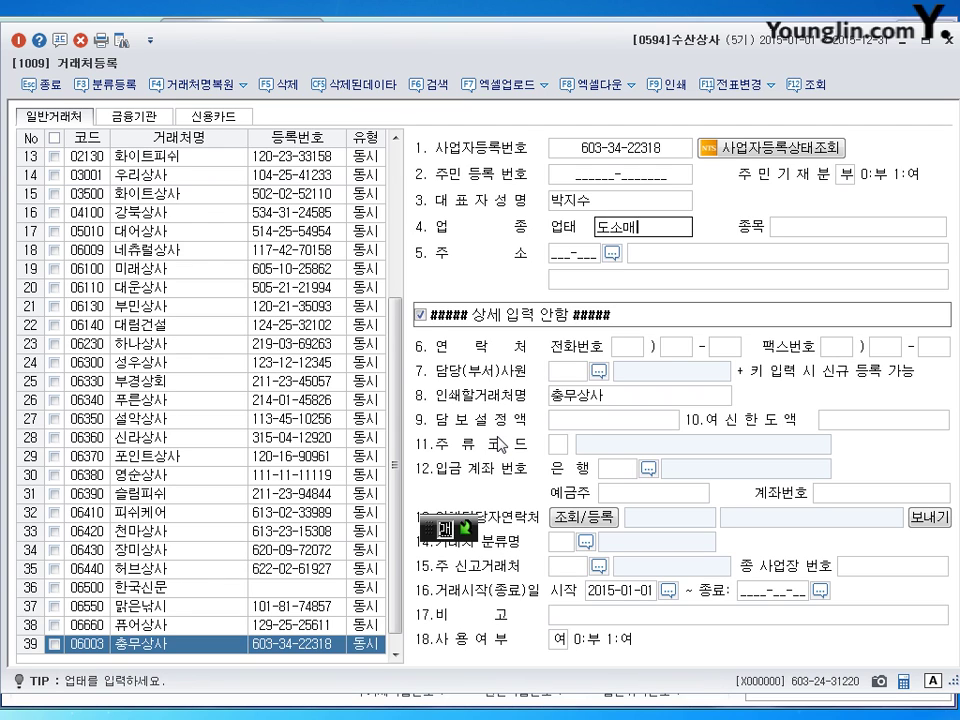
key(Return)
text(내)
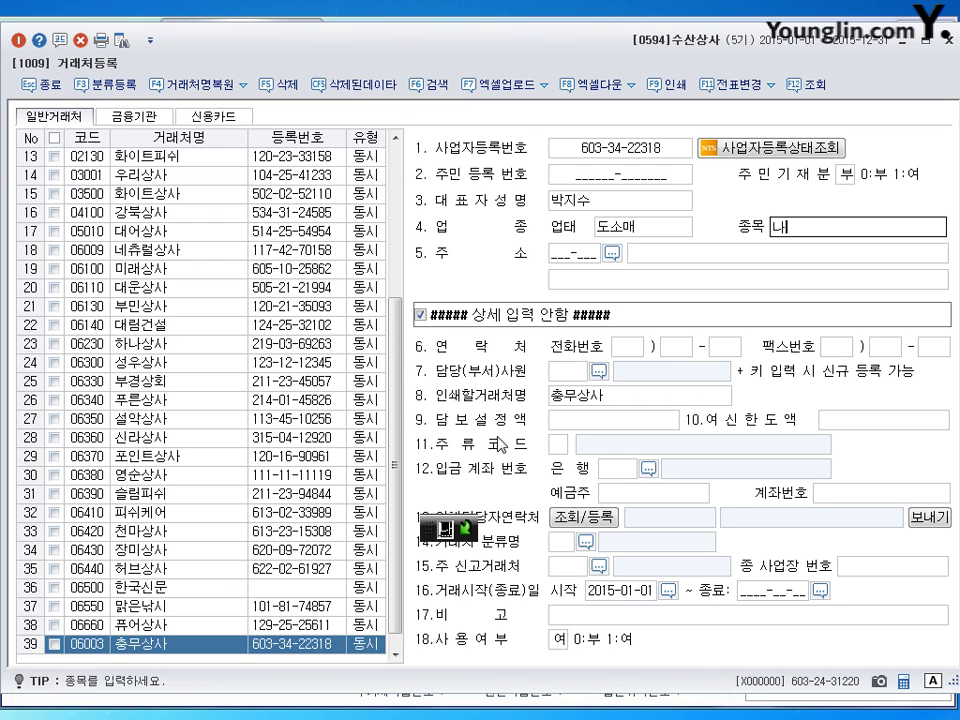
key(BackSpace)
text(나)
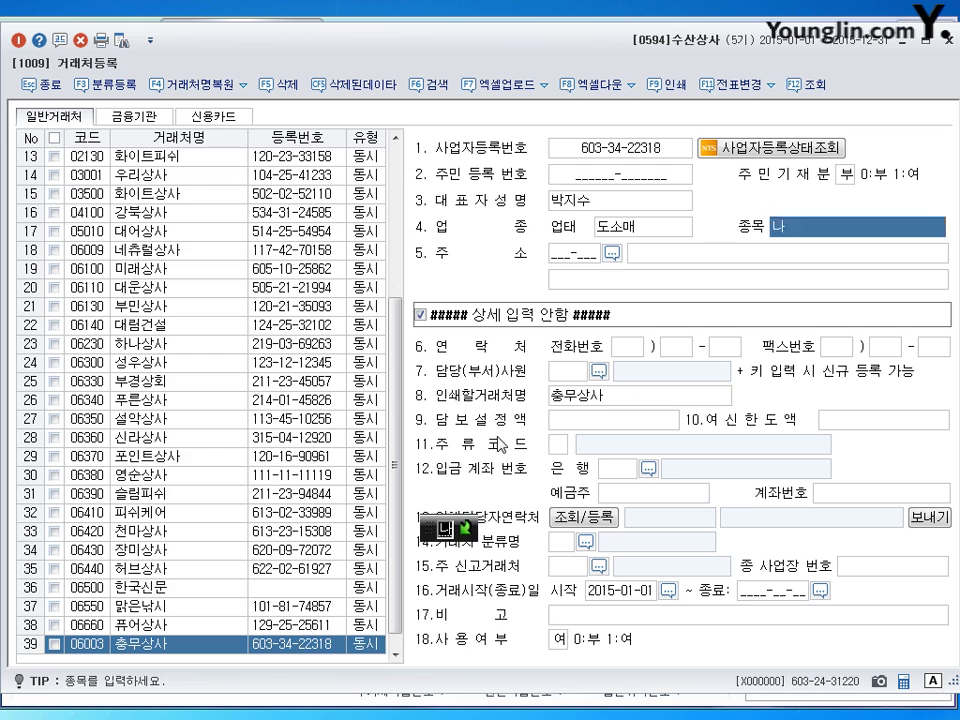
text(ㄲ)
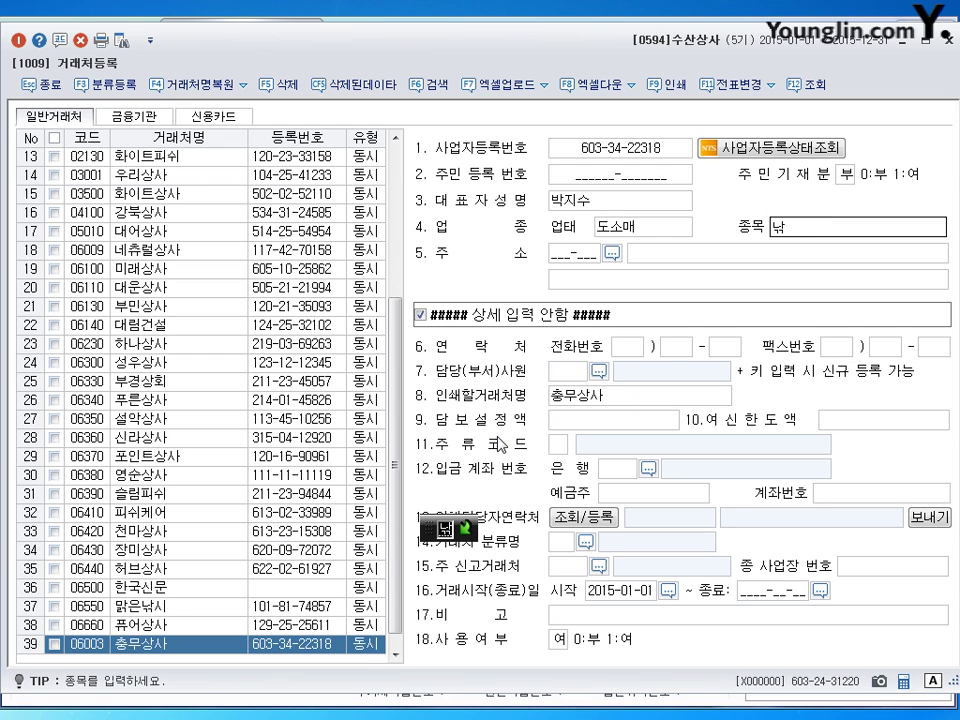
text(시)
key(BackSpace)
key(BackSpace)
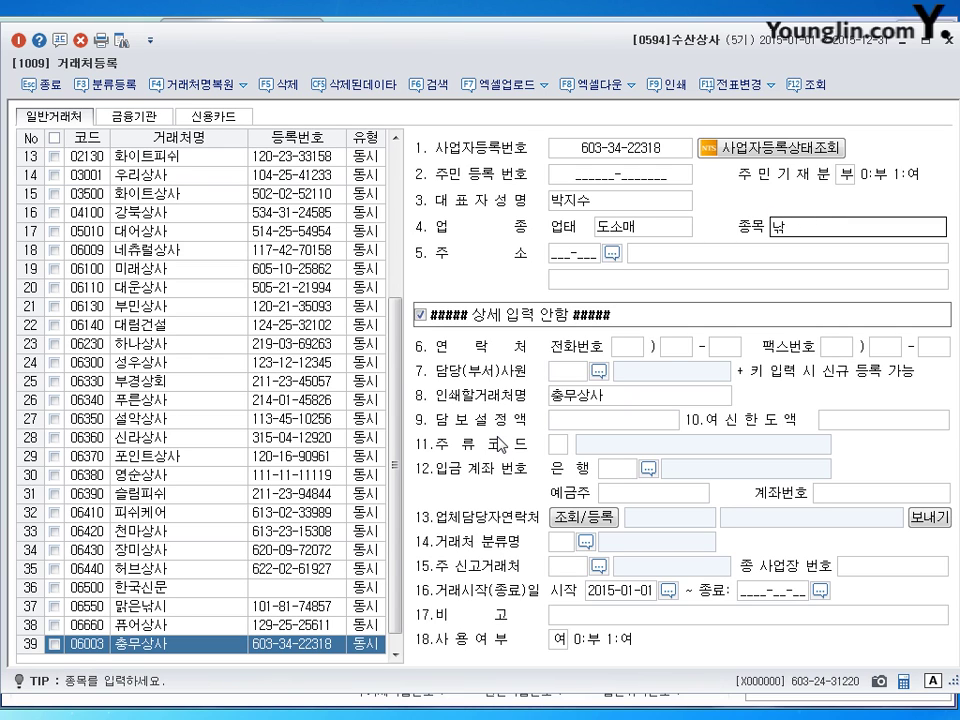
text(시용품)
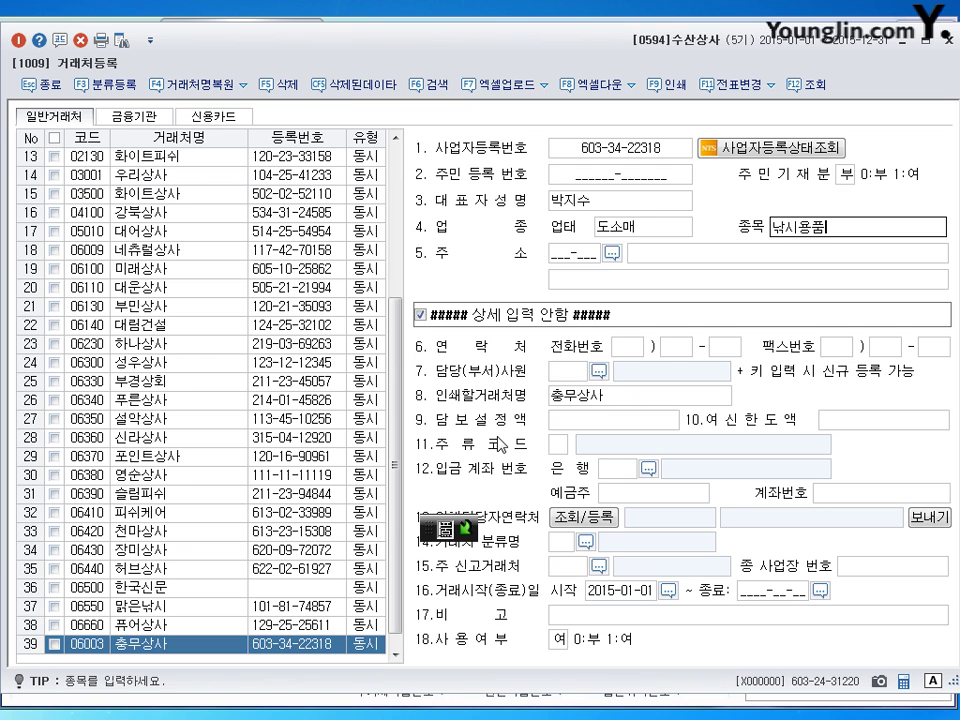
key(Return)
key(Return)
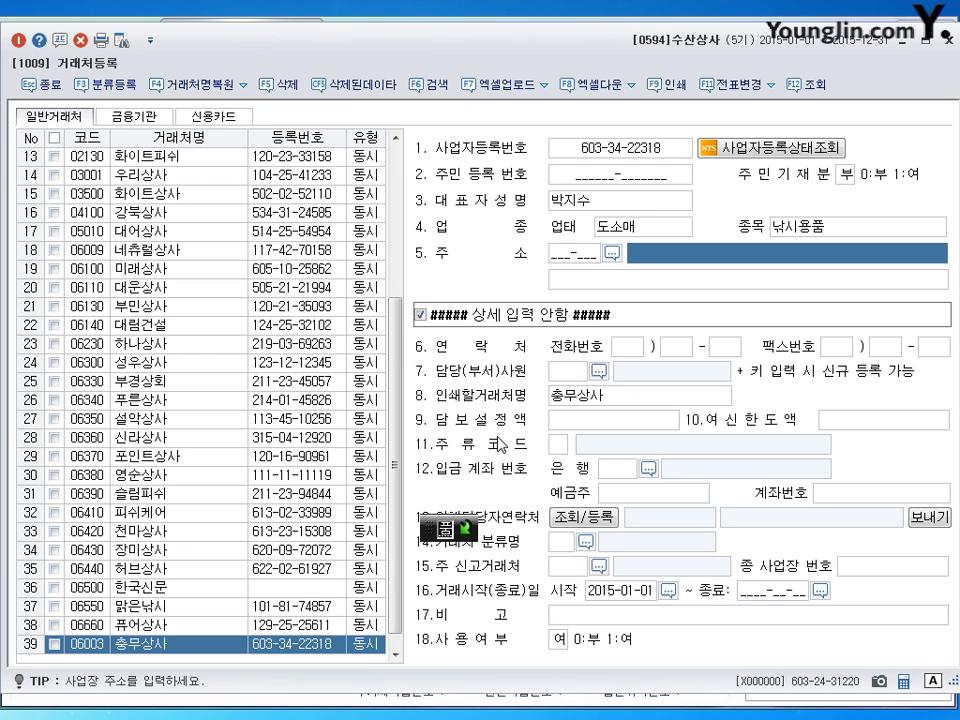
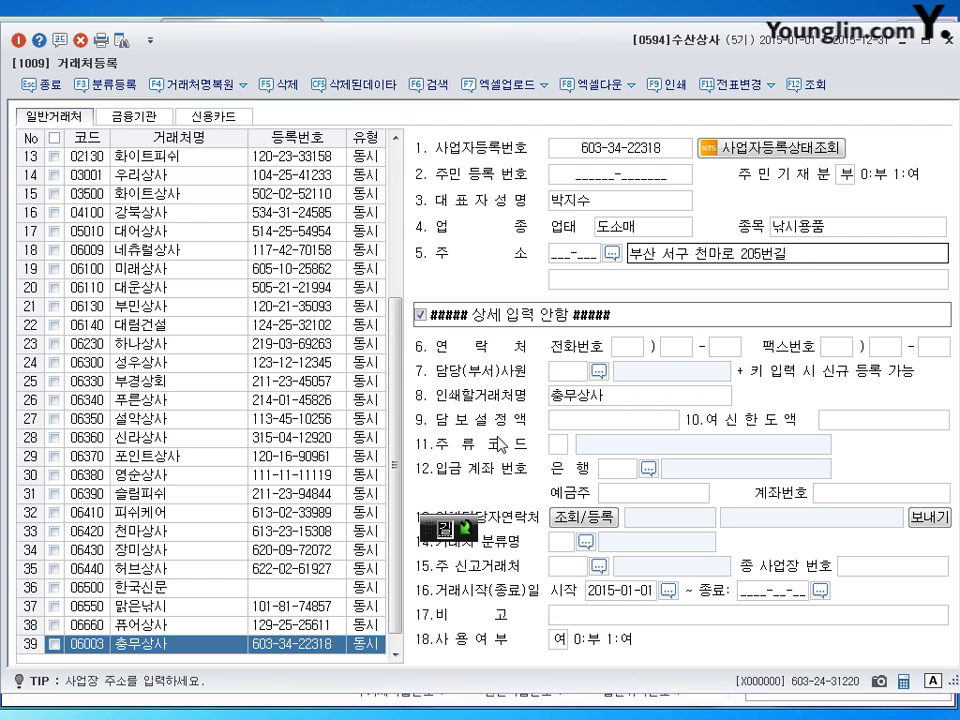
key(Return)
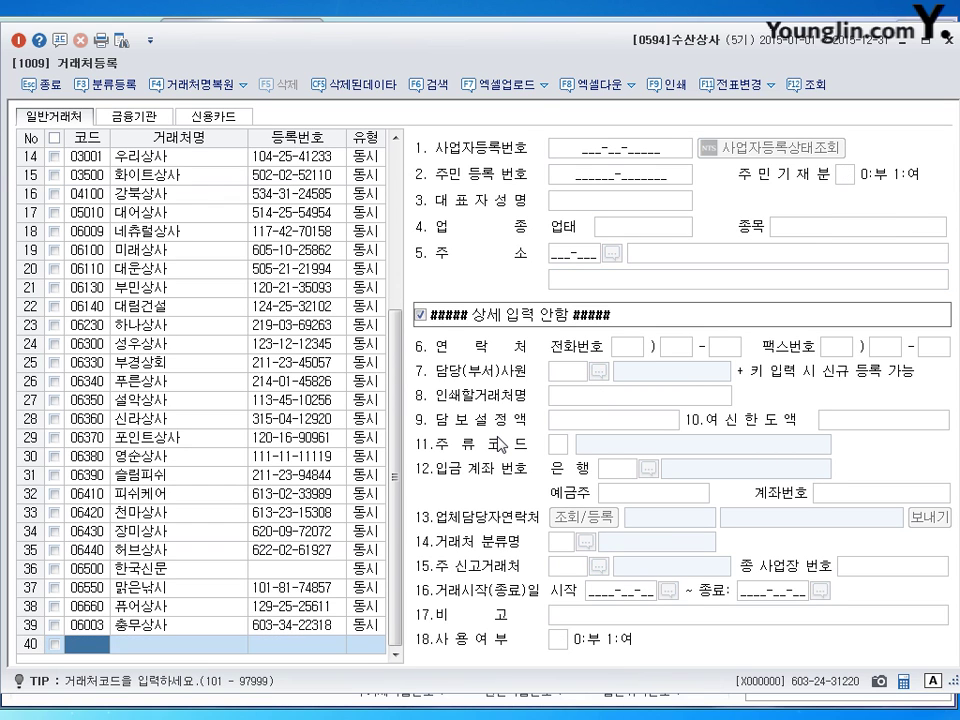
Step: Register client 07013 송도상사 (도소매, 잡화) with its registration number, representative and address
text(7013)
key(Return)
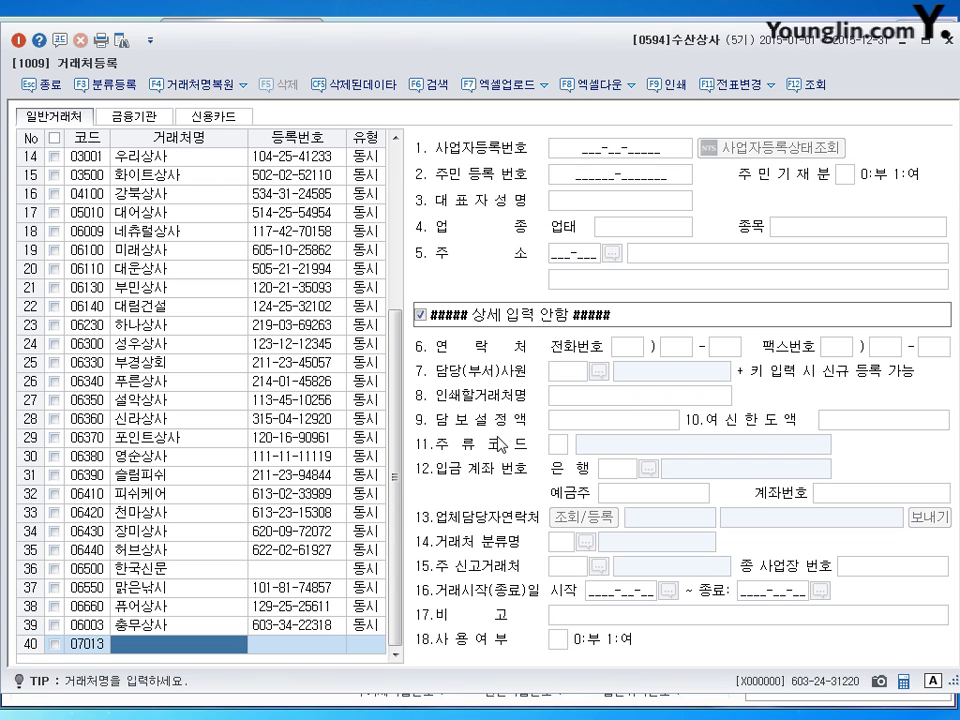
text(송도상사)
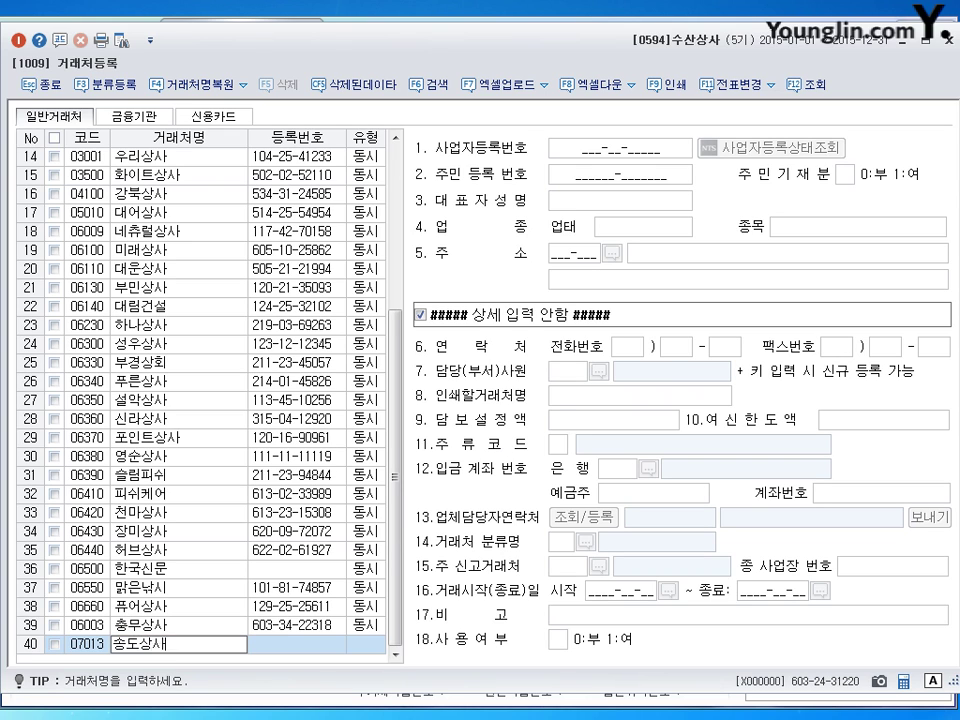
key(Return)
key(Return)
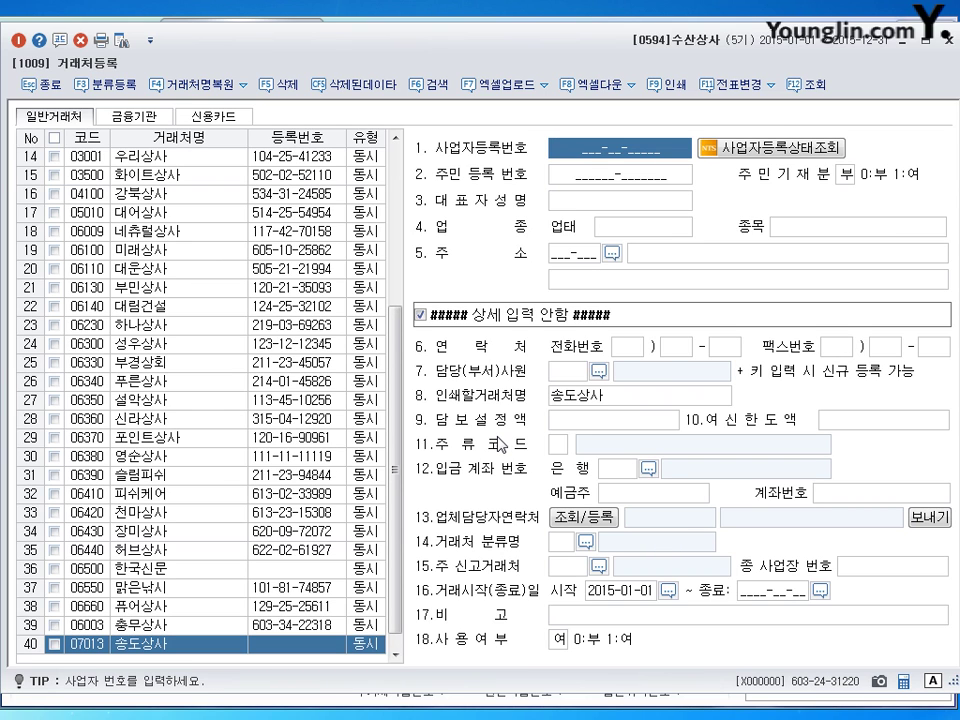
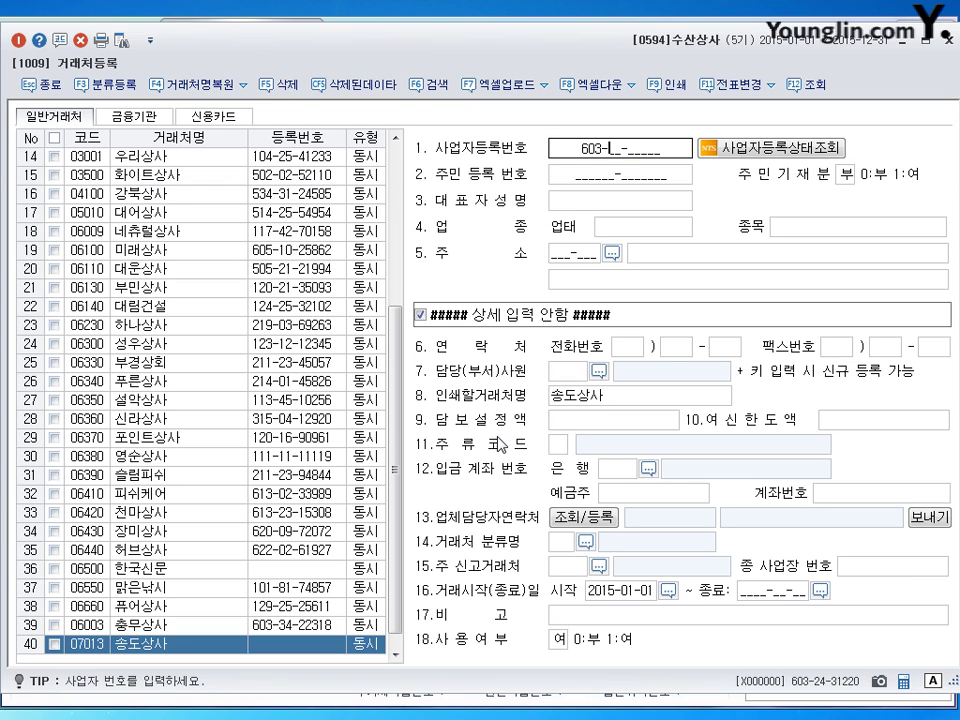
key(Return)
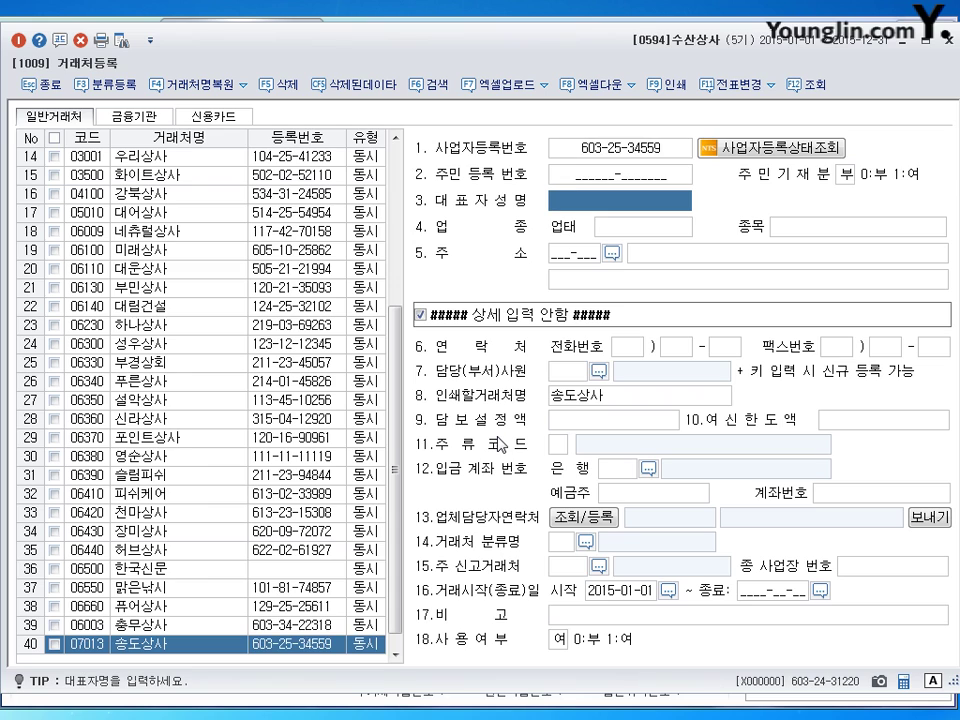
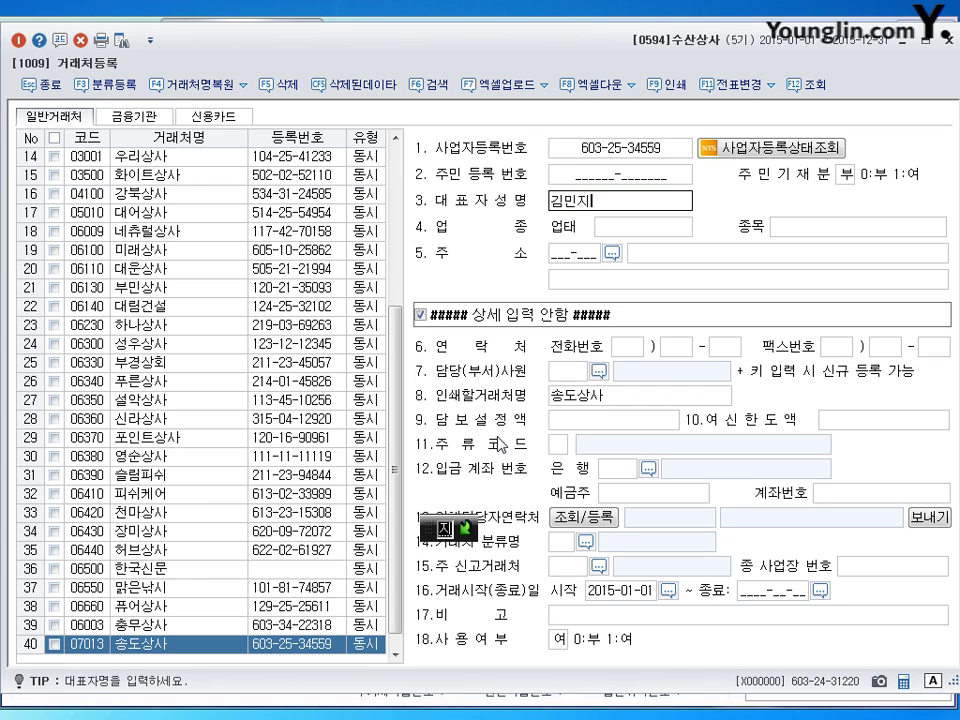
key(Return)
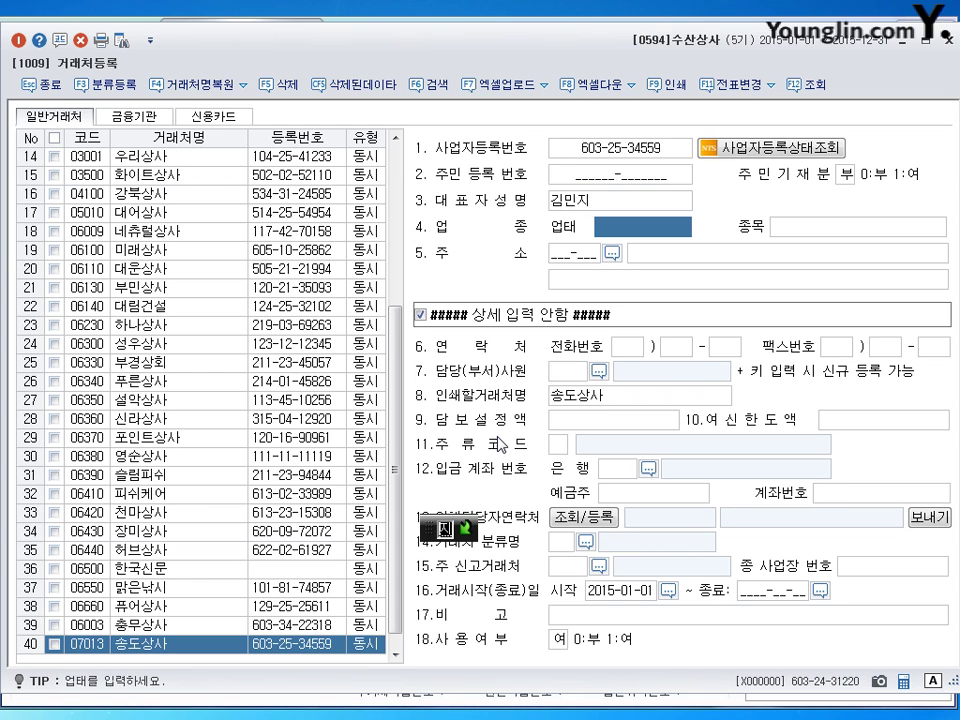
text(도소매)
key(Return)
text(잡화)
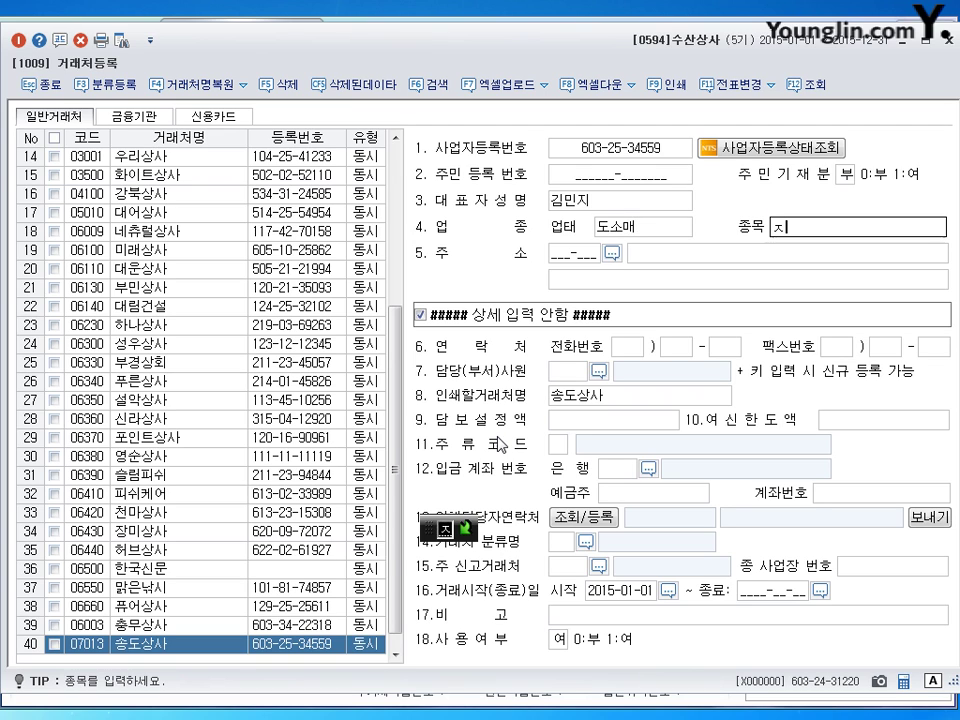
key(Return)
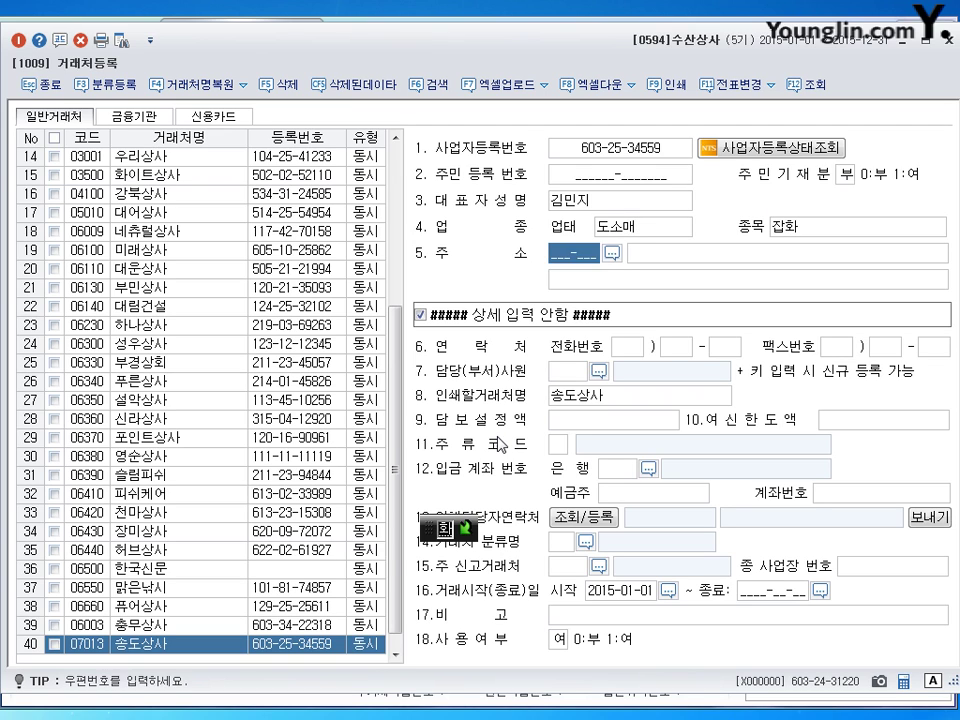
key(Return)
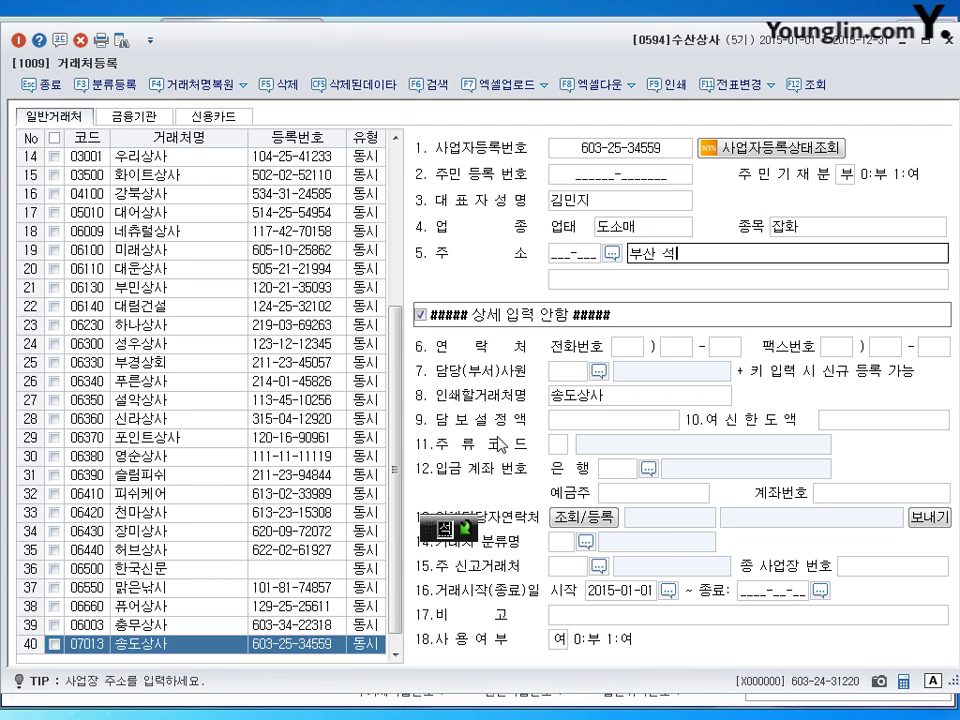
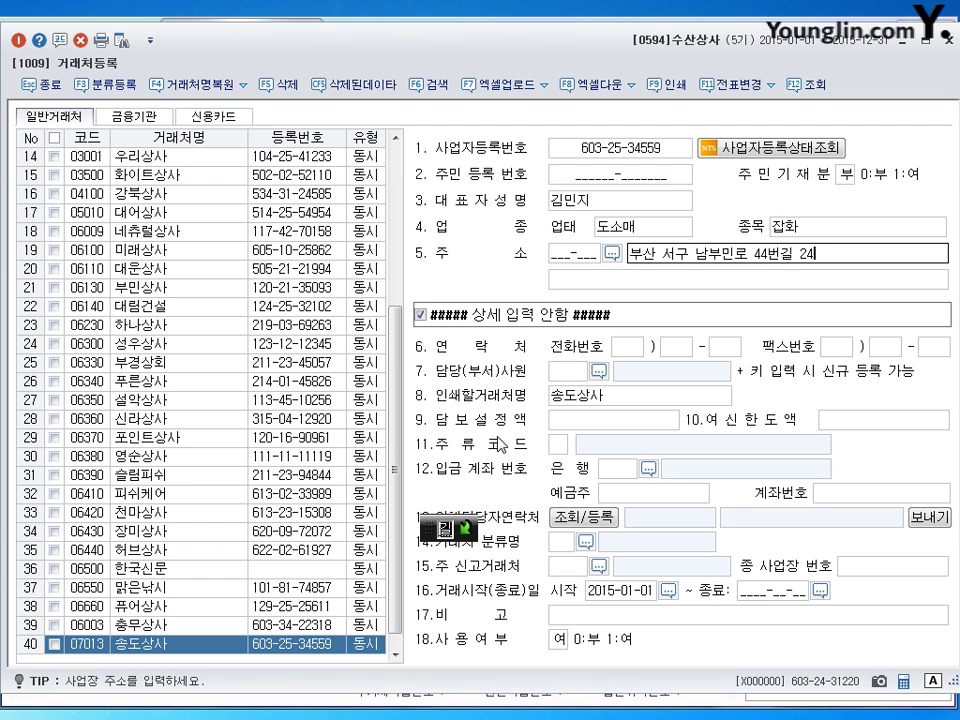
key(Return)
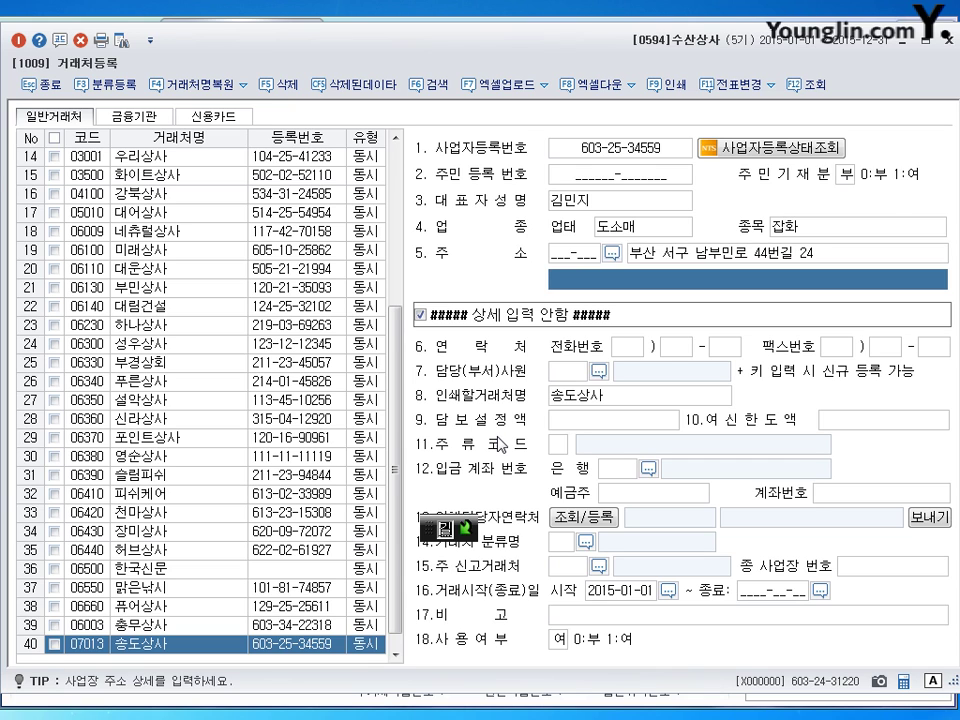
key(Return)
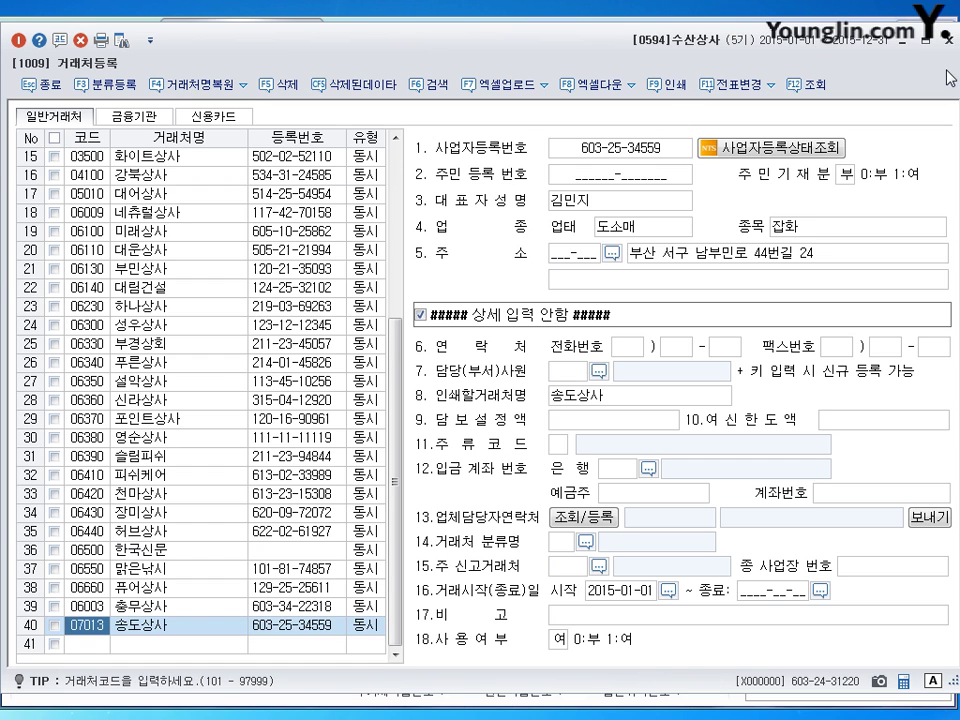
Step: Close 거래처등록 and select account 0811 복리후생비 in 계정과목및적요등록
click(950, 40)
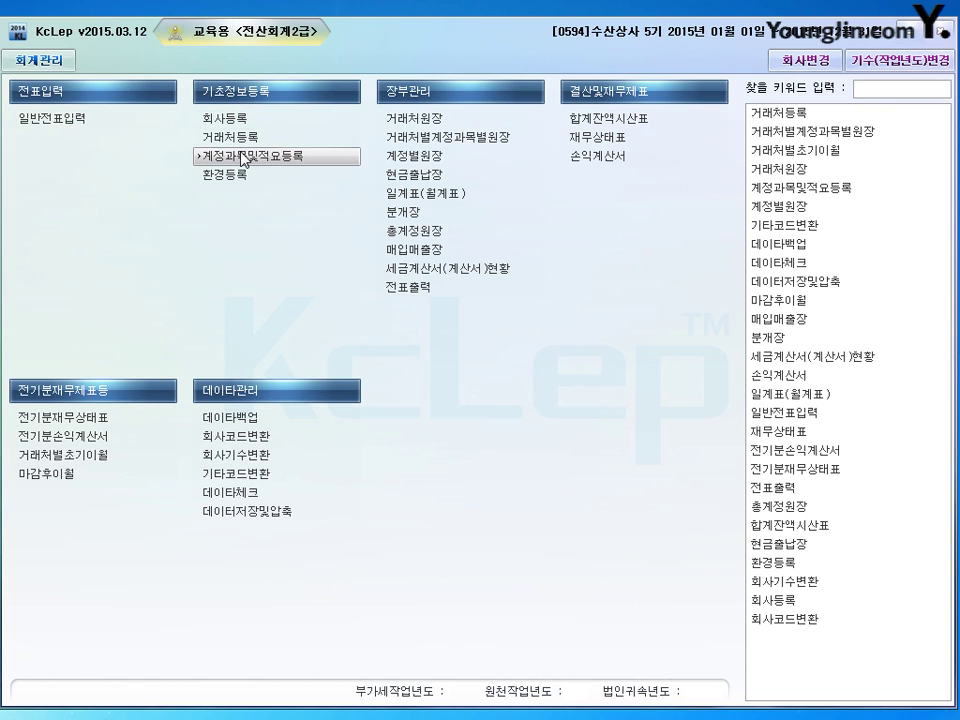
click(245, 160)
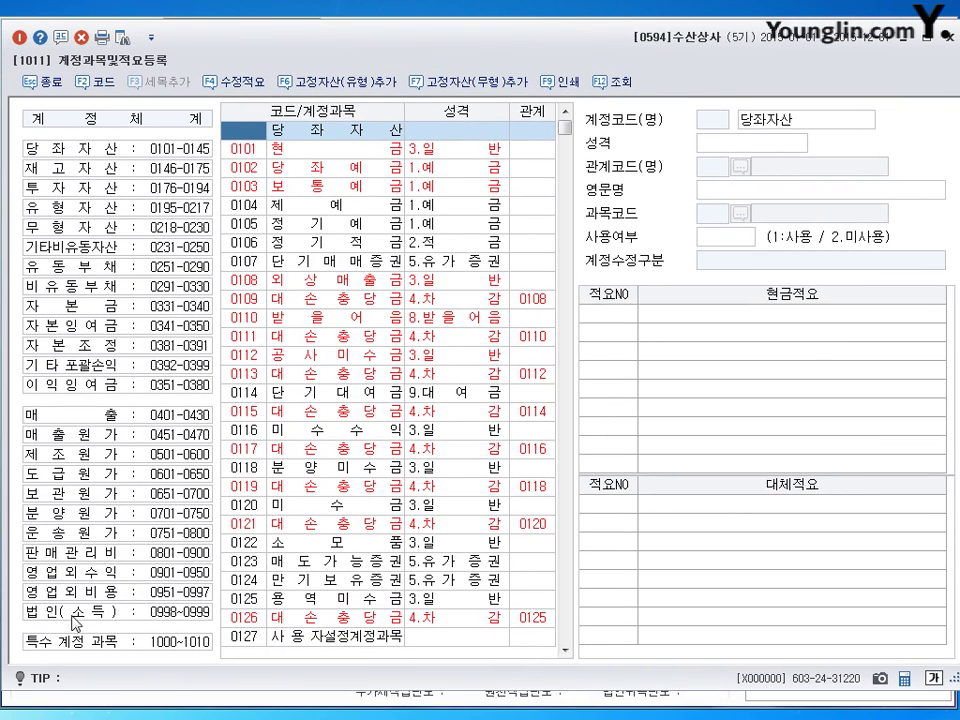
click(77, 557)
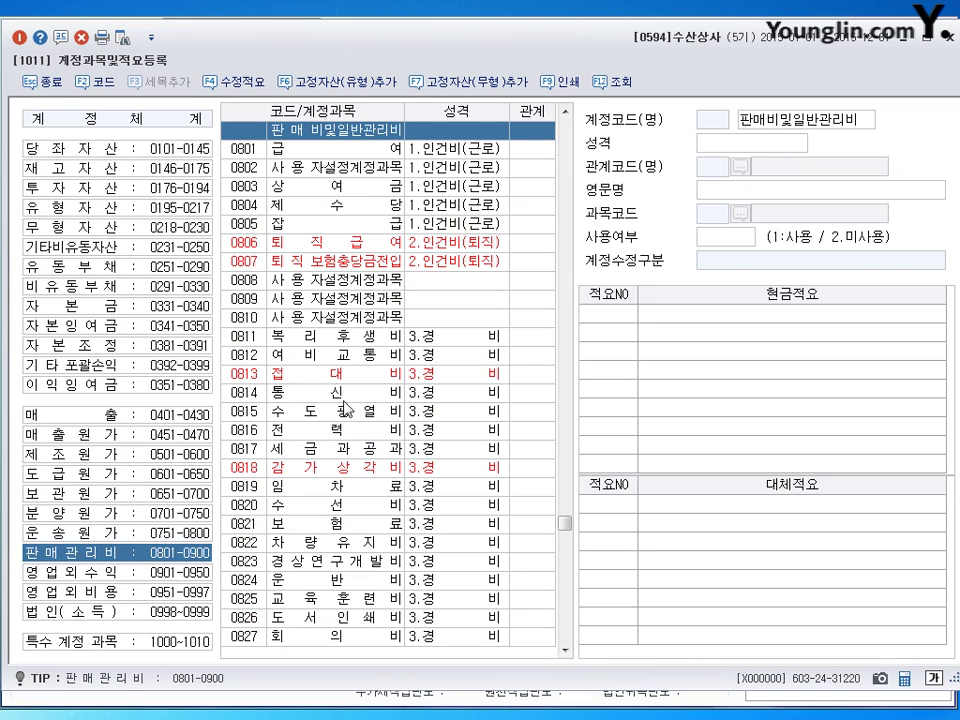
click(323, 340)
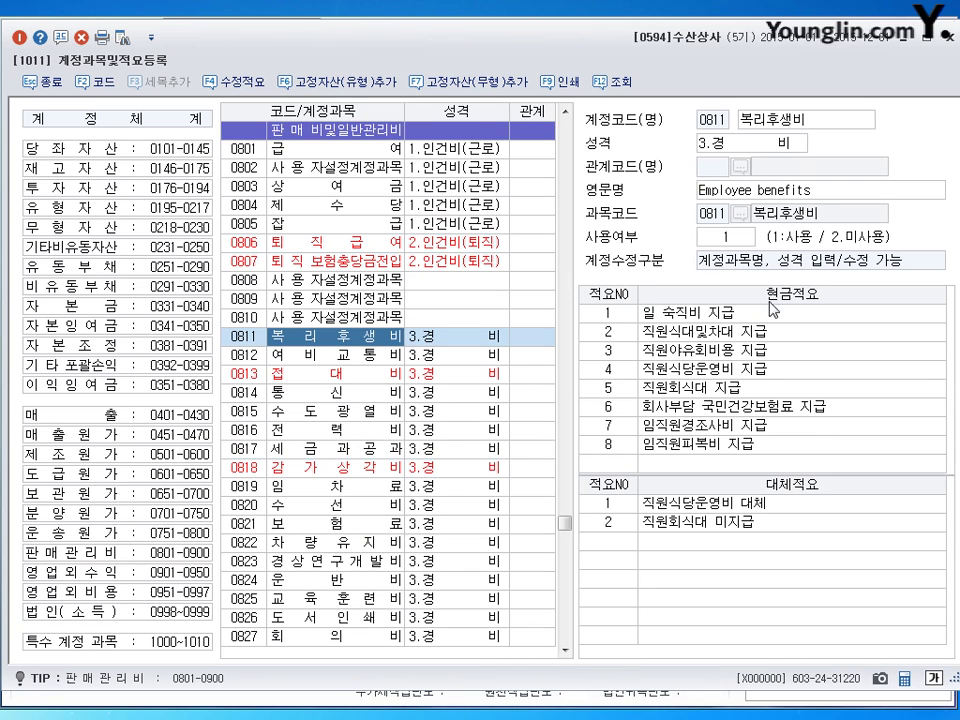
Step: Add cash summary 9, 종업원 설날 선물 지급, to 복리후생비
click(610, 464)
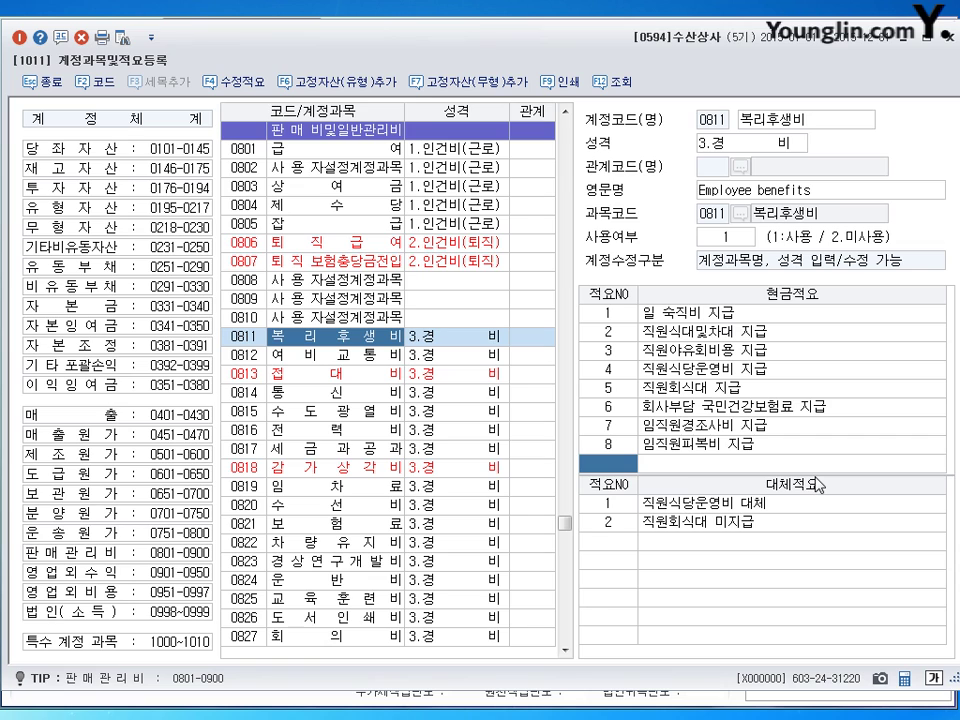
text(9)
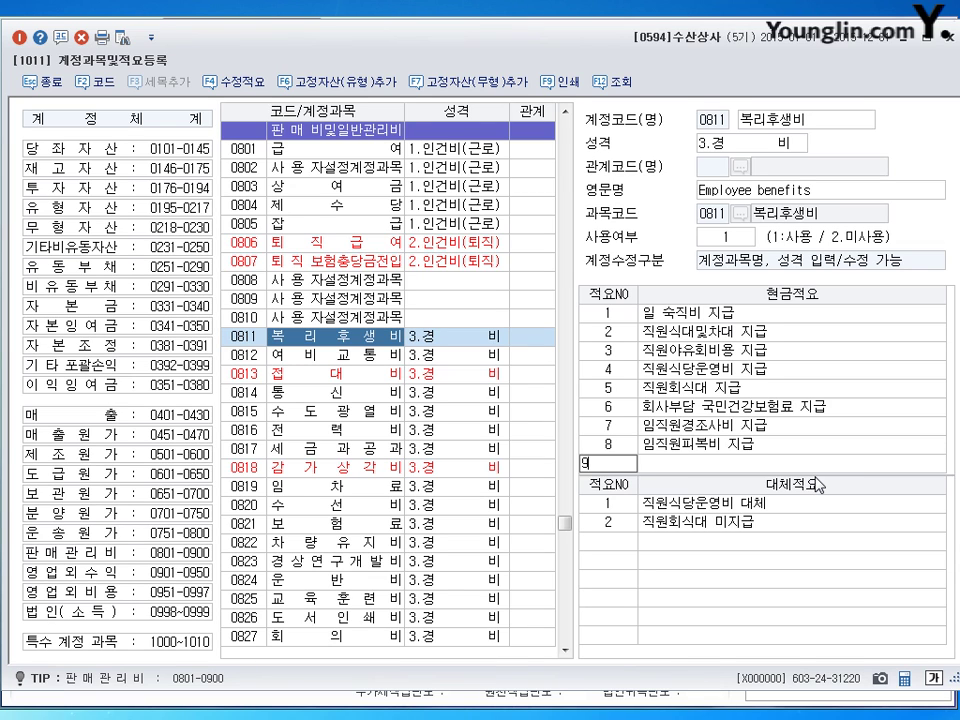
key(Return)
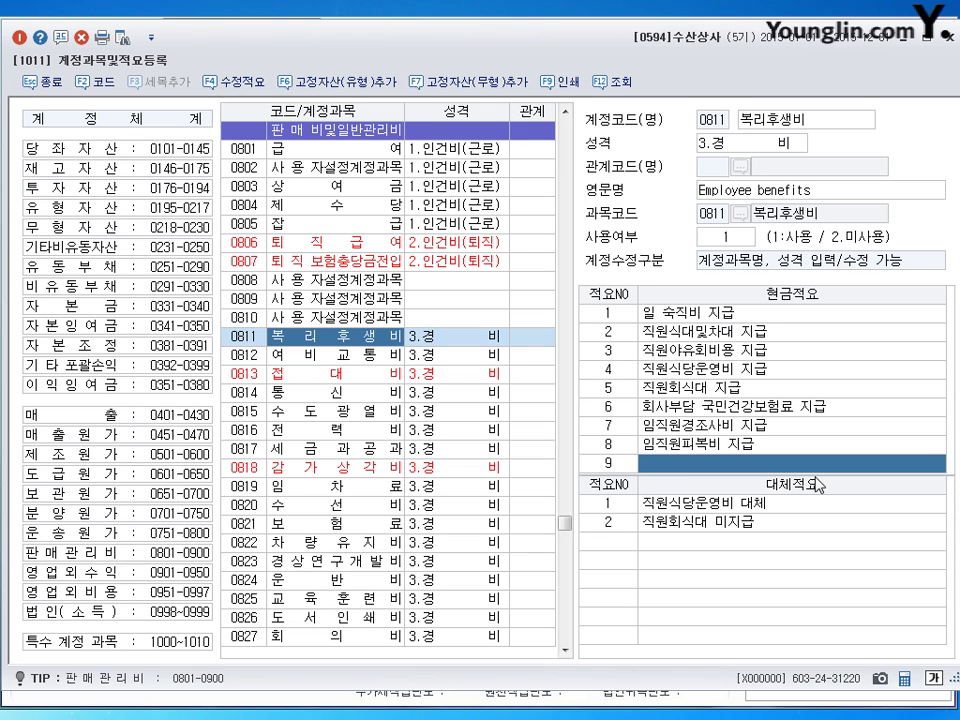
text(종업원 식)
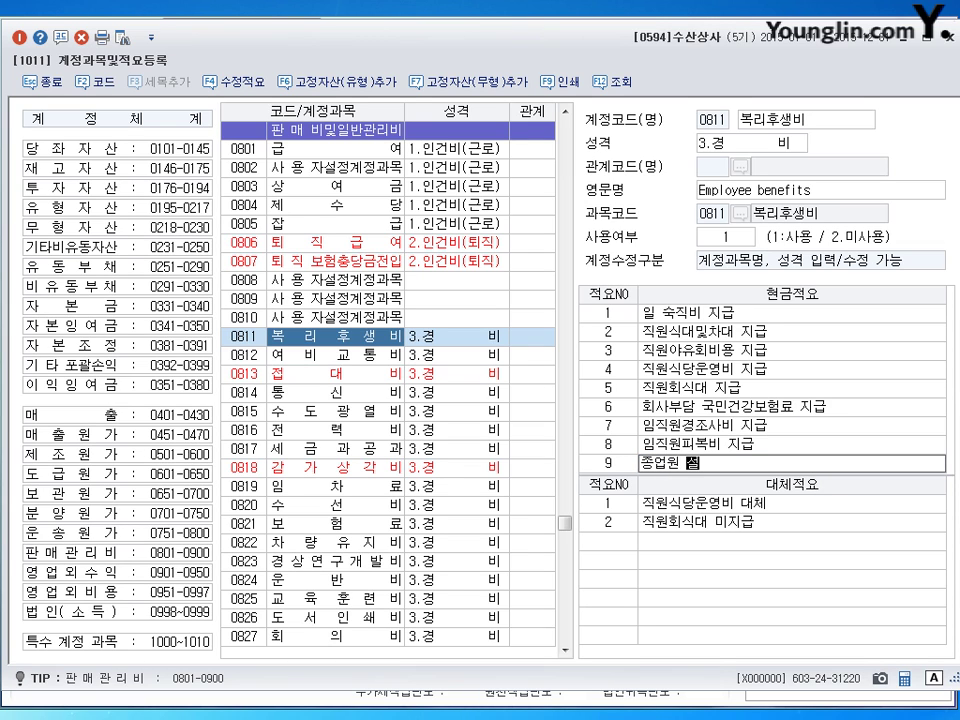
text(날 서)
text(선물 지급)
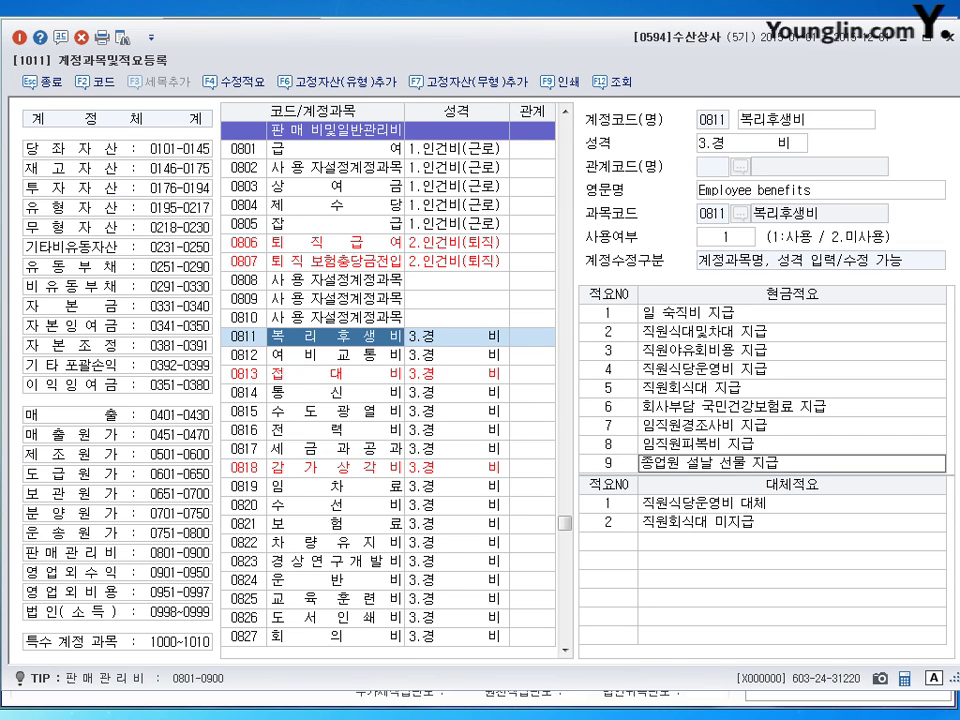
key(Return)
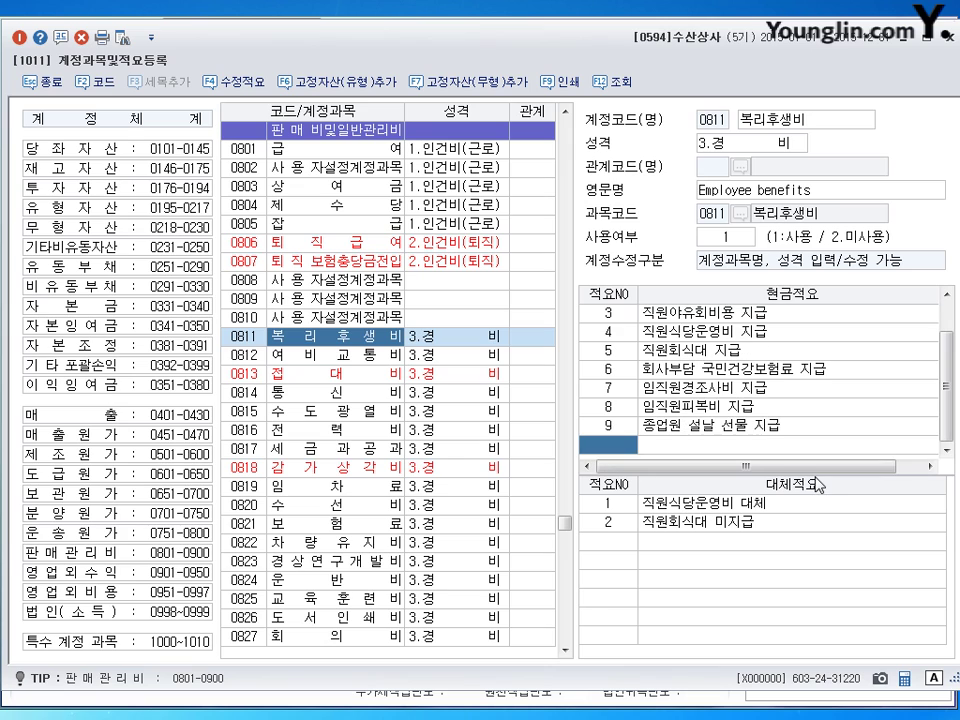
key(Up)
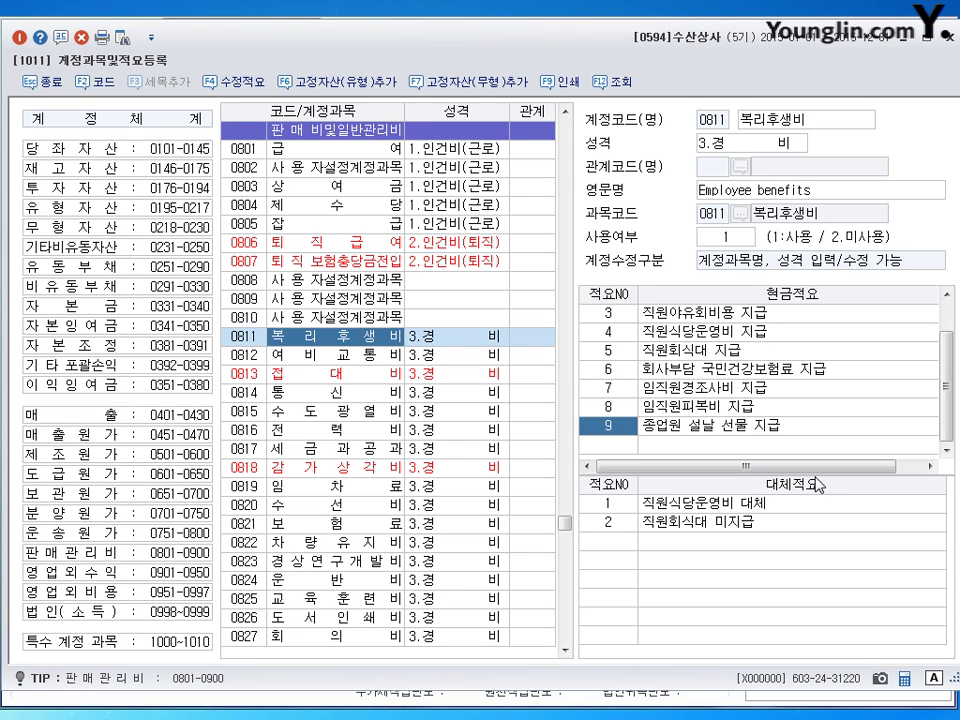
Step: Close the account screen and start a new 일반전표입력 entry dated July 2
click(948, 37)
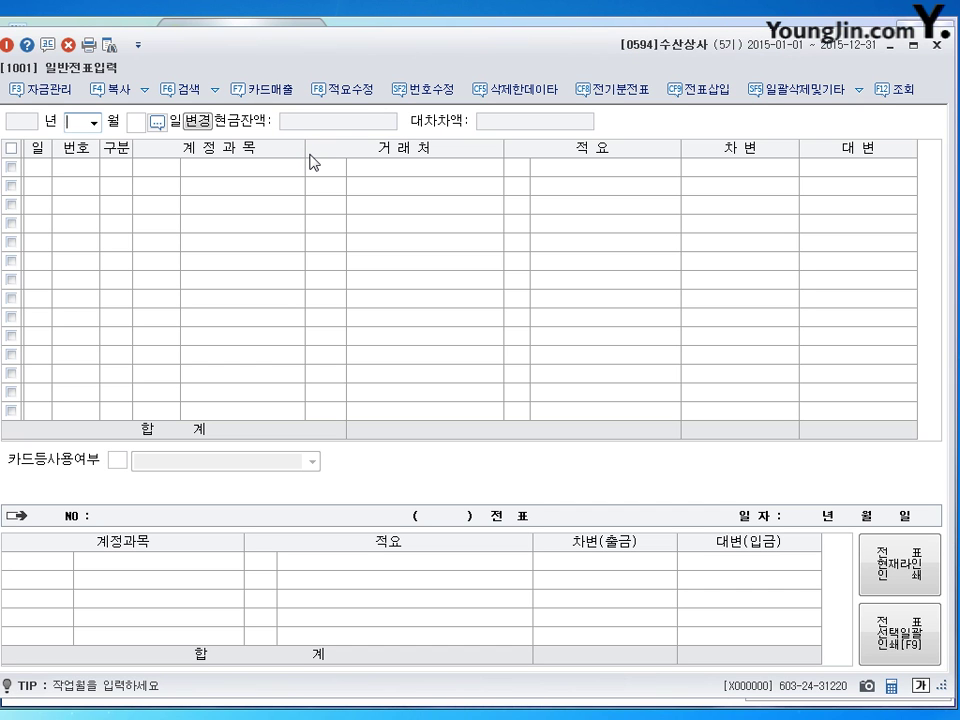
text(7)
key(Return)
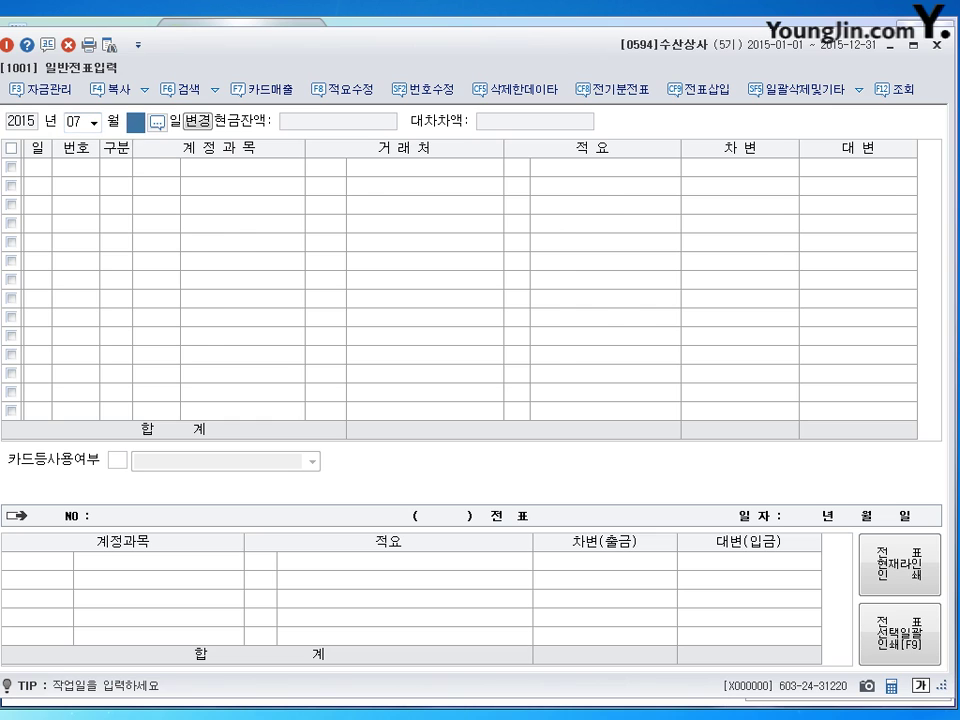
text(2)
key(Return)
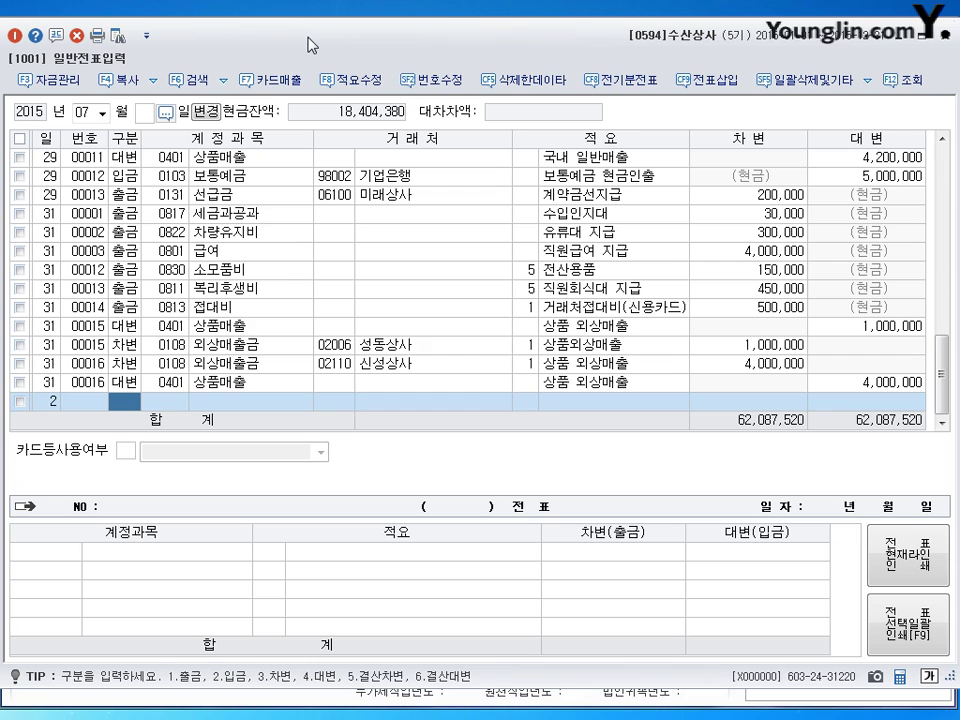
Step: Debit 0131 선급금 100,000 for 진미상사 and credit 0102 당좌예금 100,000
text(3)
key(Return)
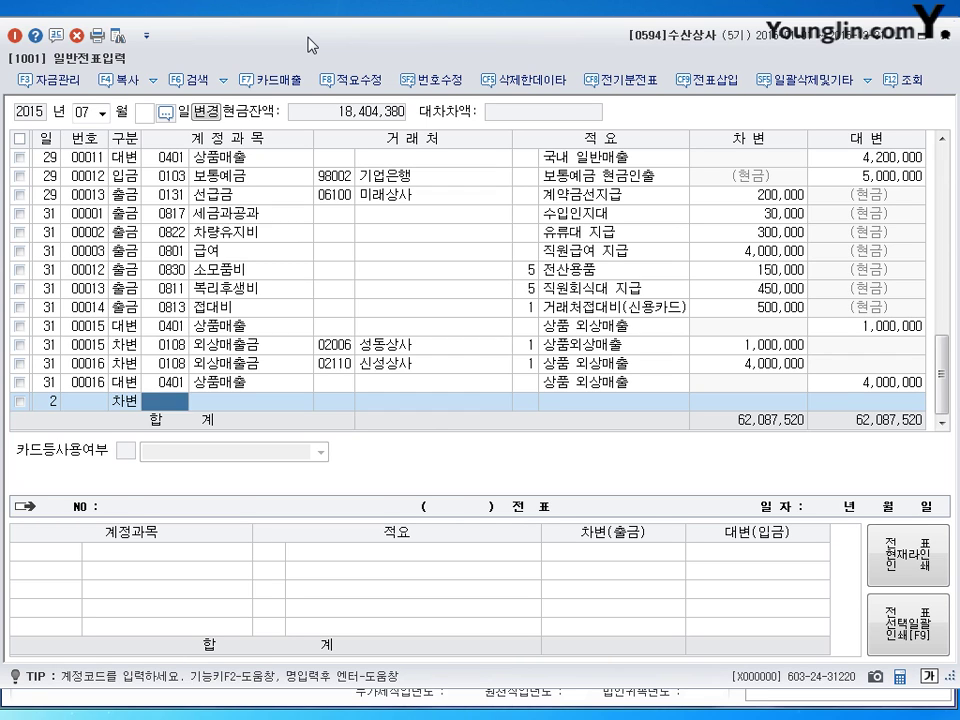
text(131)
key(Return)
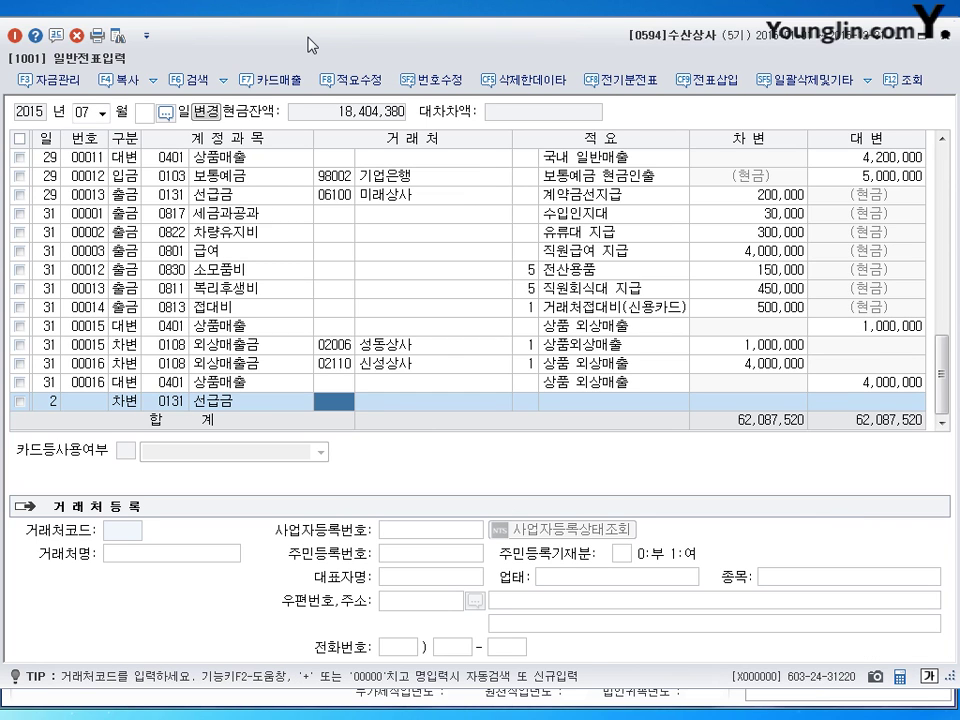
text(진미)
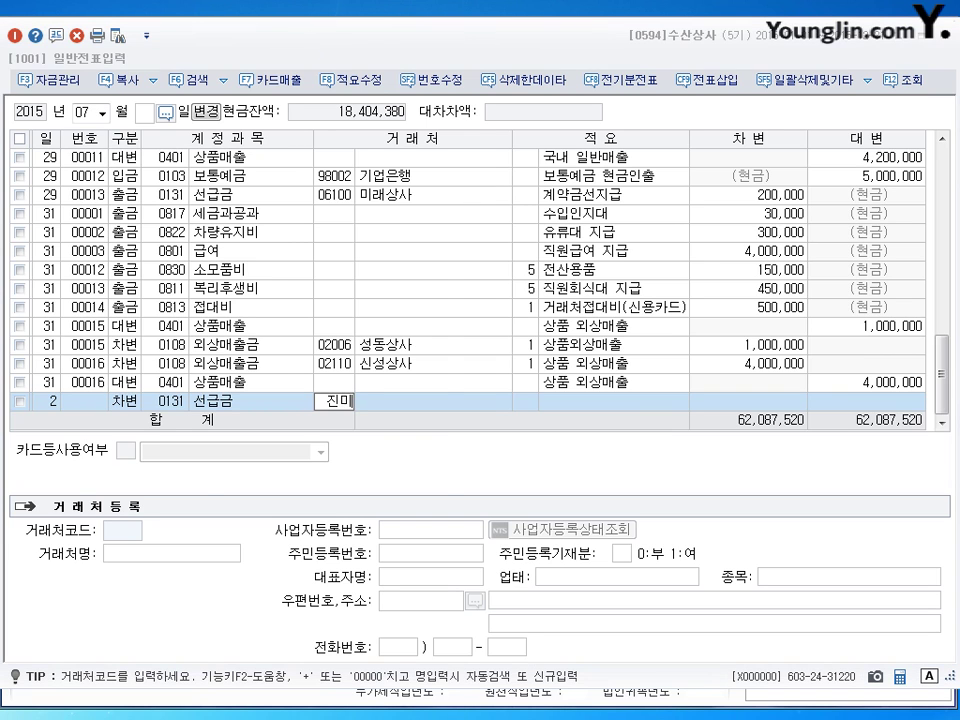
key(Return)
key(Return)
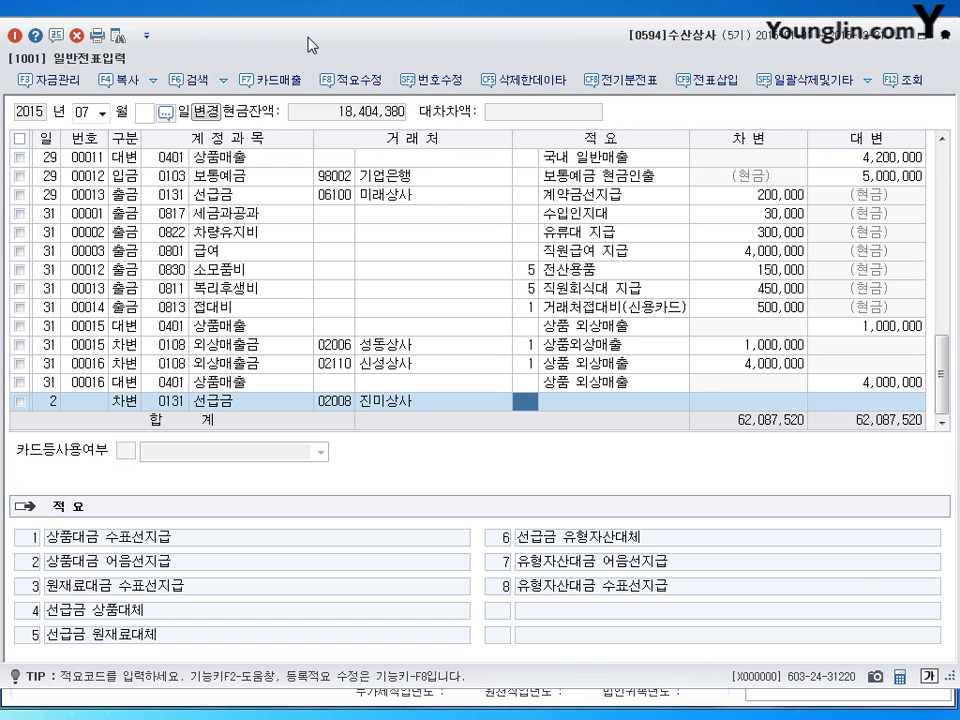
key(Return)
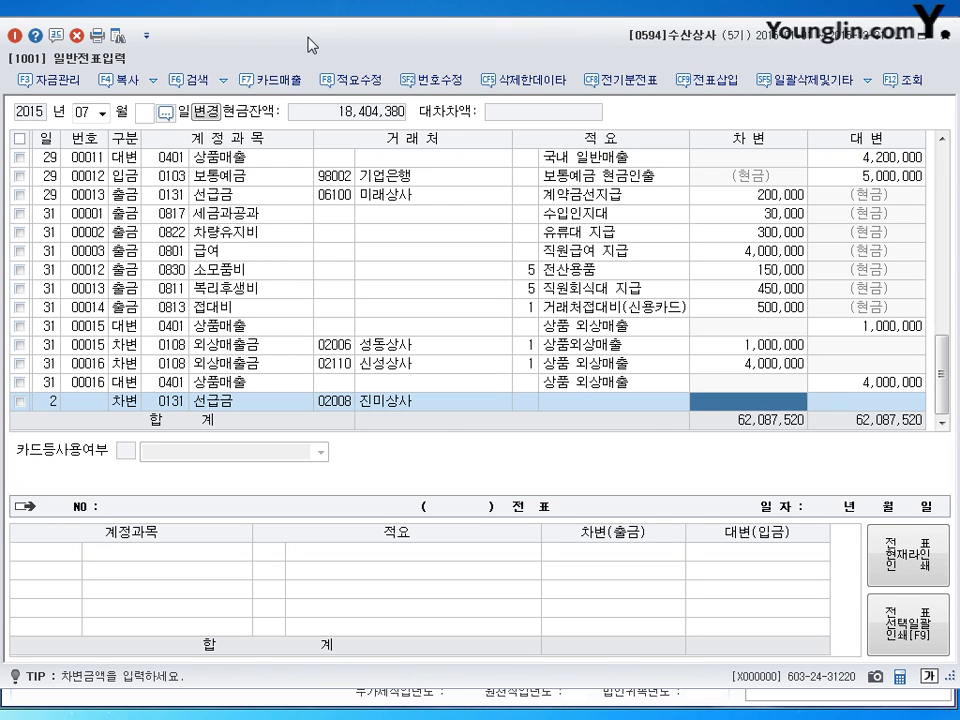
text(1000000)
key(Return)
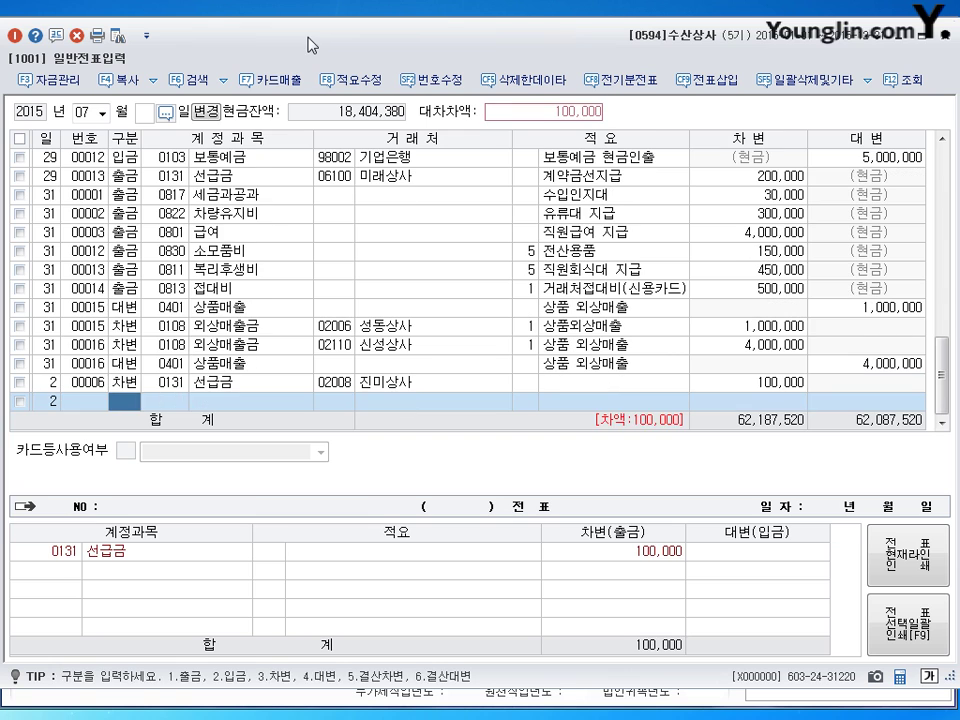
text(4102)
key(Return)
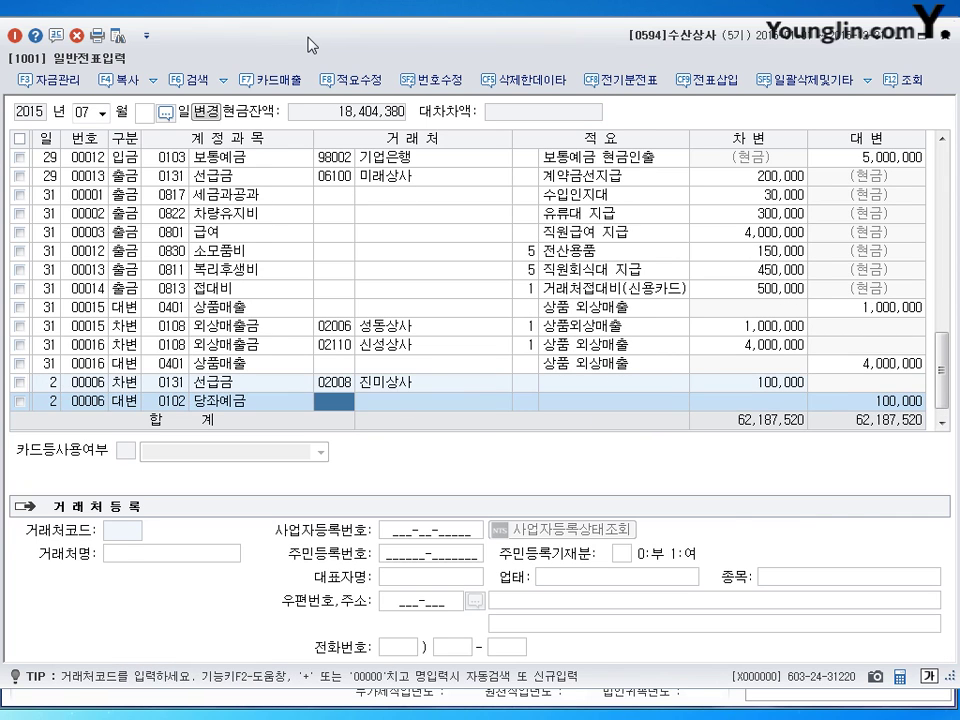
key(Return)
key(Return)
key(Return)
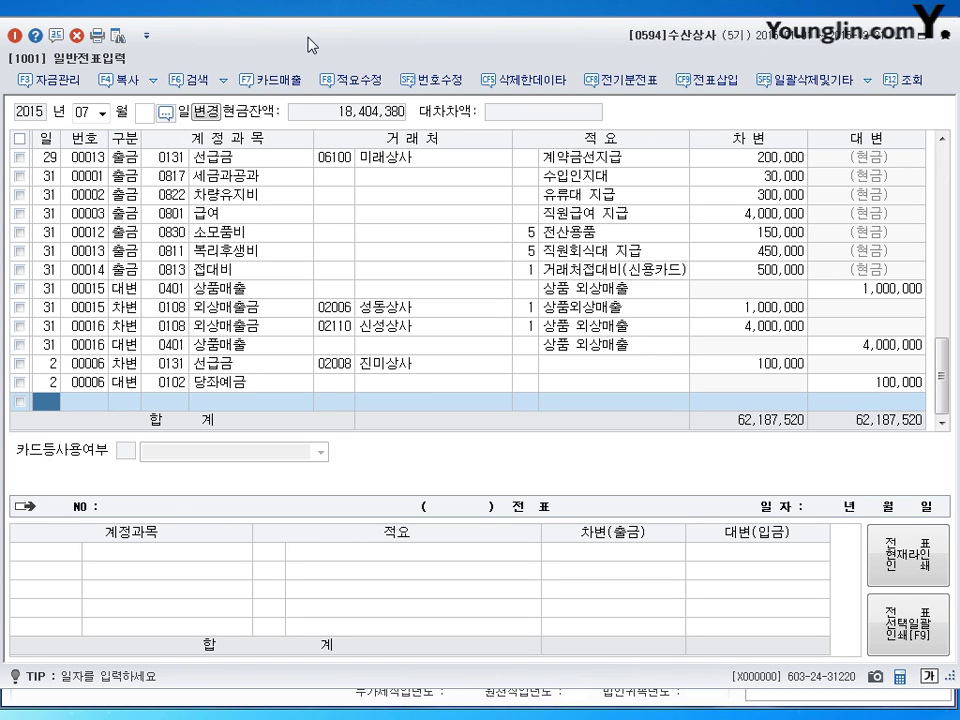
Step: Start a July 6 voucher debiting 0146 상품 1,030,000
text(6)
key(Return)
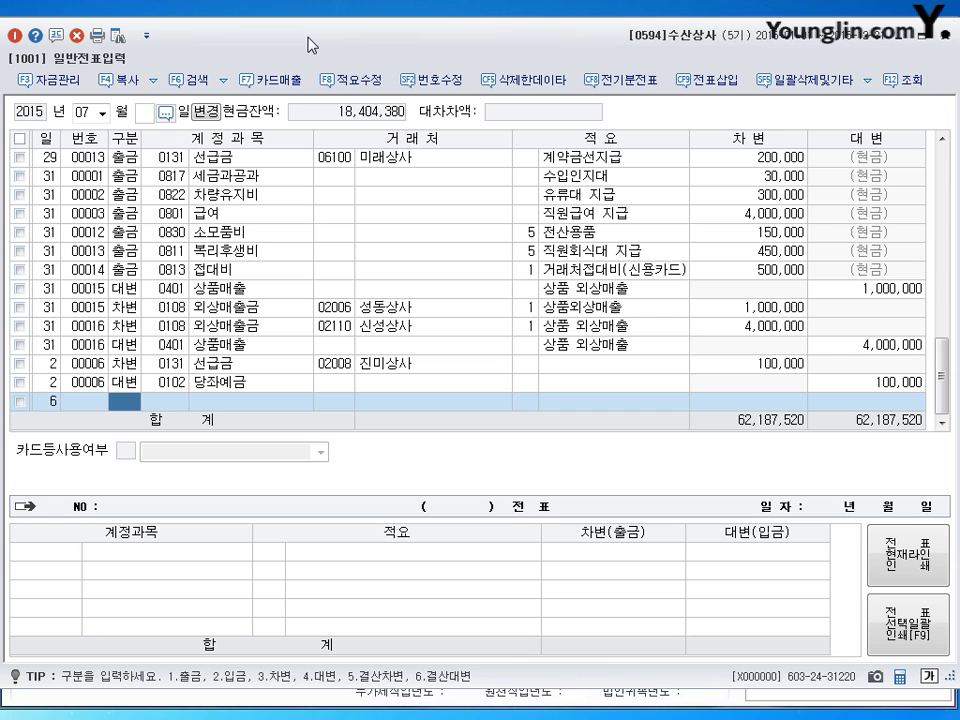
text(3)
key(Return)
text(0146)
key(Return)
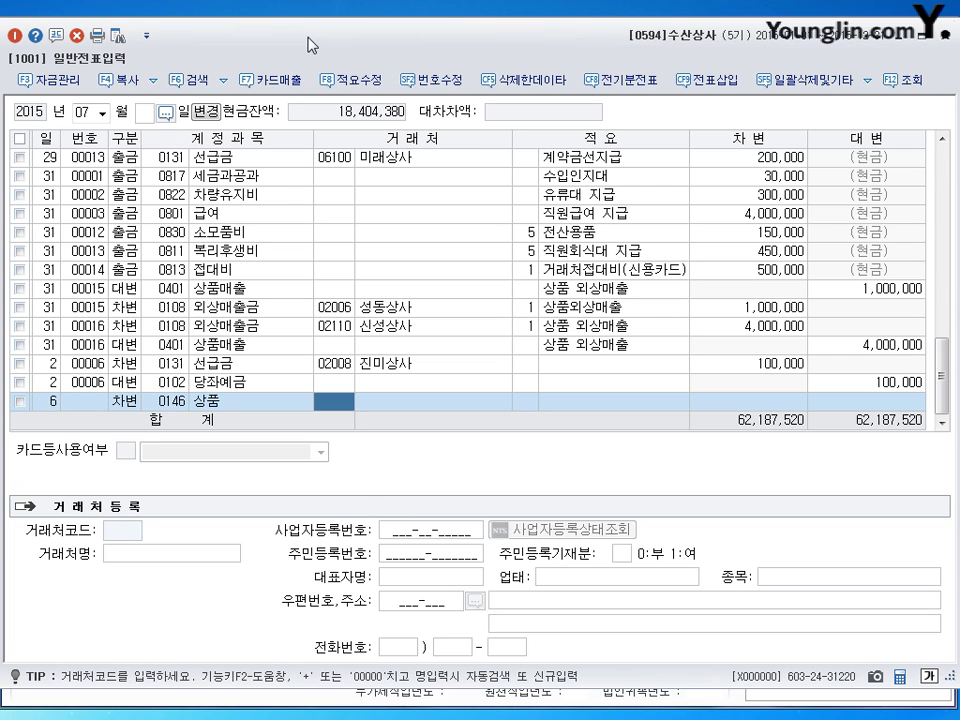
key(Return)
key(Return)
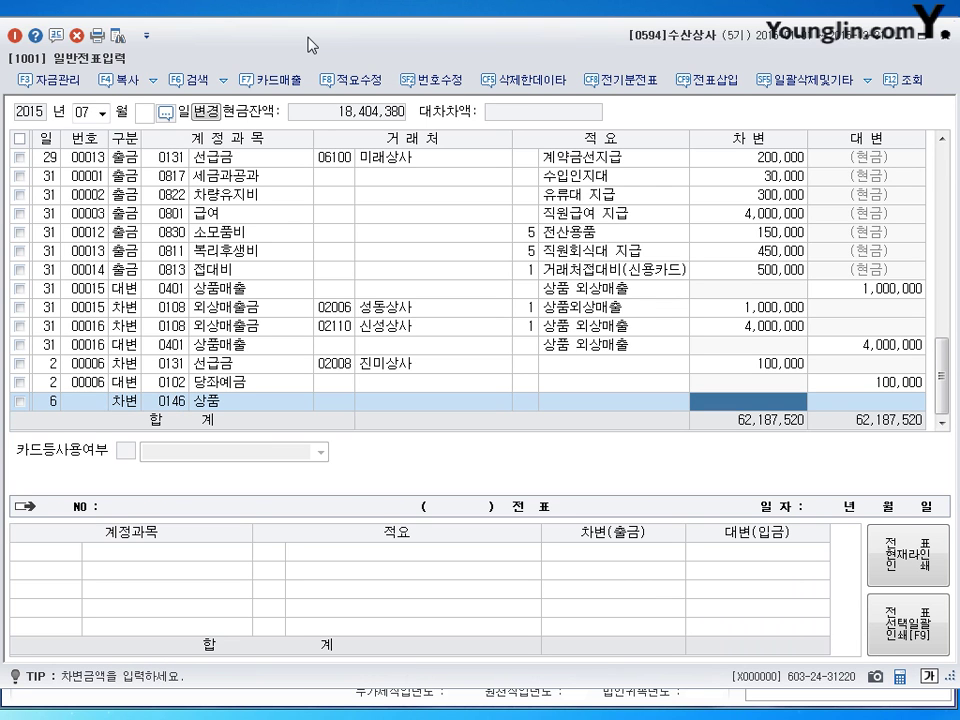
text(1030000)
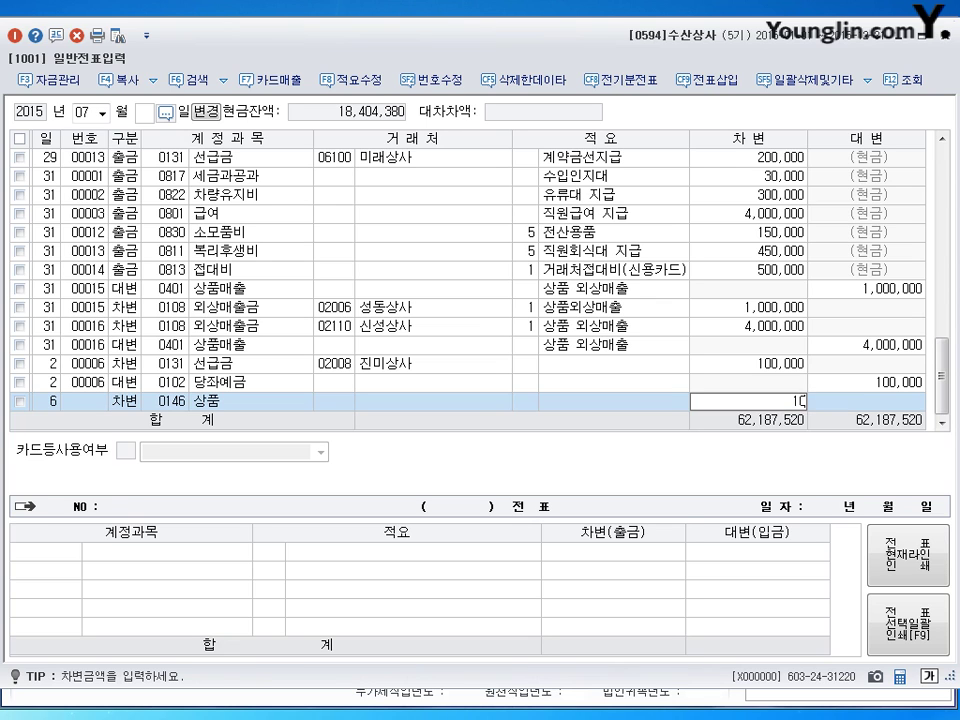
key(Return)
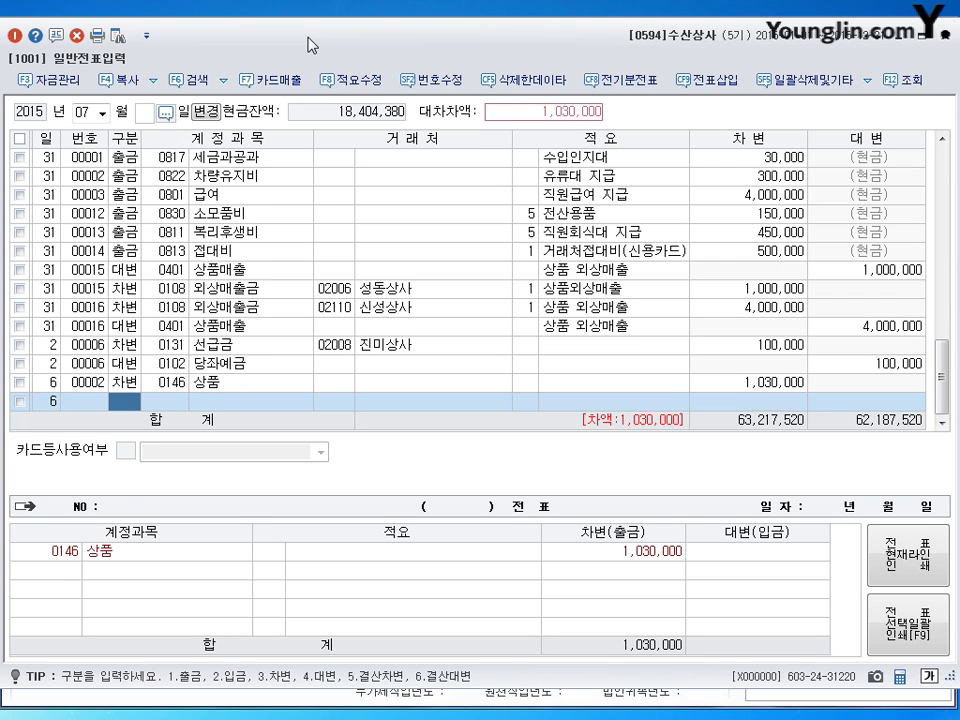
Step: Credit 0131 선급금 100,000 to 진미상사 (client 2008)
text(4)
key(Return)
text(131)
key(Return)
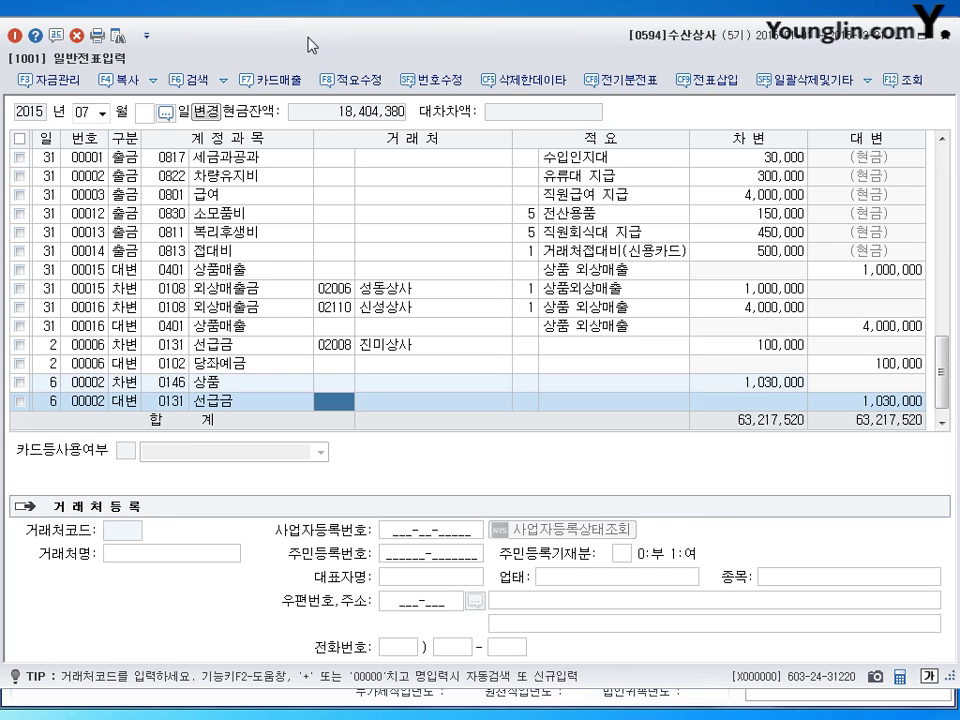
text(2008)
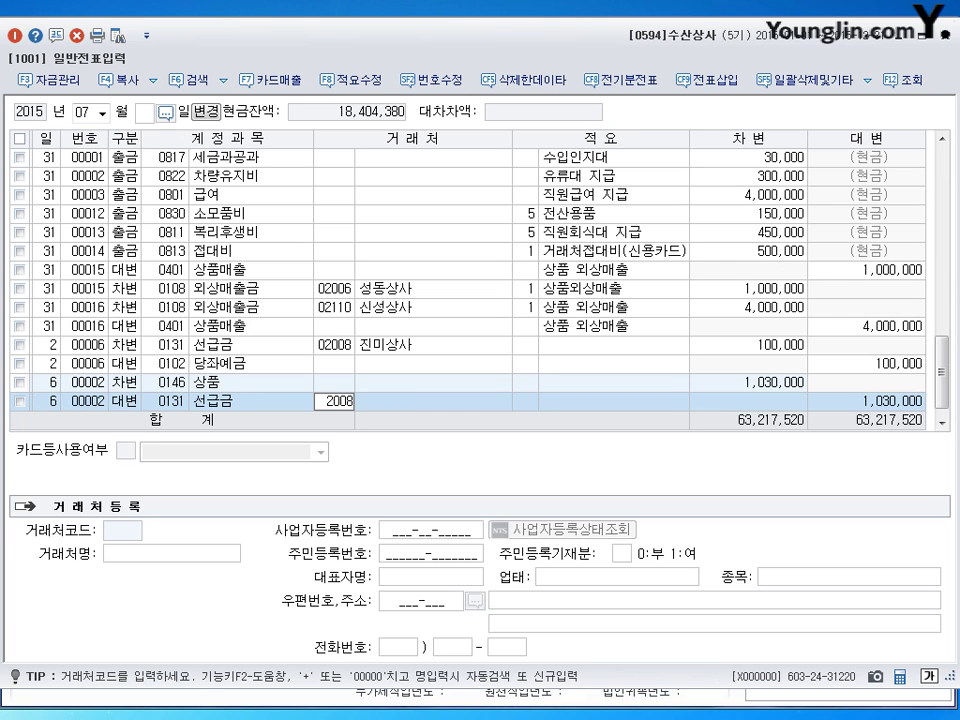
key(Return)
key(Return)
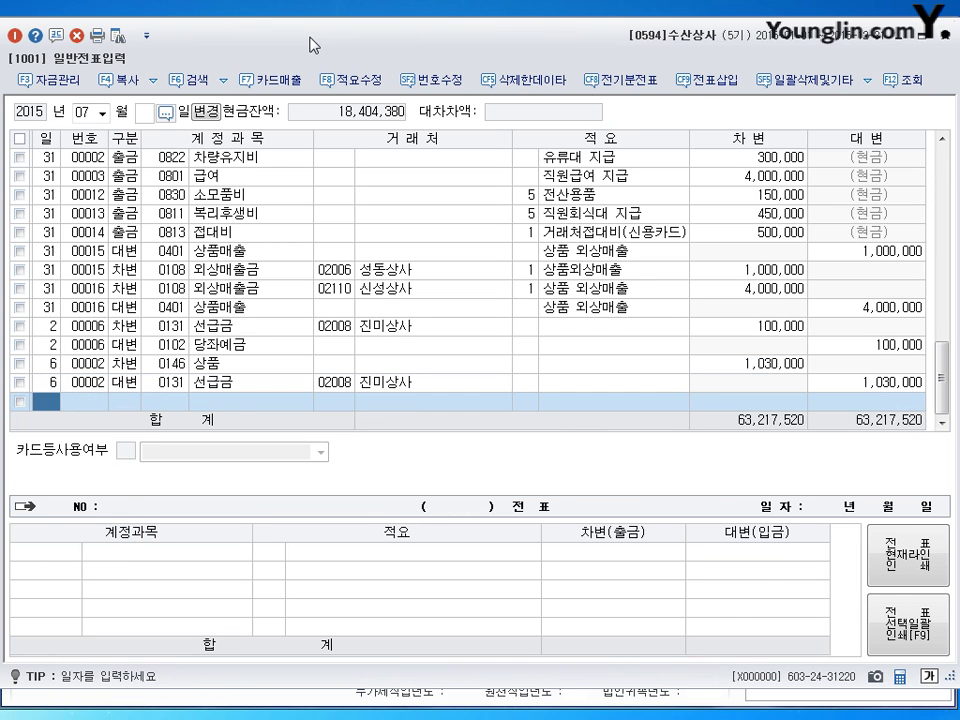
click(885, 381)
text(10)
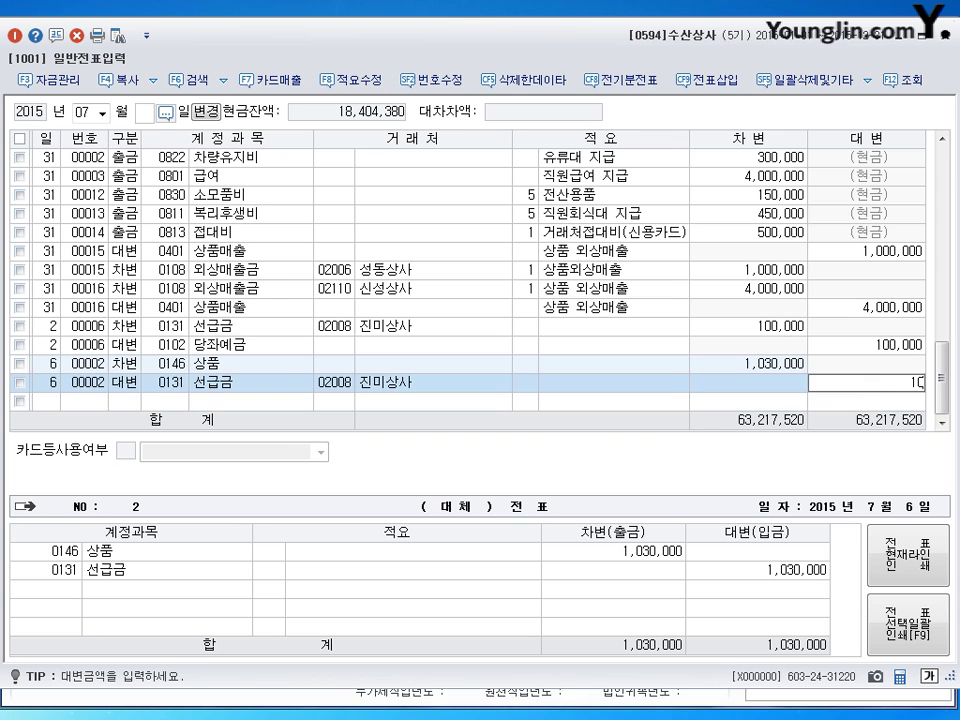
text(0,000)
key(Return)
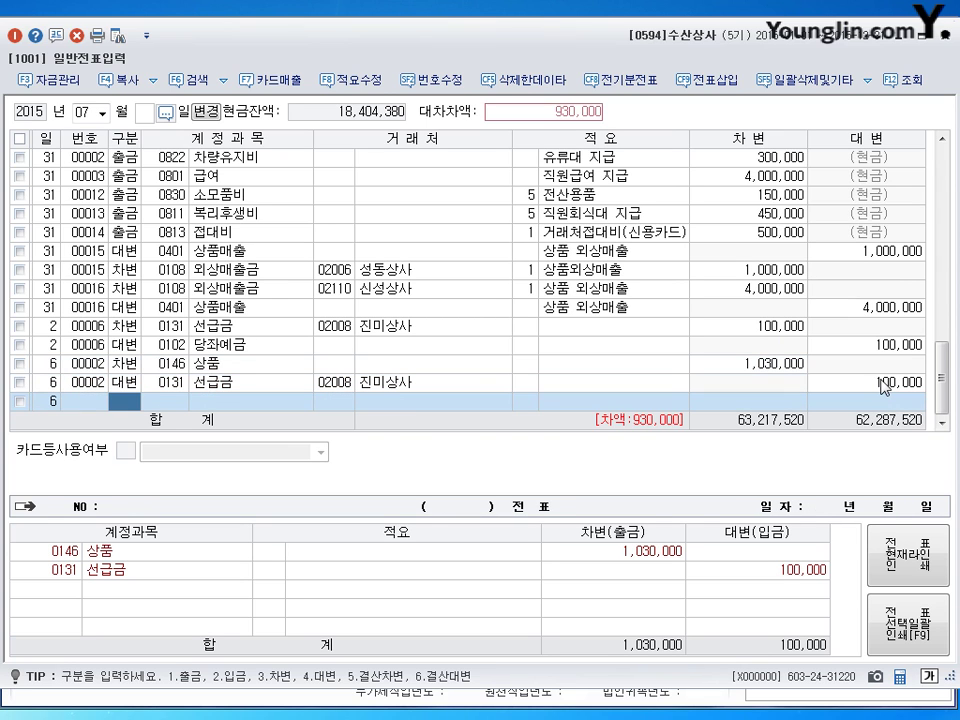
Step: Credit 0251 외상매입금 900,000 to 진미상사 and 0101 현금 30,000
text(4251)
key(Return)
key(Return)
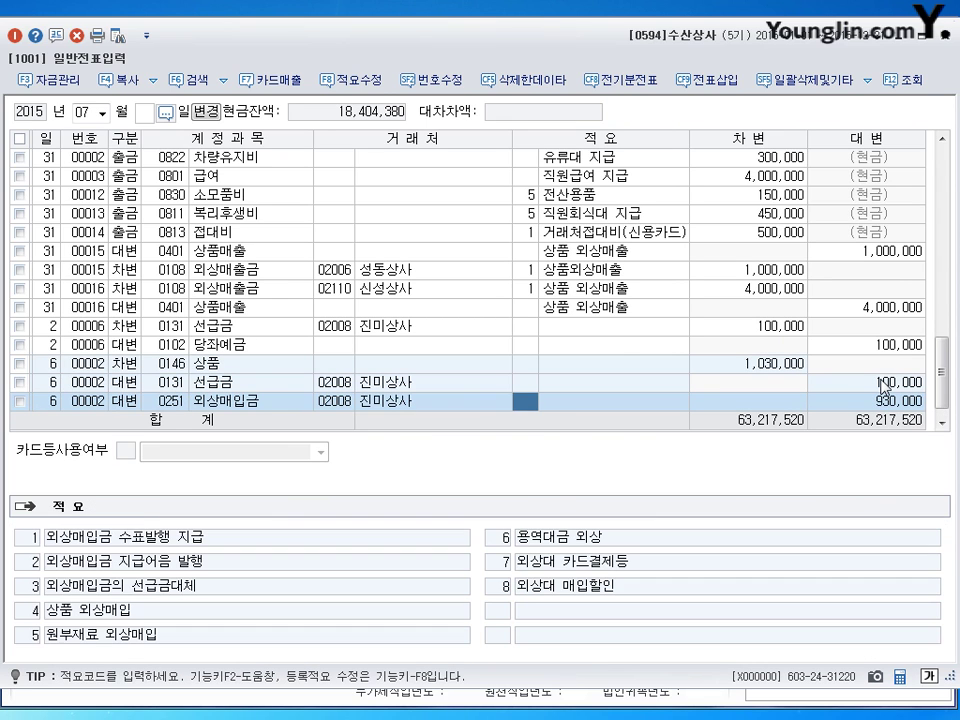
key(Return)
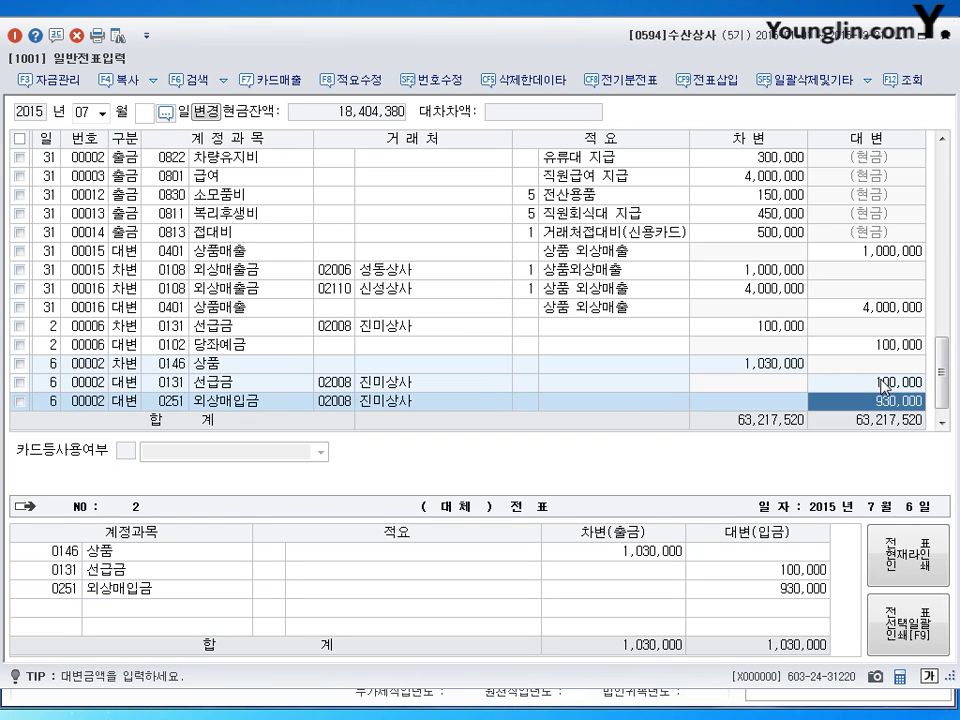
text(900000)
key(Return)
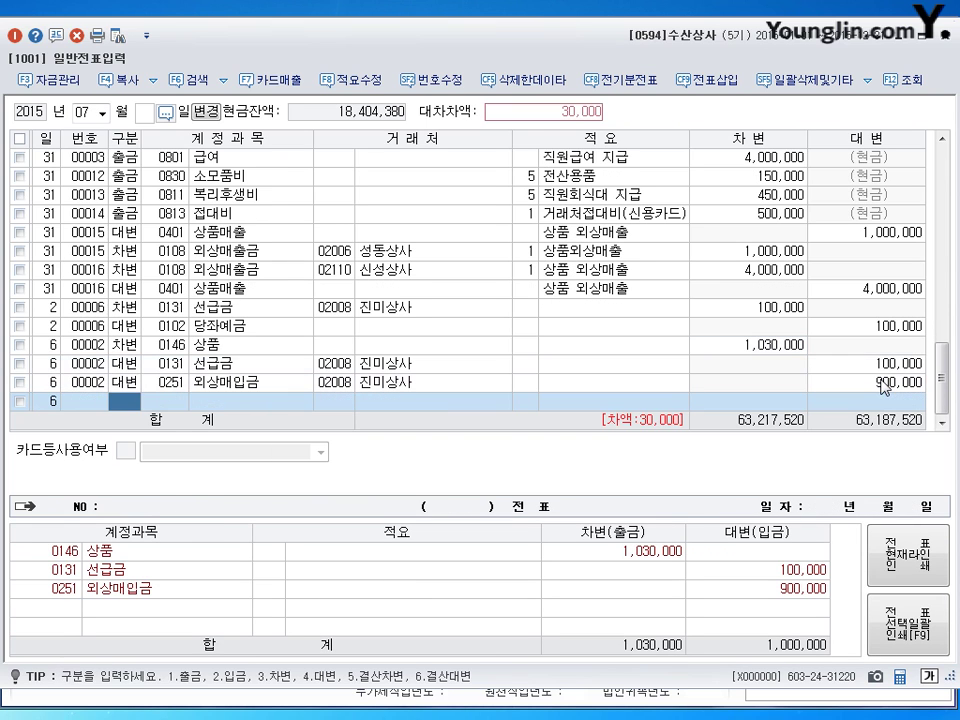
text(4101)
key(Return)
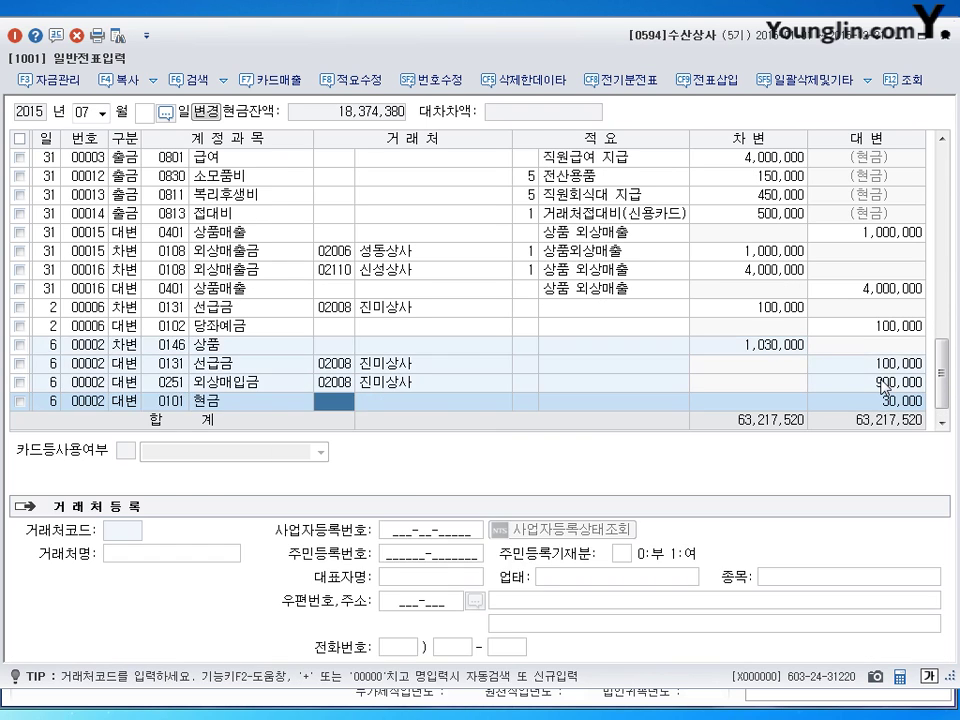
key(Return)
key(Return)
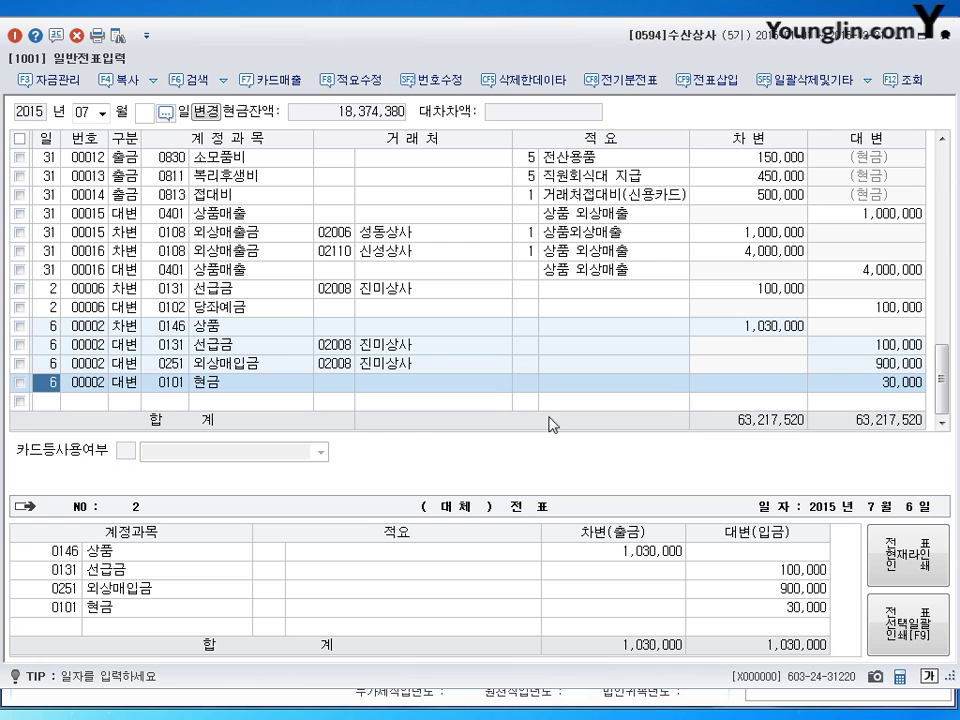
Step: Check the client recorded on each credit line of the July 6 voucher
click(338, 349)
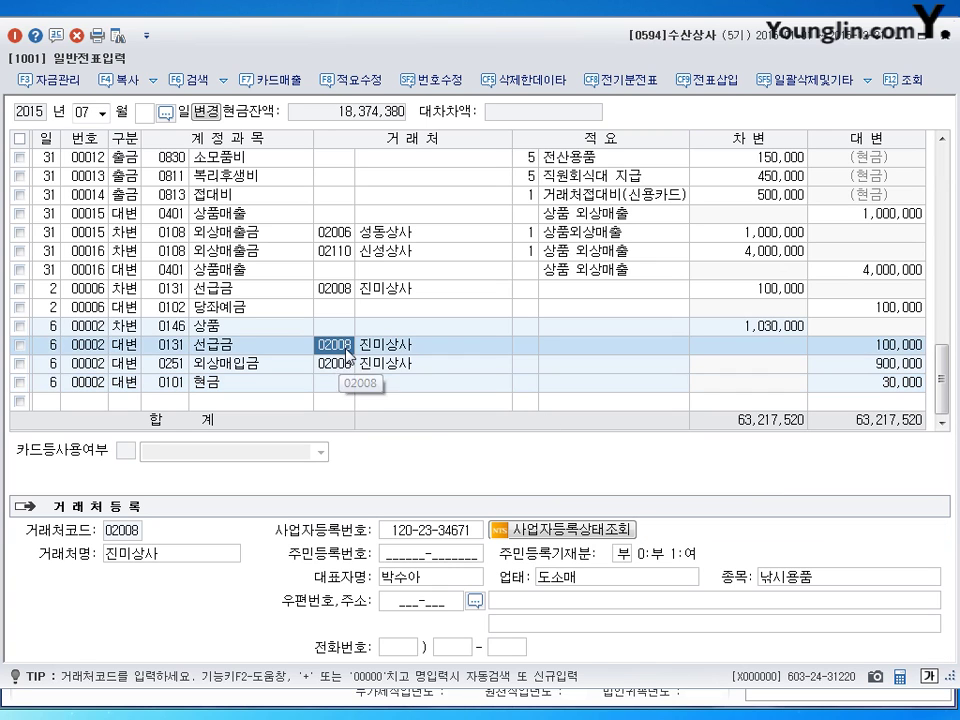
click(336, 366)
click(336, 349)
click(338, 366)
click(339, 383)
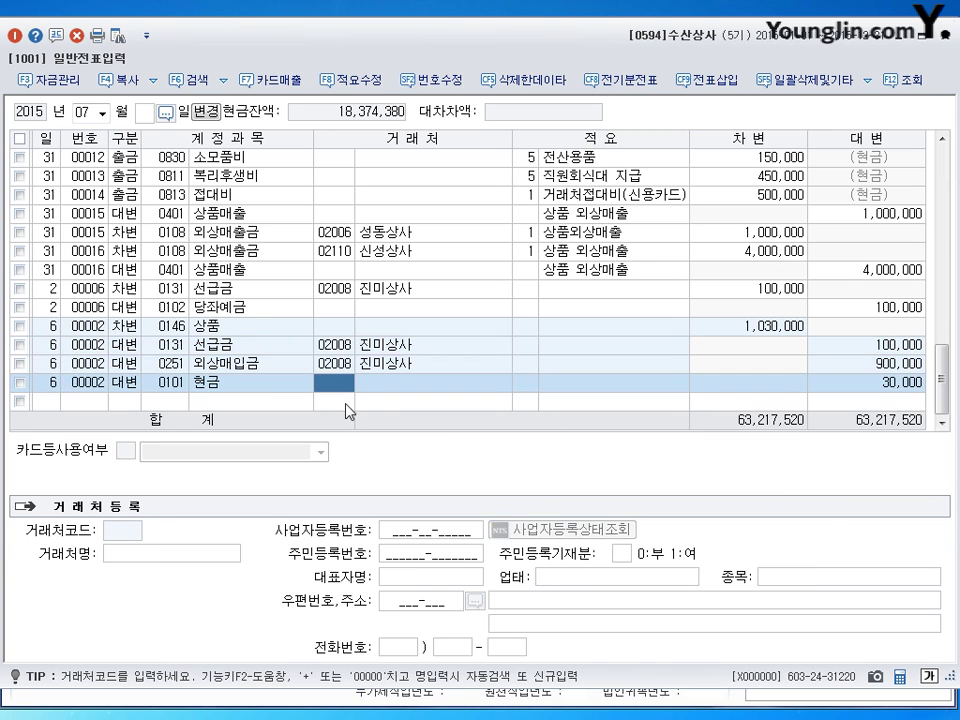
click(345, 400)
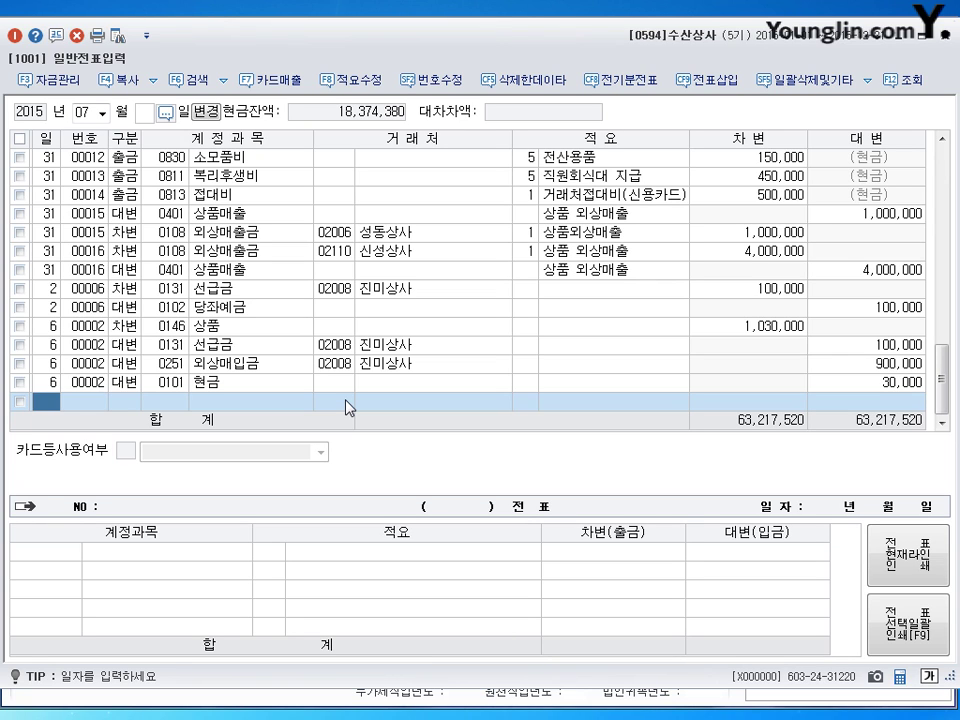
Step: Start a July 9 entry debiting 0103 보통예금 for 2,940,000
text(9)
key(Return)
text(3)
key(Return)
text(103)
key(Return)
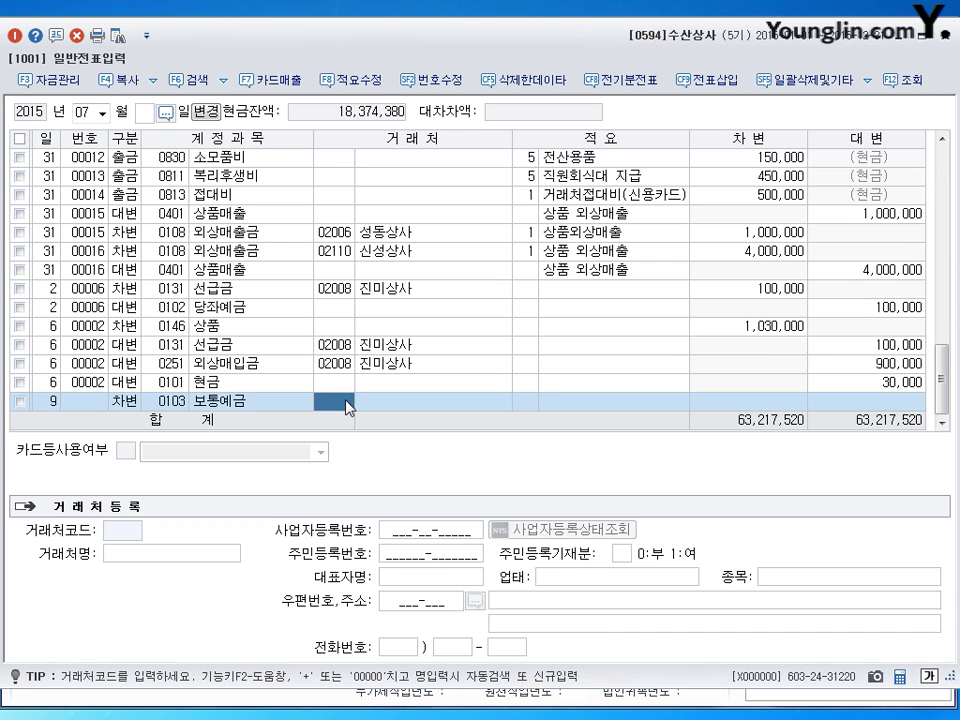
key(Return)
key(Return)
key(Return)
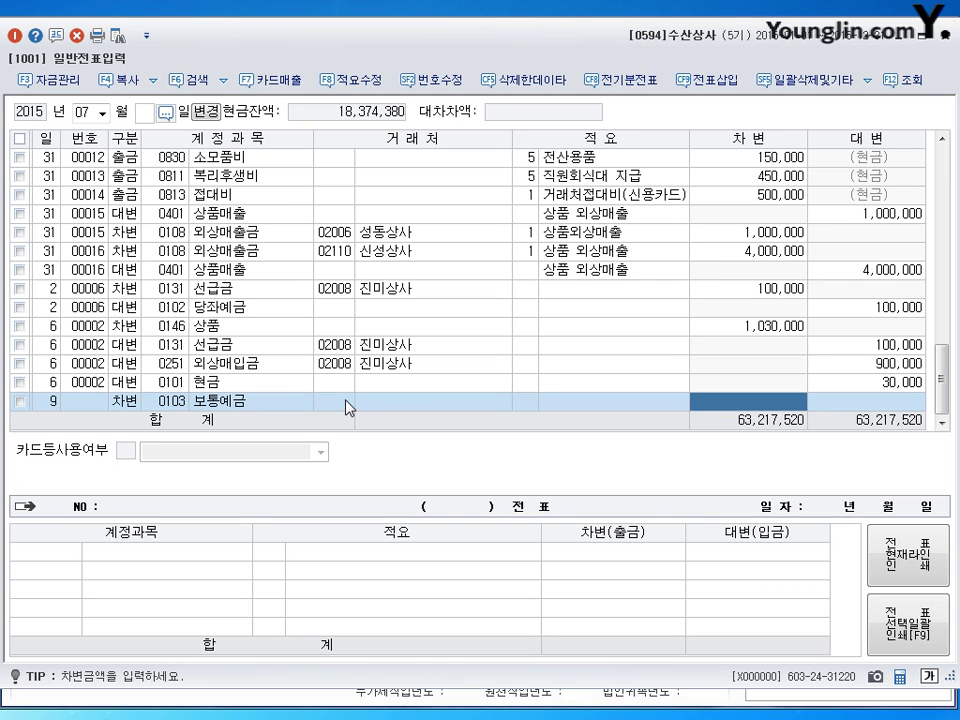
text(2)
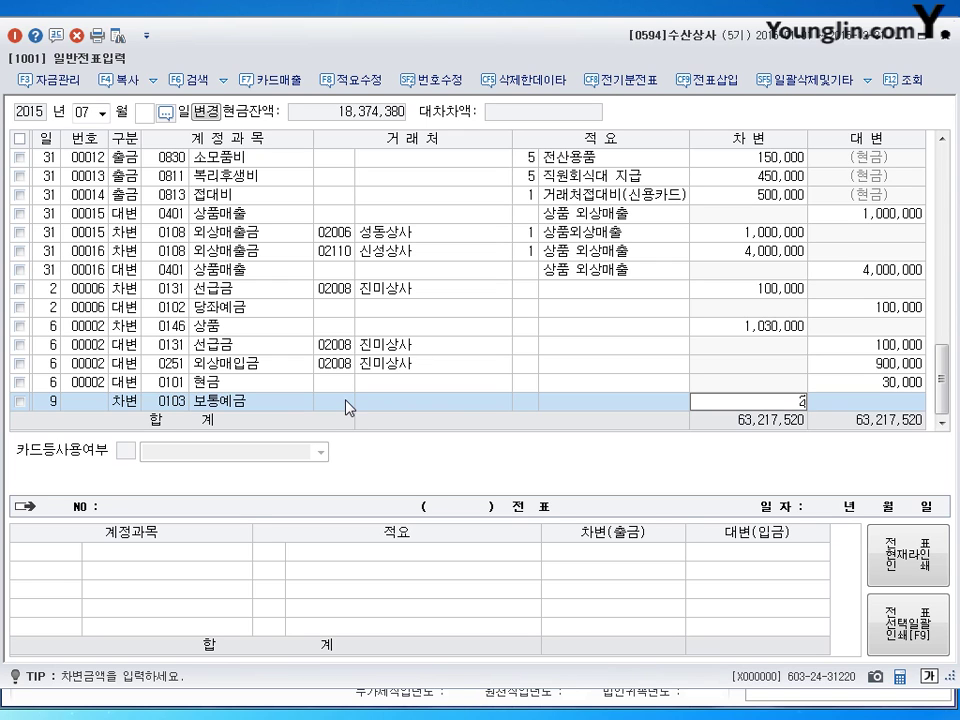
text(,940,000)
key(Return)
Step: Add a 60,000 debit to 0403 매출할인 for 상품매출, found through the account search
text(3)
key(Return)
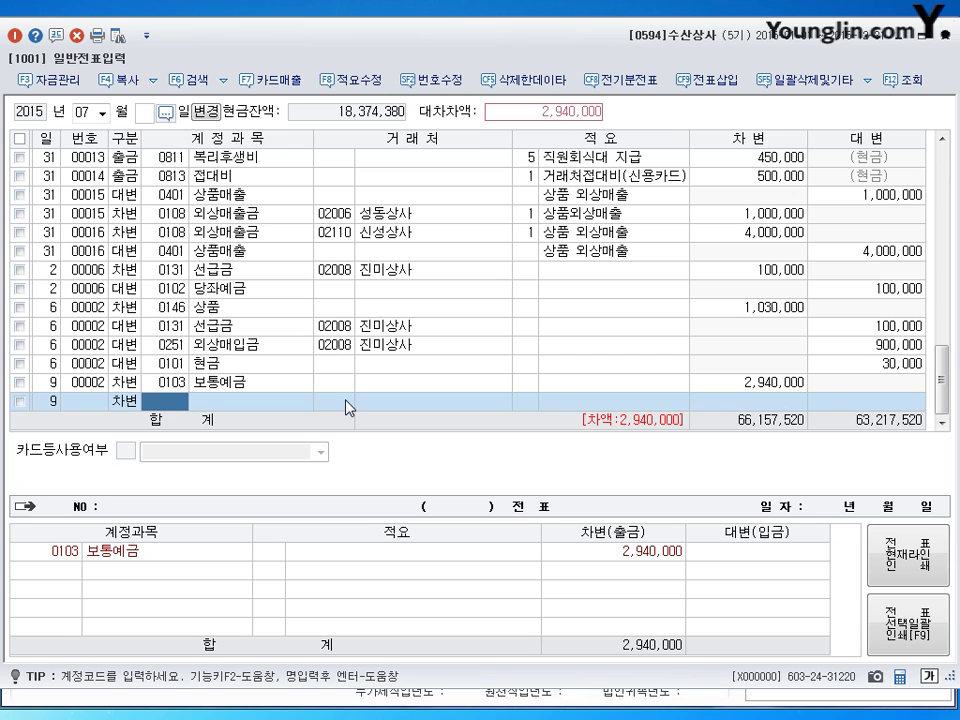
text(매출)
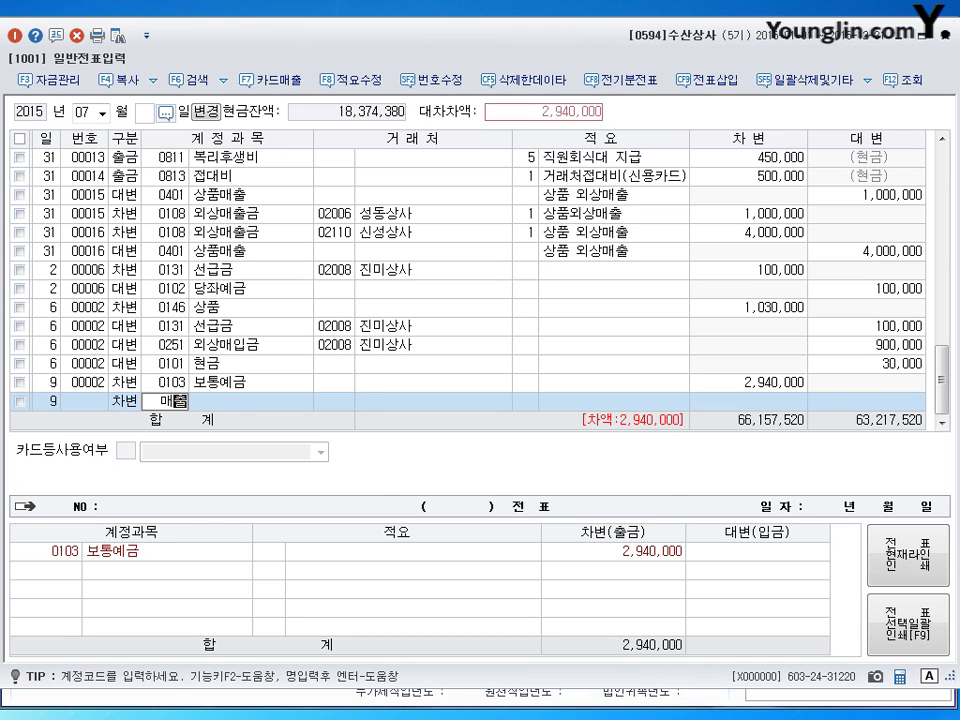
key(Return)
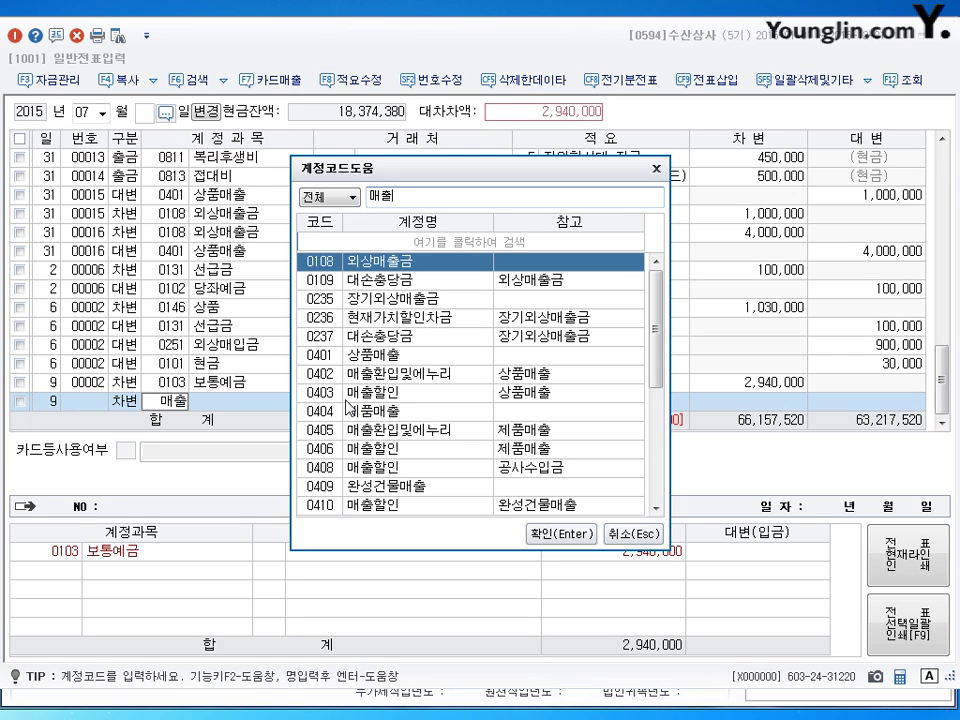
text(할)
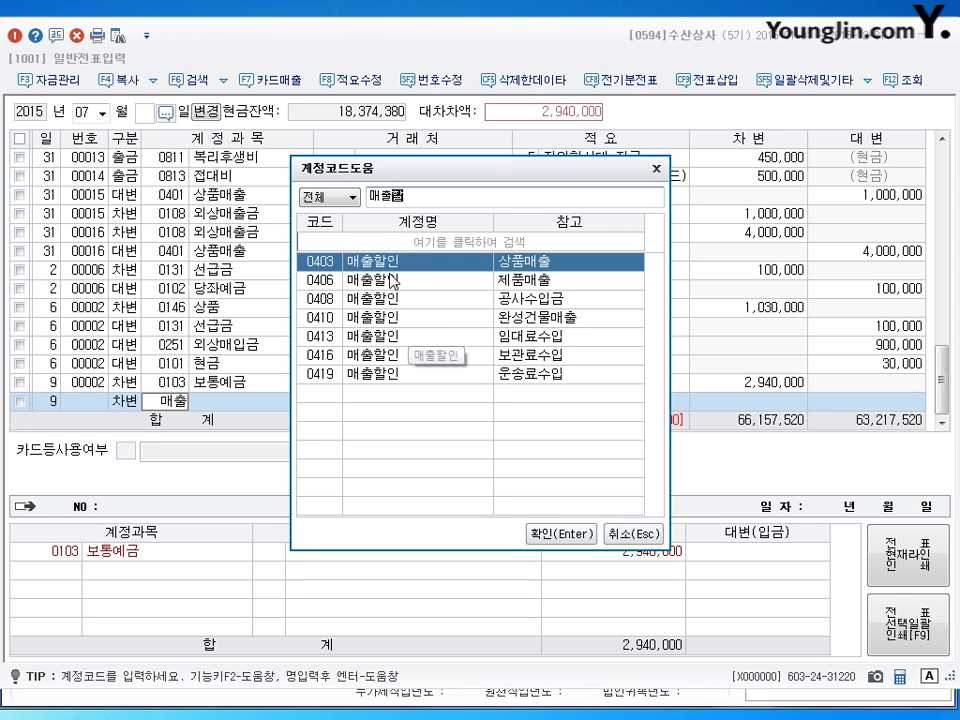
key(Tab)
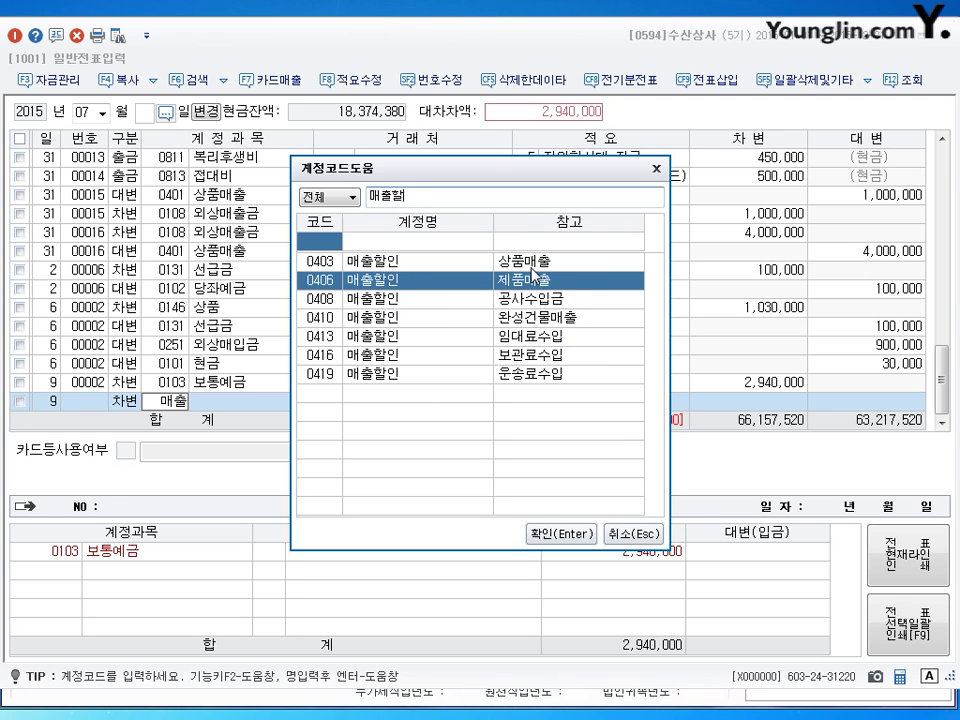
click(378, 284)
key(shift+Tab)
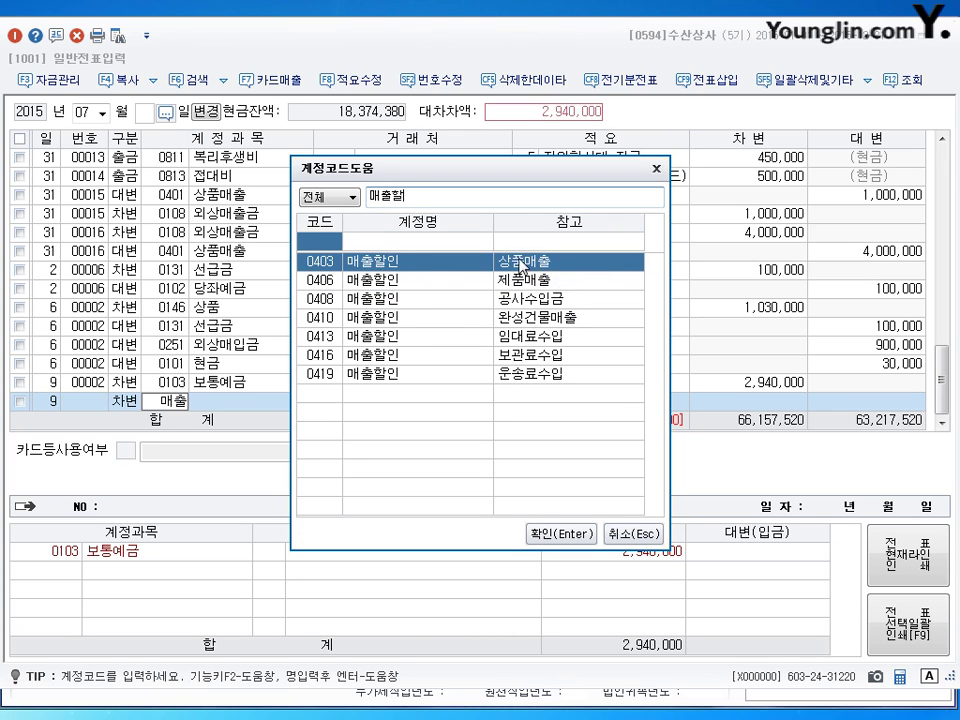
click(524, 279)
key(shift+Tab)
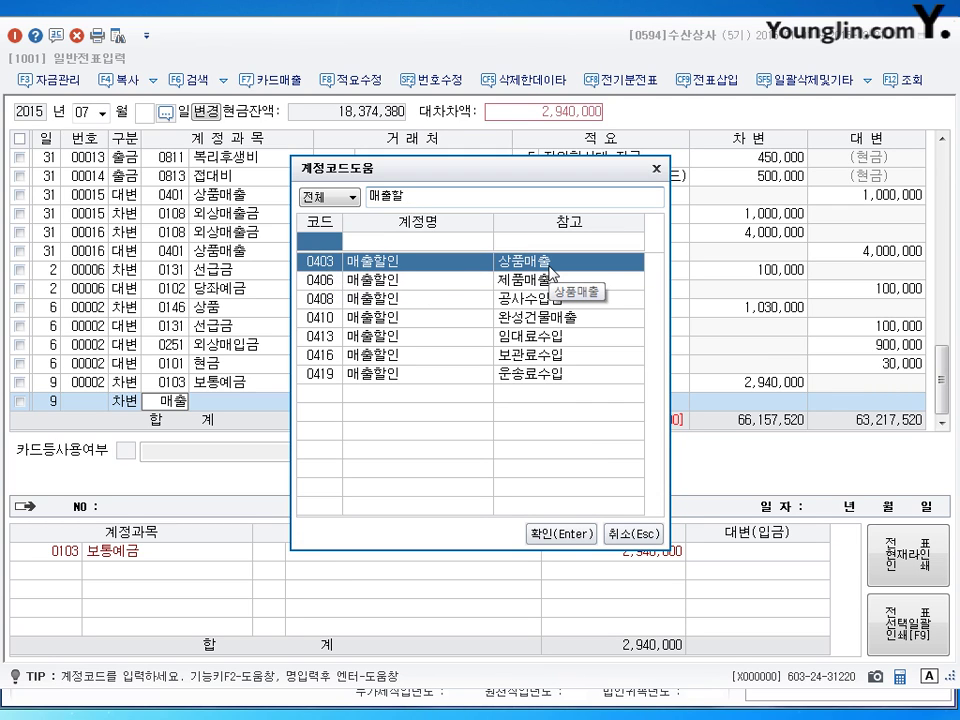
click(546, 533)
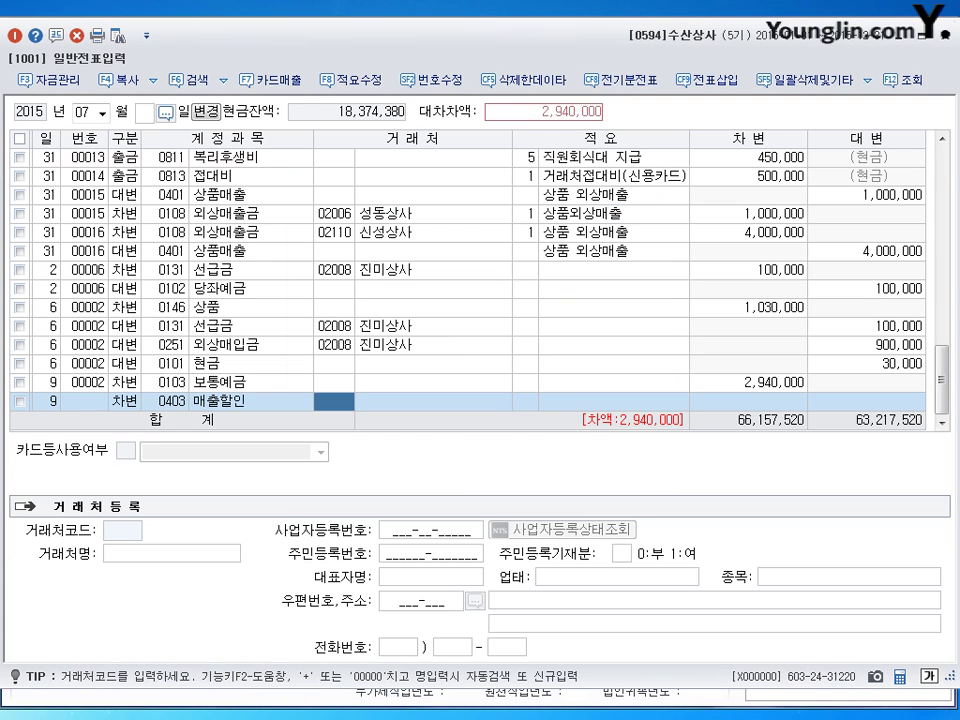
key(Return)
key(Return)
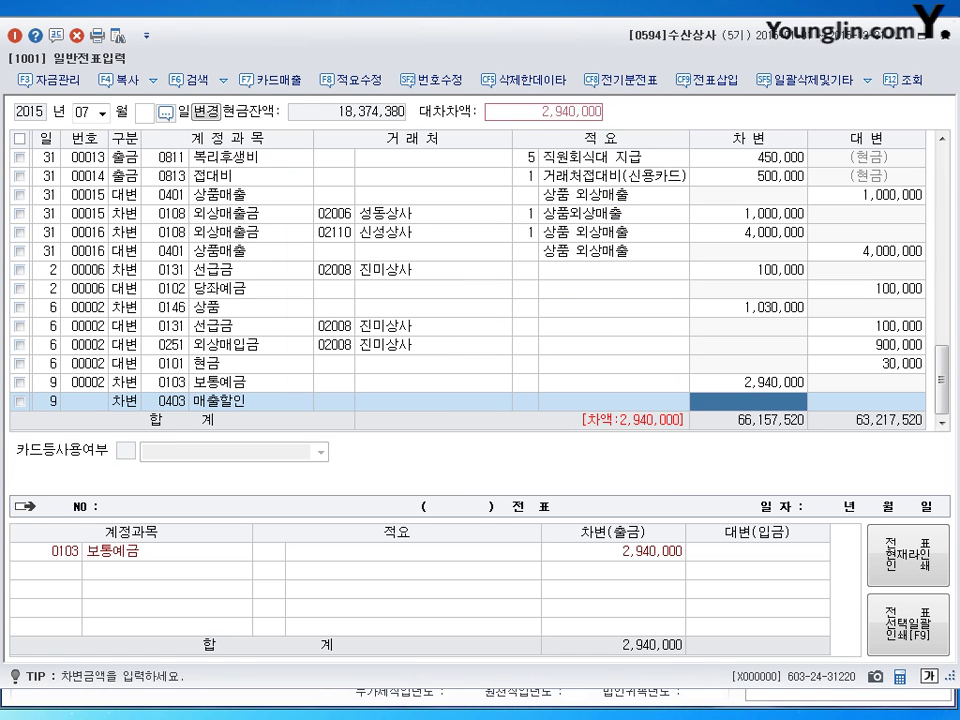
text(600000)
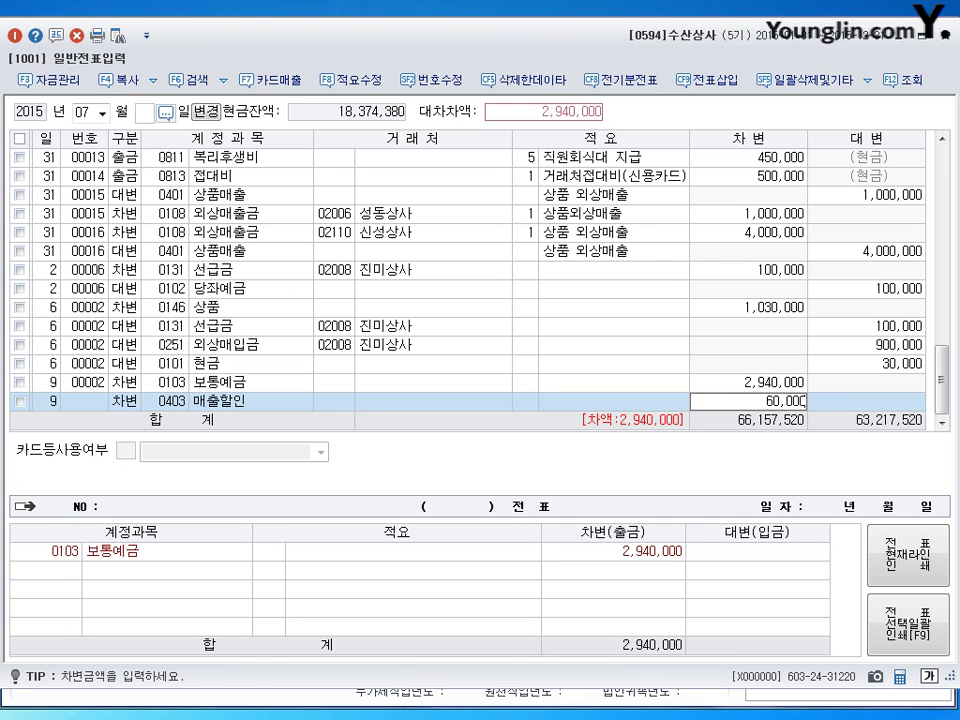
key(Return)
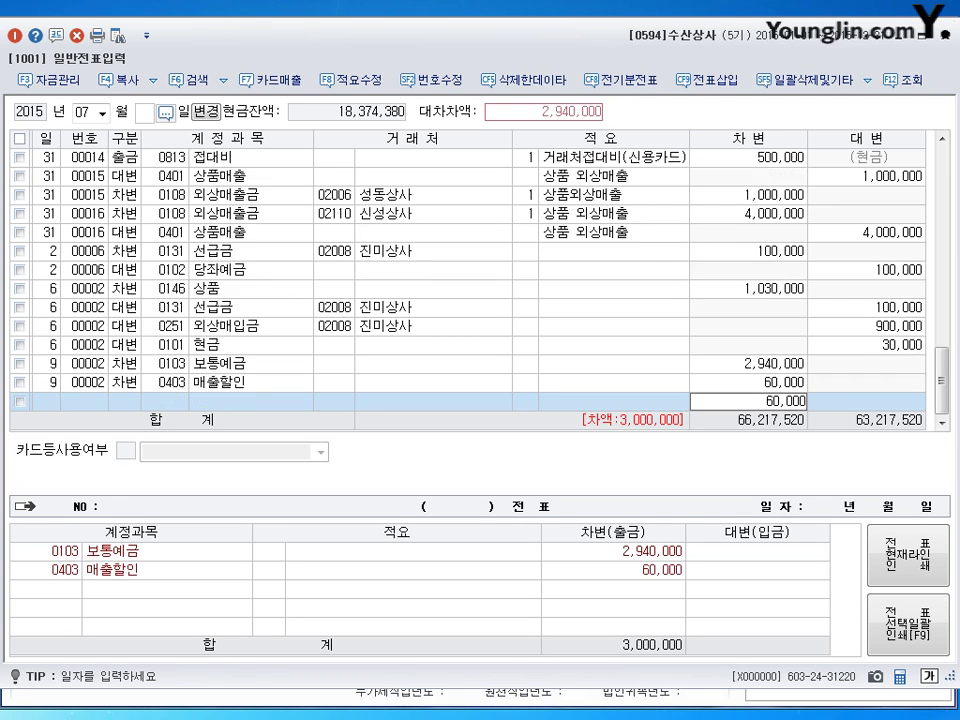
Step: Credit 0108 외상매출금 3,000,000 with trading partner 성동상사
key(4)
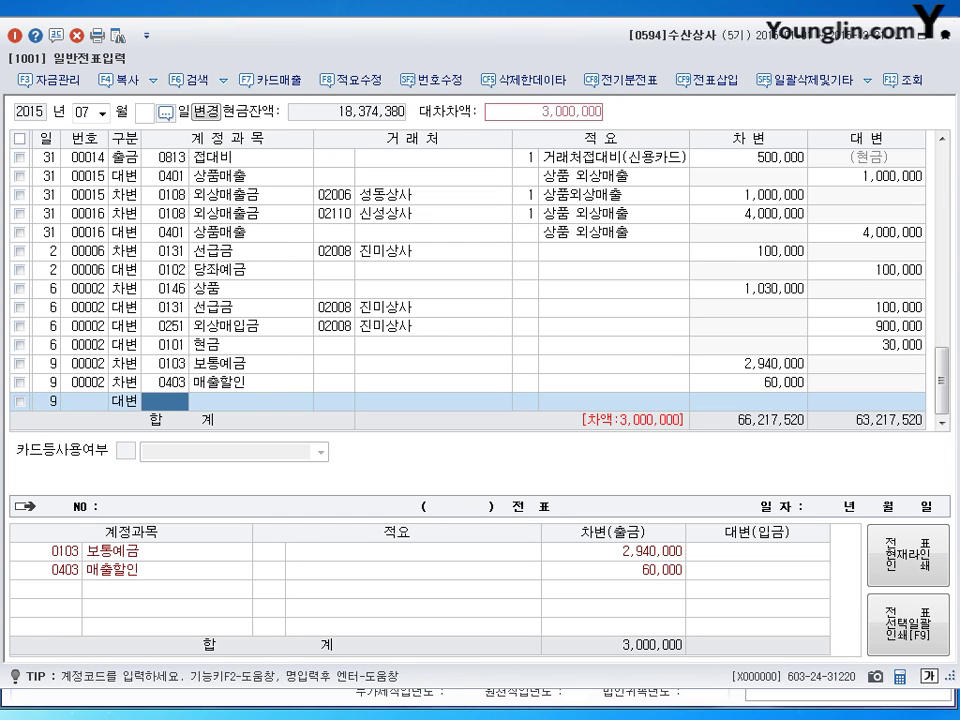
text(108)
key(Return)
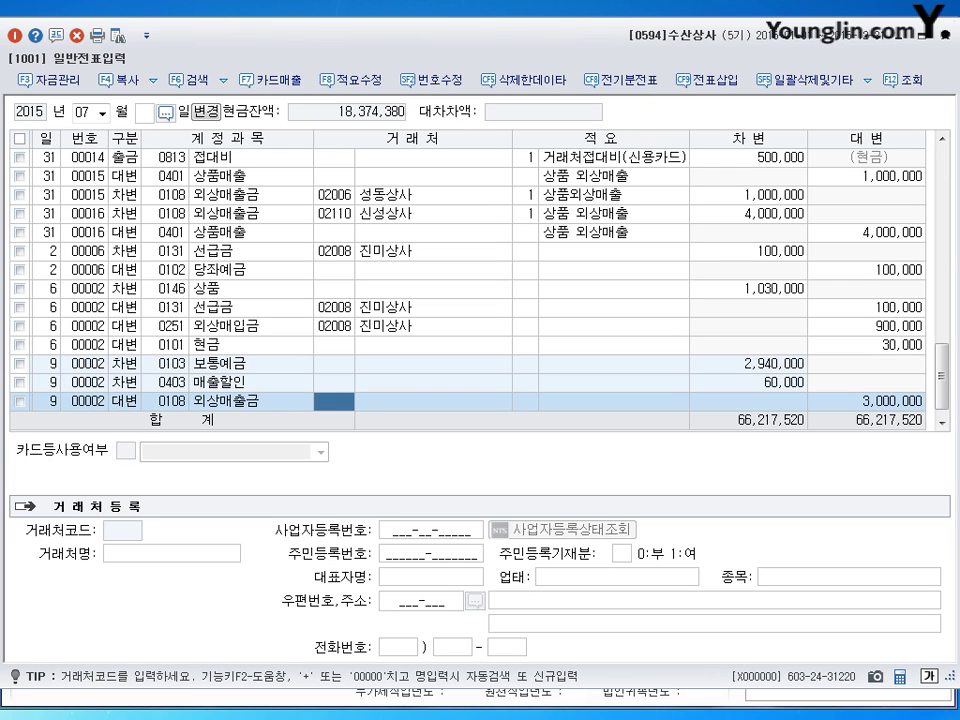
text(성동)
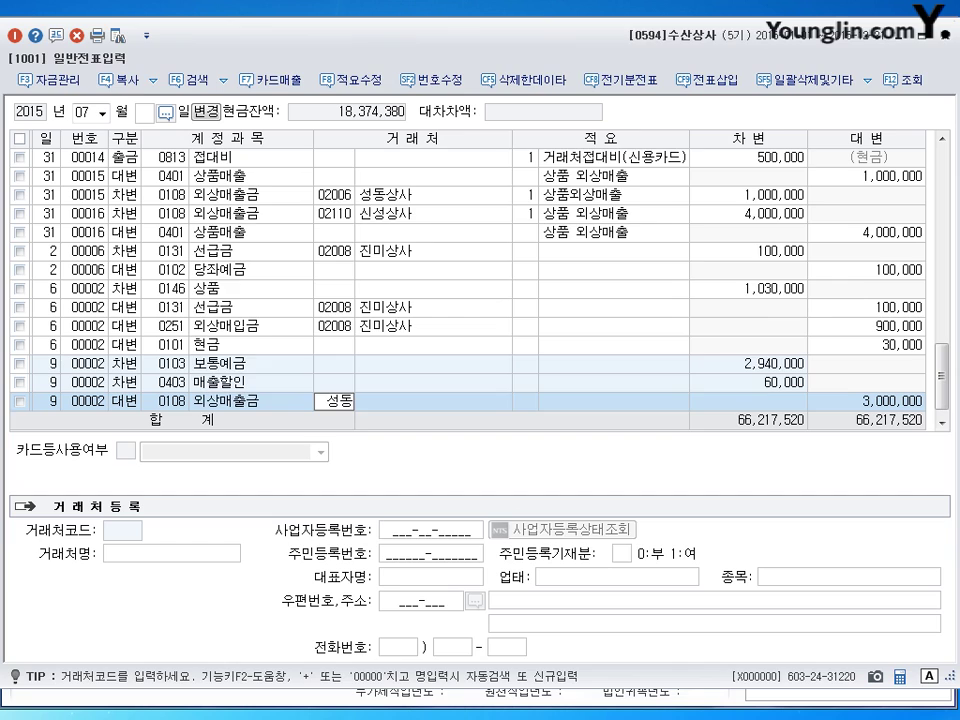
key(Return)
key(Return)
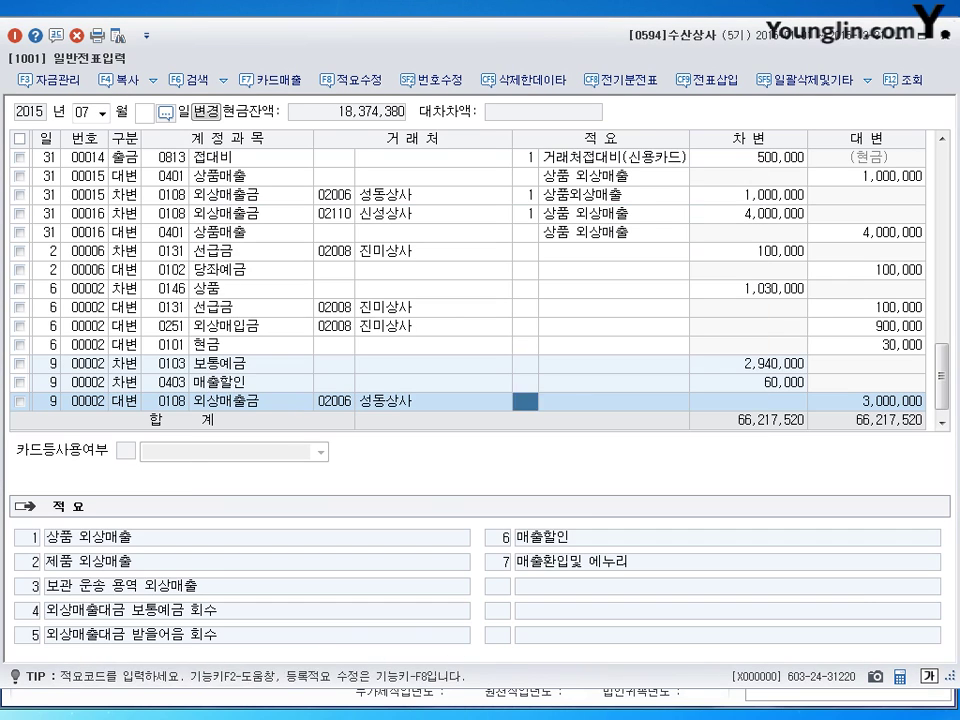
key(Return)
key(Return)
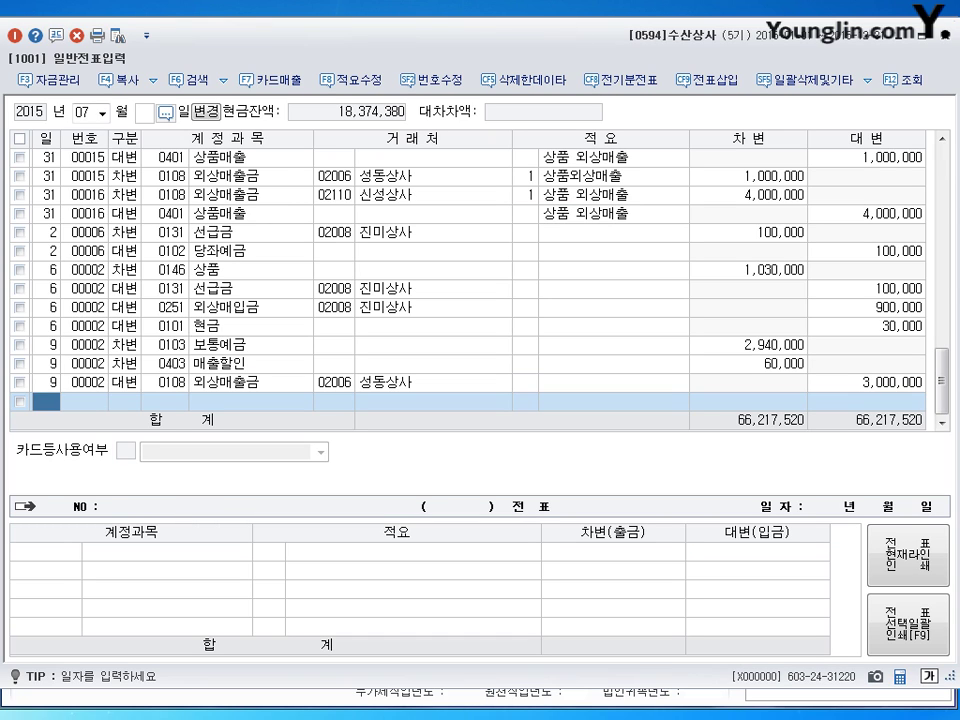
Step: Start a July 11 debit line after checking the July 5 가수금 1,500,000 credit
text(11)
key(Return)
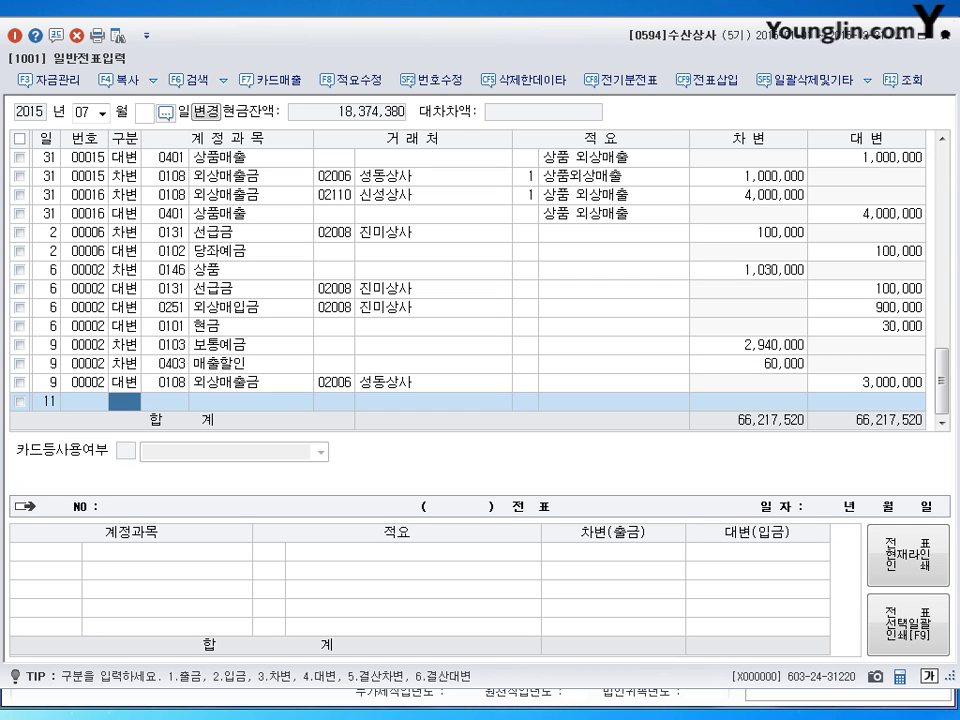
drag(941, 385, 930, 165)
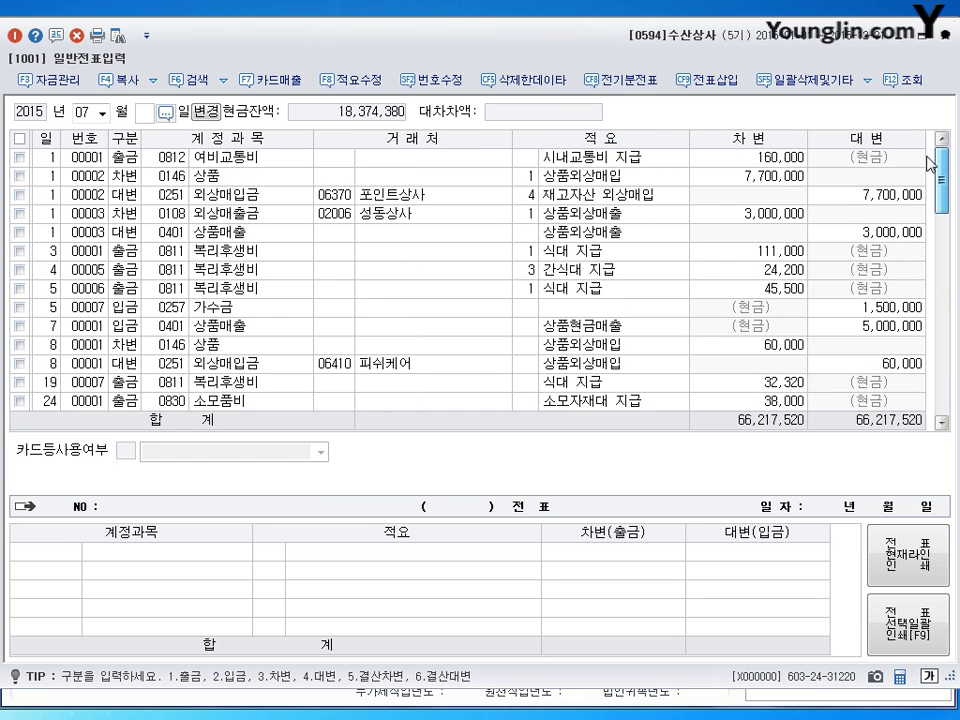
click(250, 307)
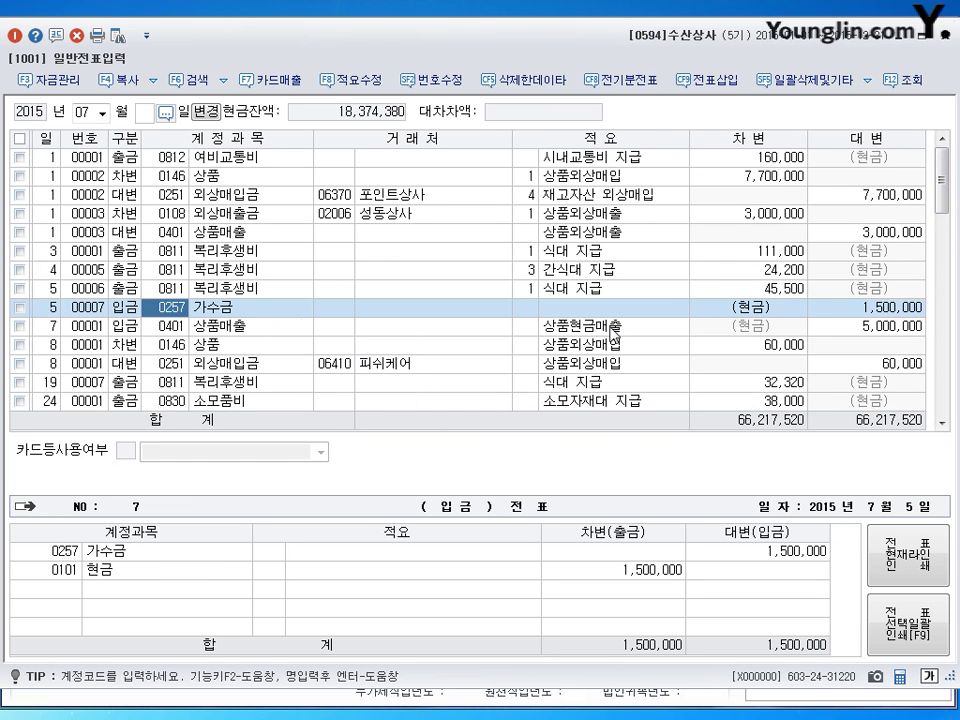
click(893, 313)
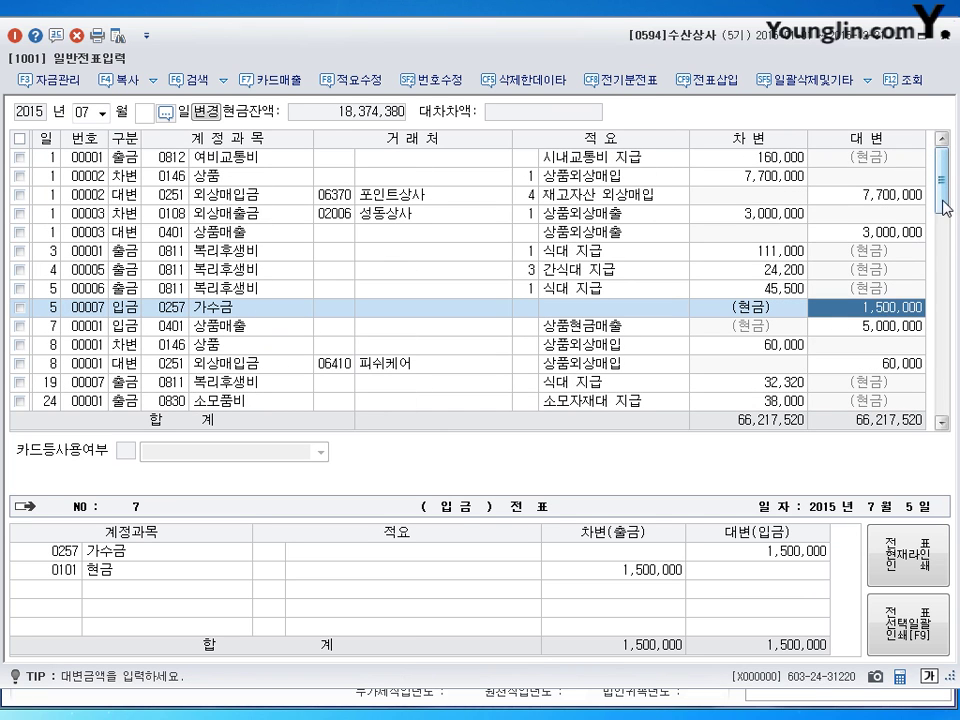
drag(945, 207, 941, 420)
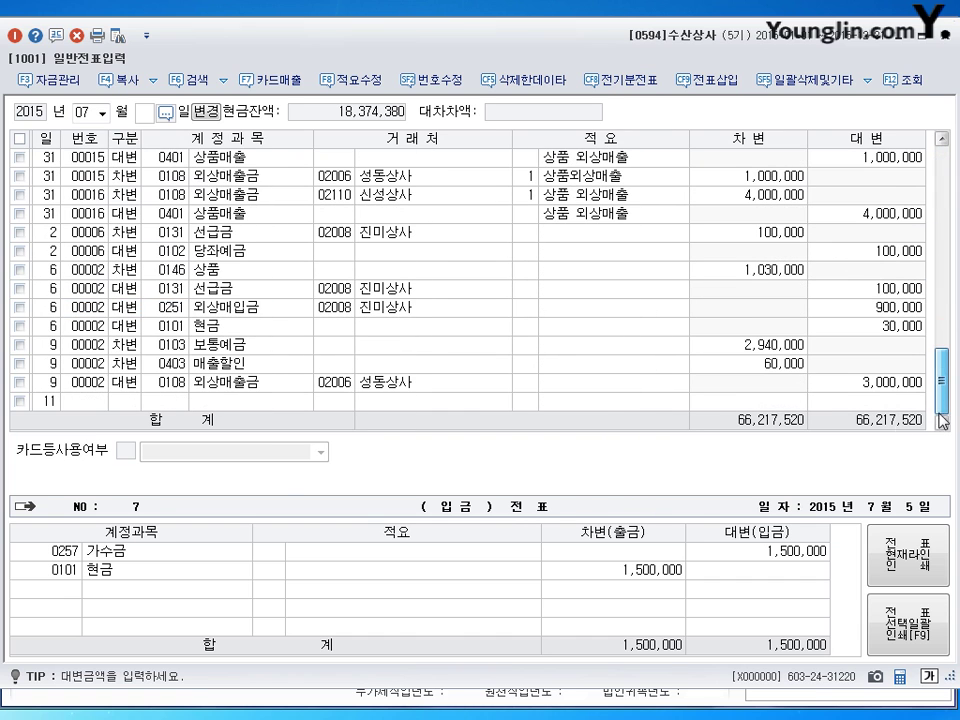
click(122, 401)
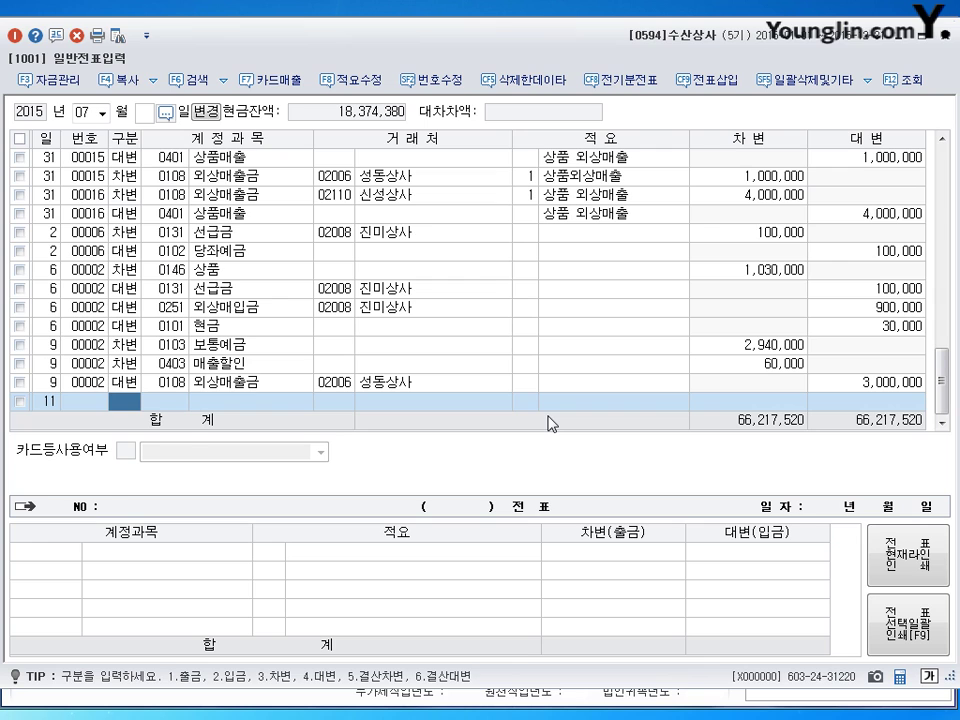
key(3)
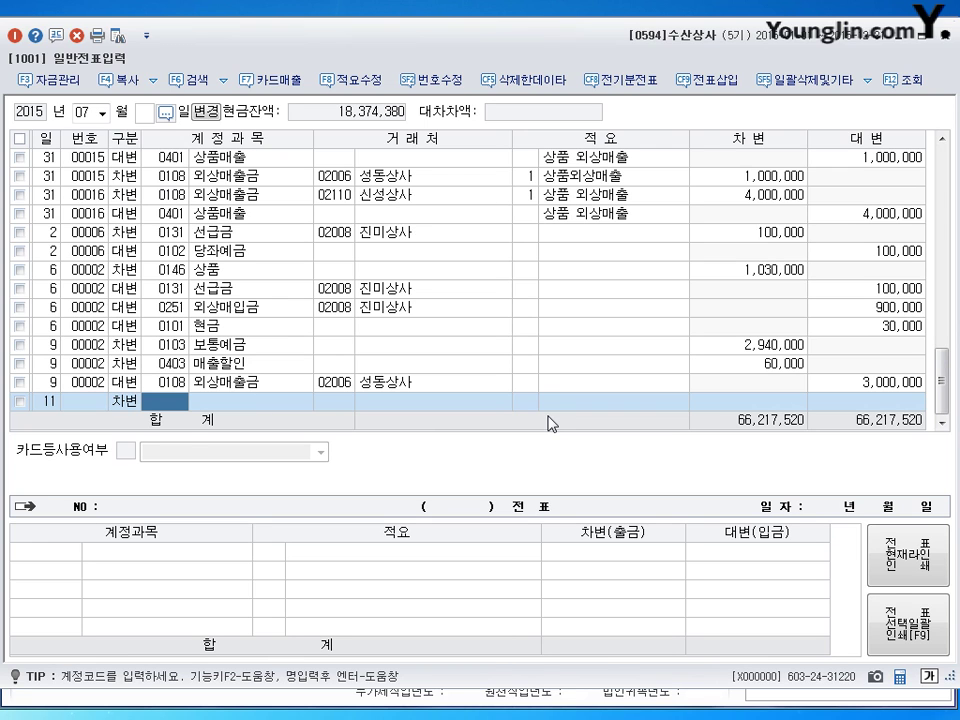
Step: Debit 0257 가수금 for 1,500,000
text(0257)
key(Return)
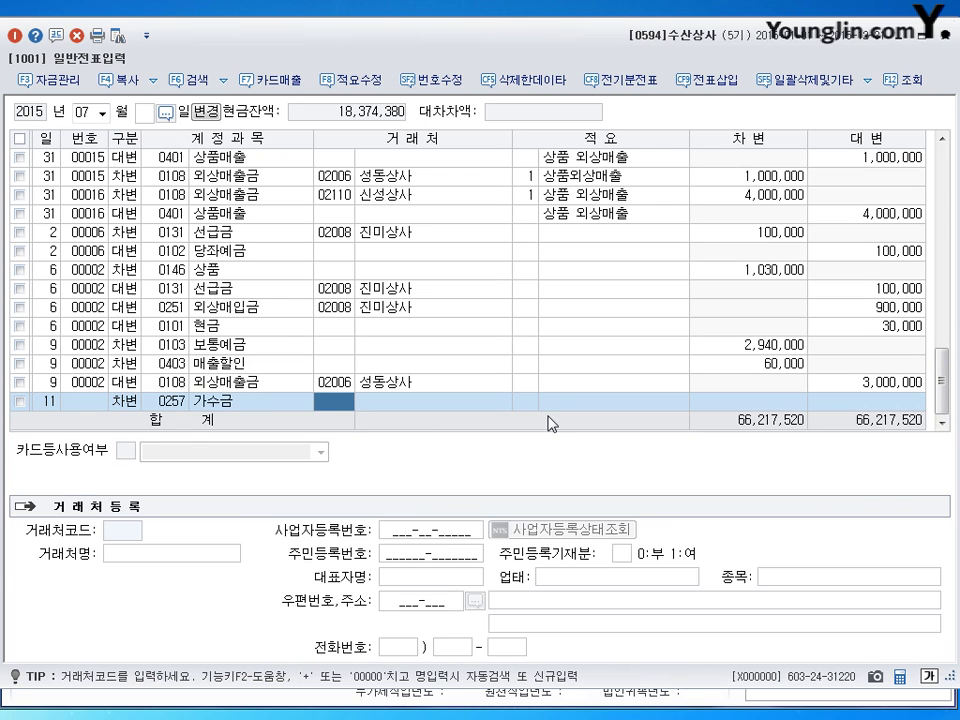
key(Return)
key(Return)
text(1500000)
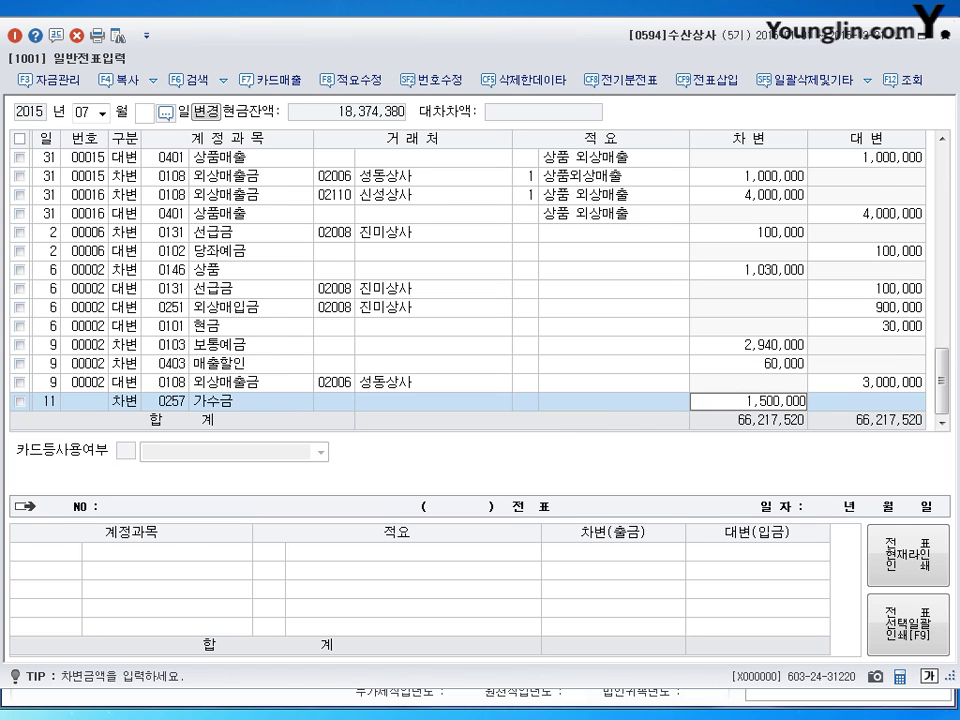
key(Return)
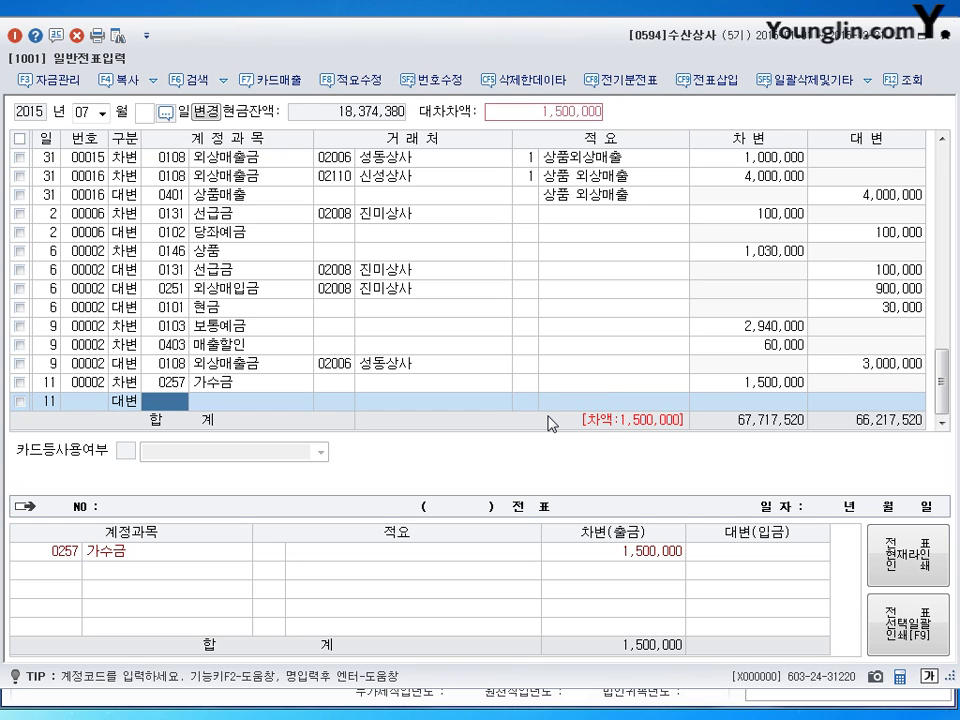
Step: Credit 0259 선수금 1,000,000 with trading partner 우리상사
text(259)
key(Return)
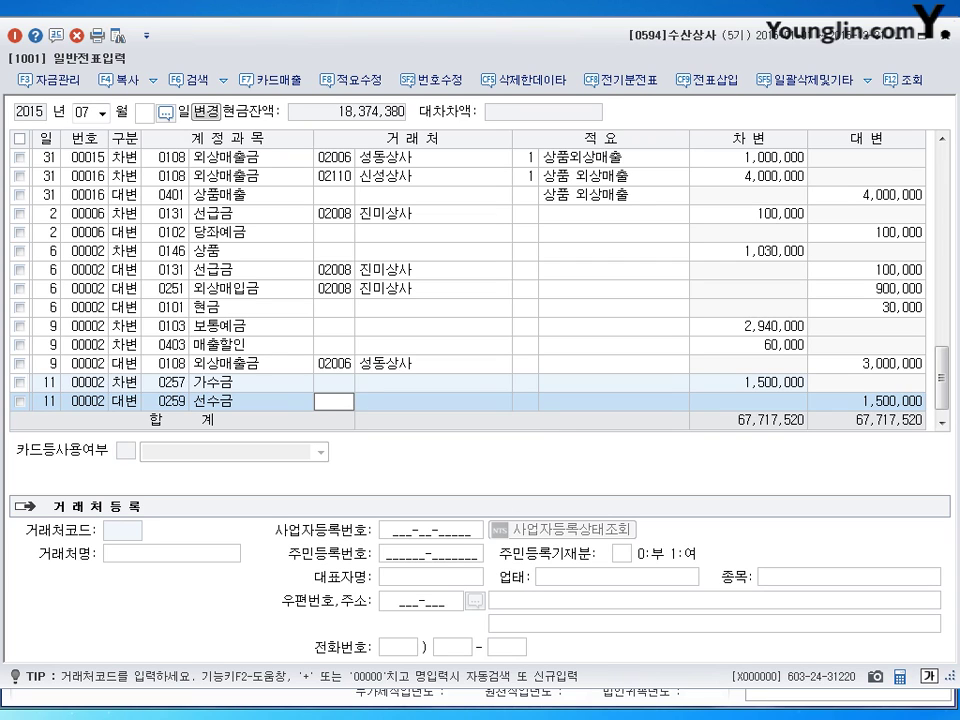
text(우리)
key(Return)
key(Return)
key(Return)
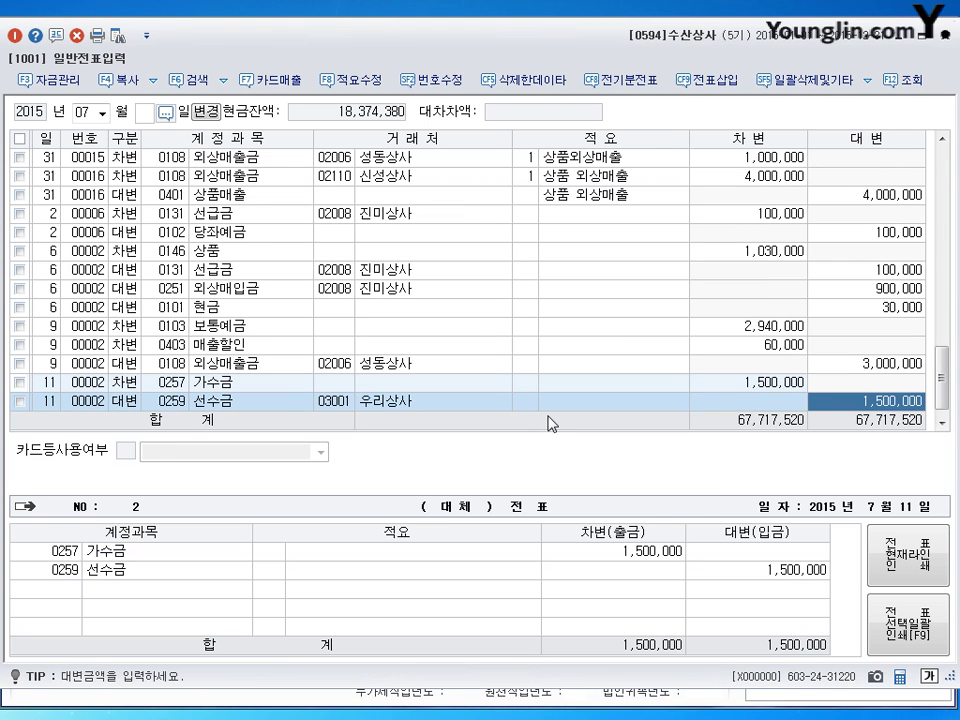
text(1000000)
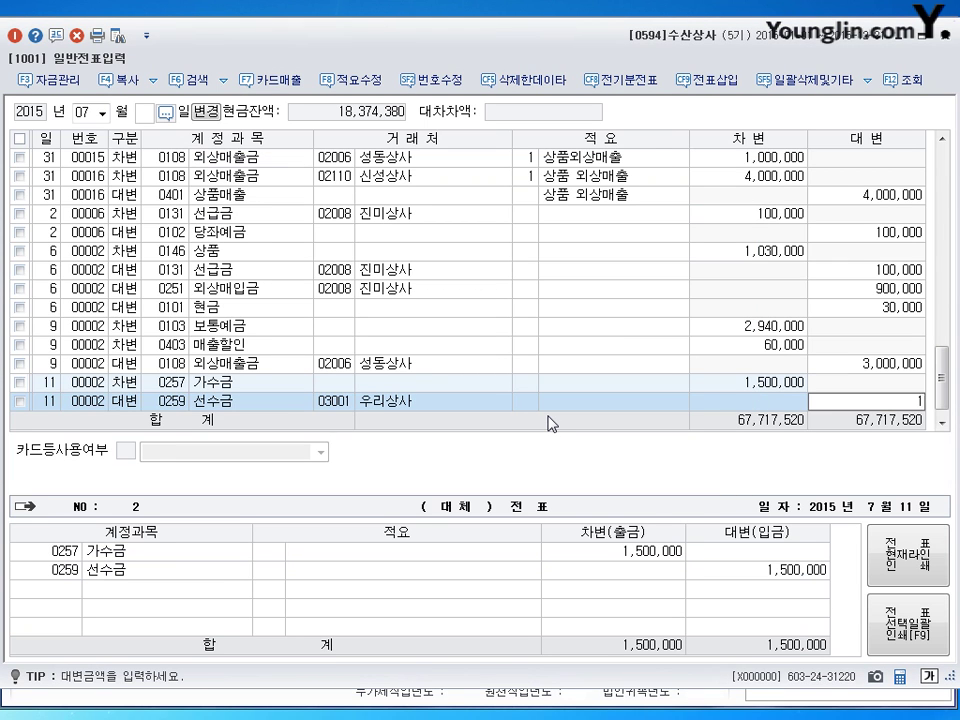
key(Return)
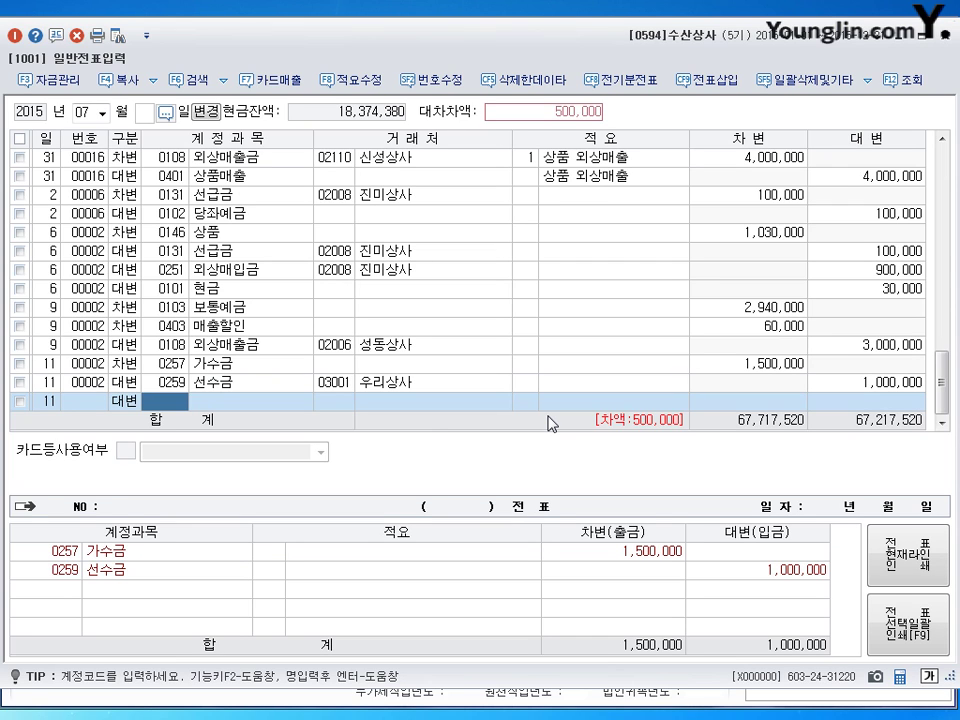
Step: Credit 0108 외상매출금 500,000 to 백제상사, then begin a July 20 entry
text(108)
key(Return)
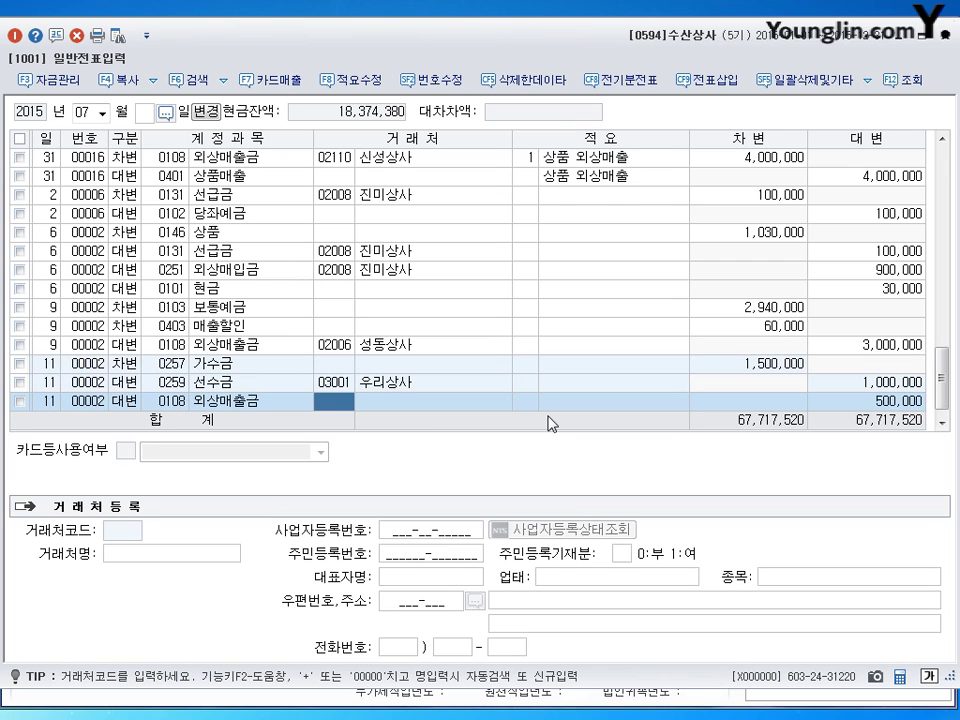
text(백제)
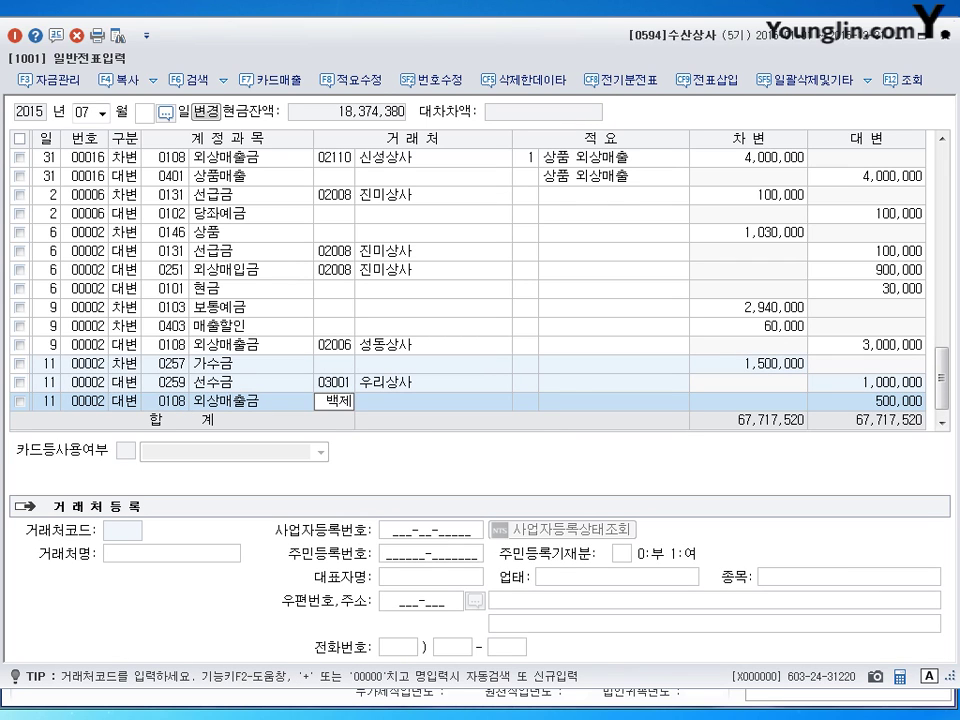
key(Return)
key(Return)
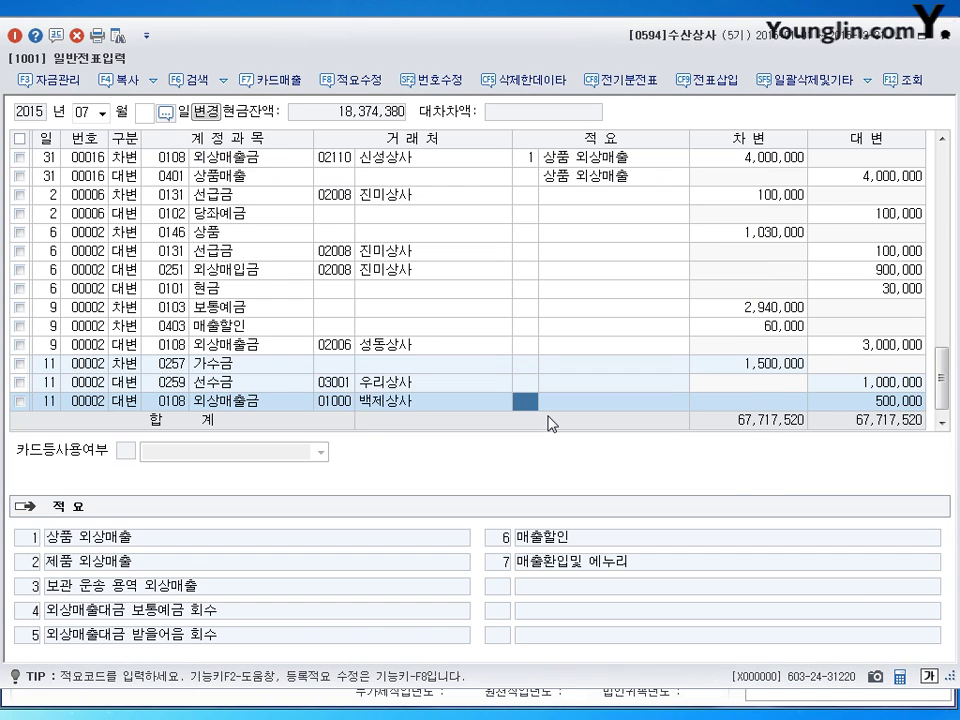
key(Return)
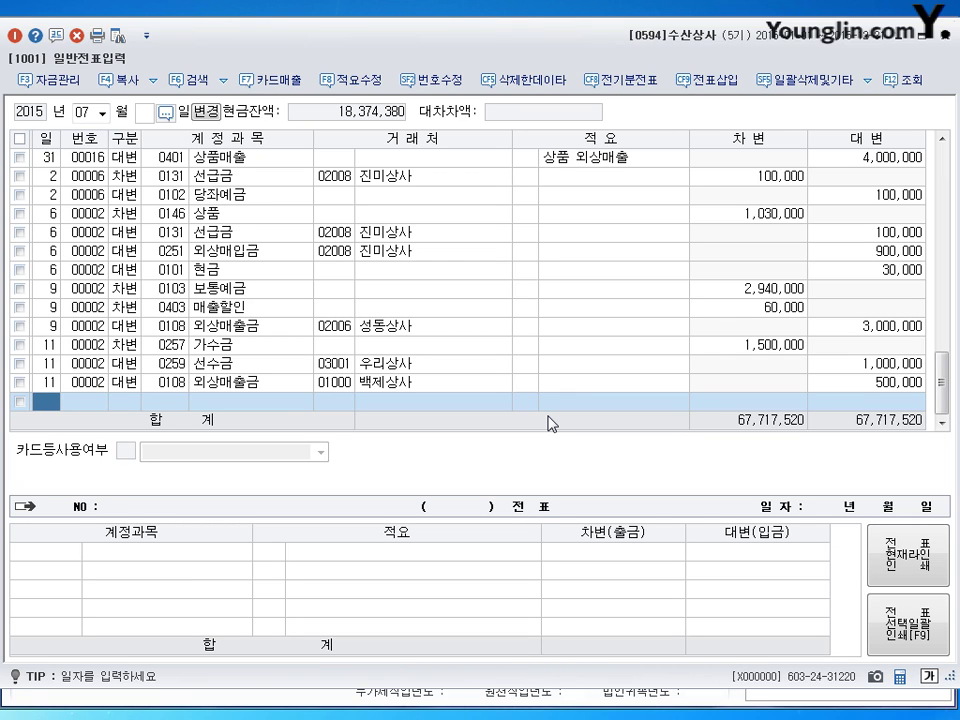
text(20)
key(Return)
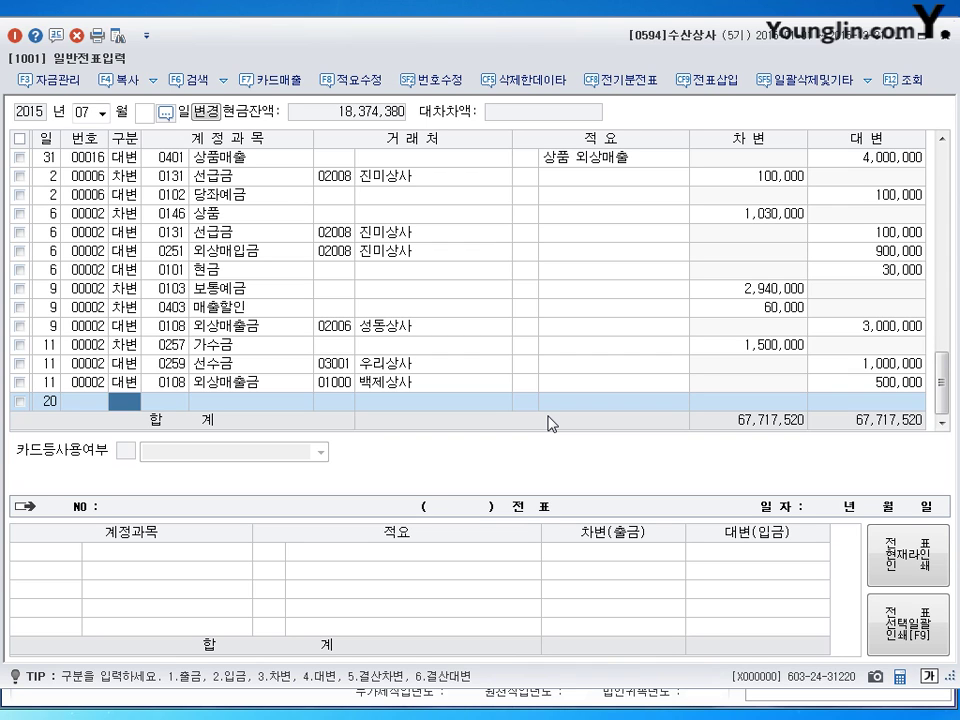
Step: Record a 600,000 cash withdrawal to 0338 인출금 and begin a July 25 line
text(1)
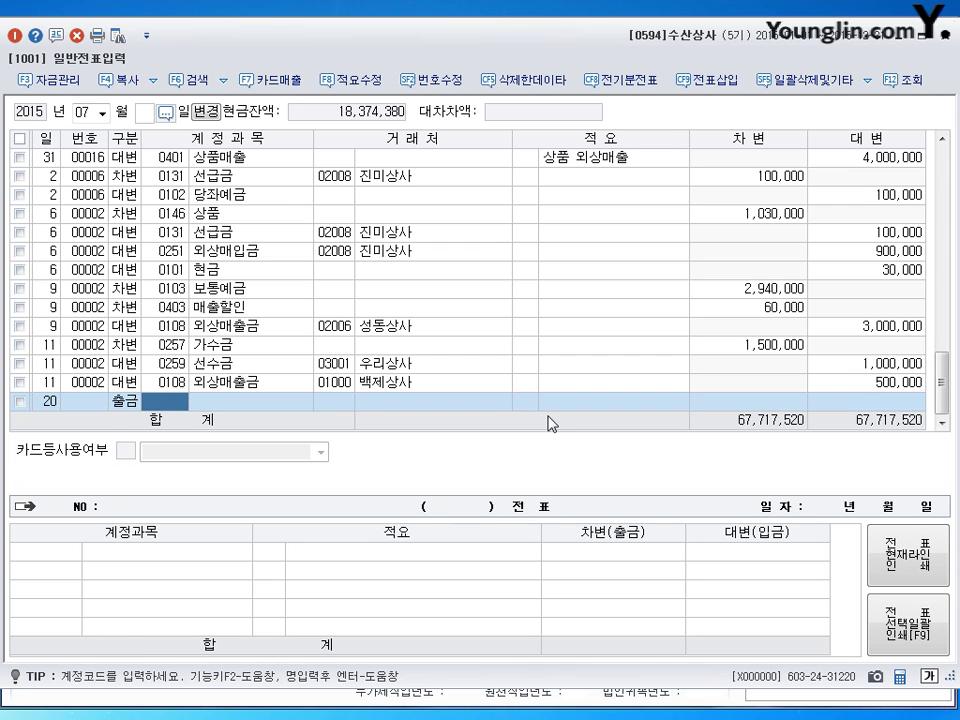
text(0338)
key(Return)
key(Return)
key(Return)
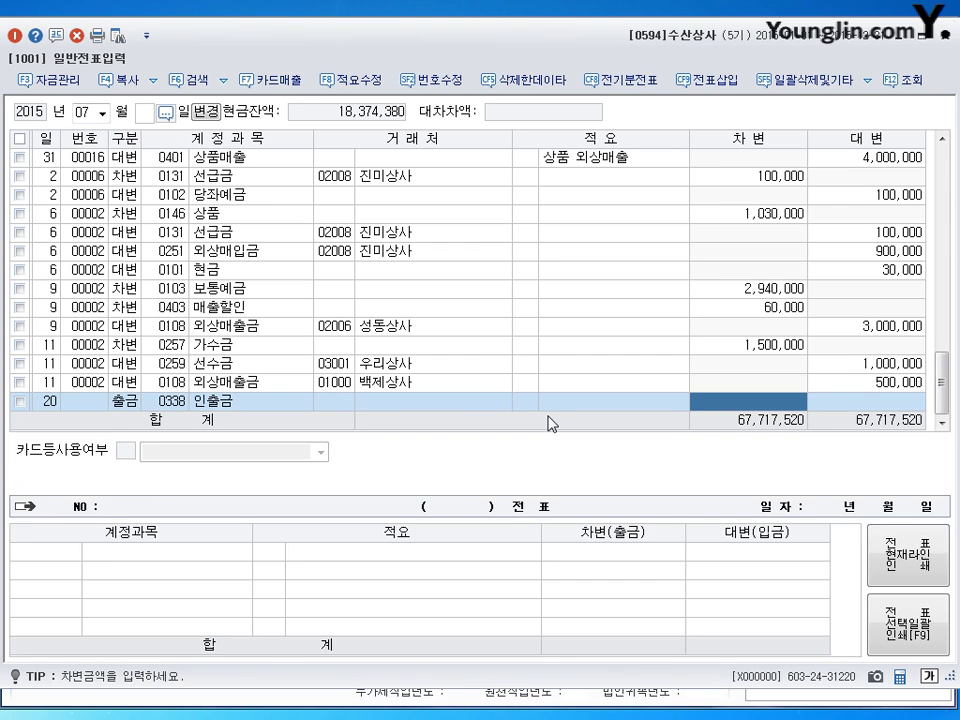
text(6000000)
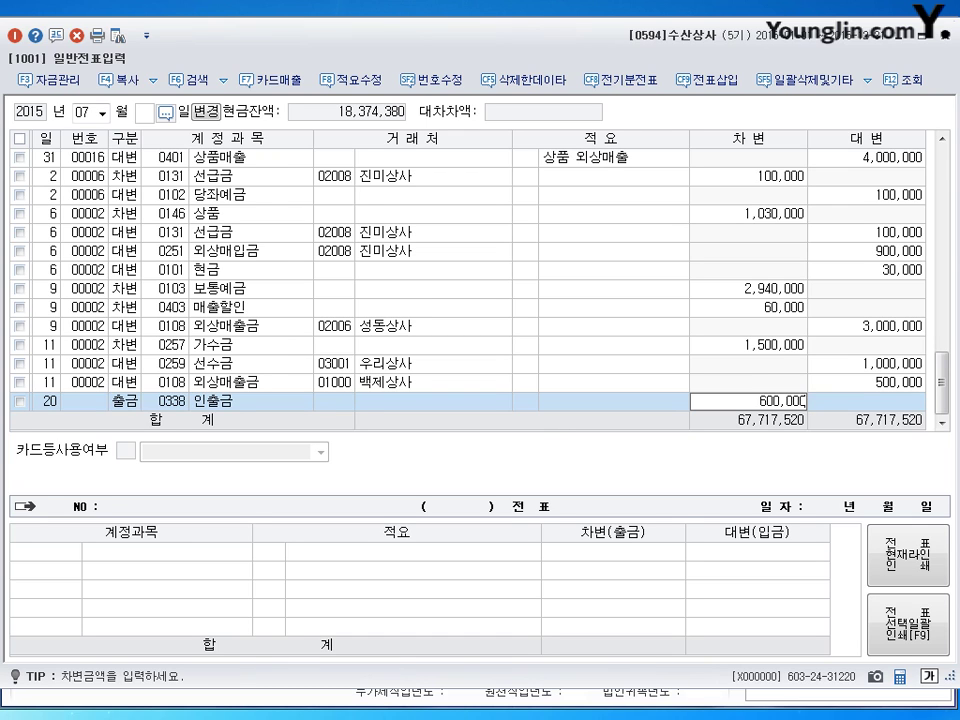
key(Return)
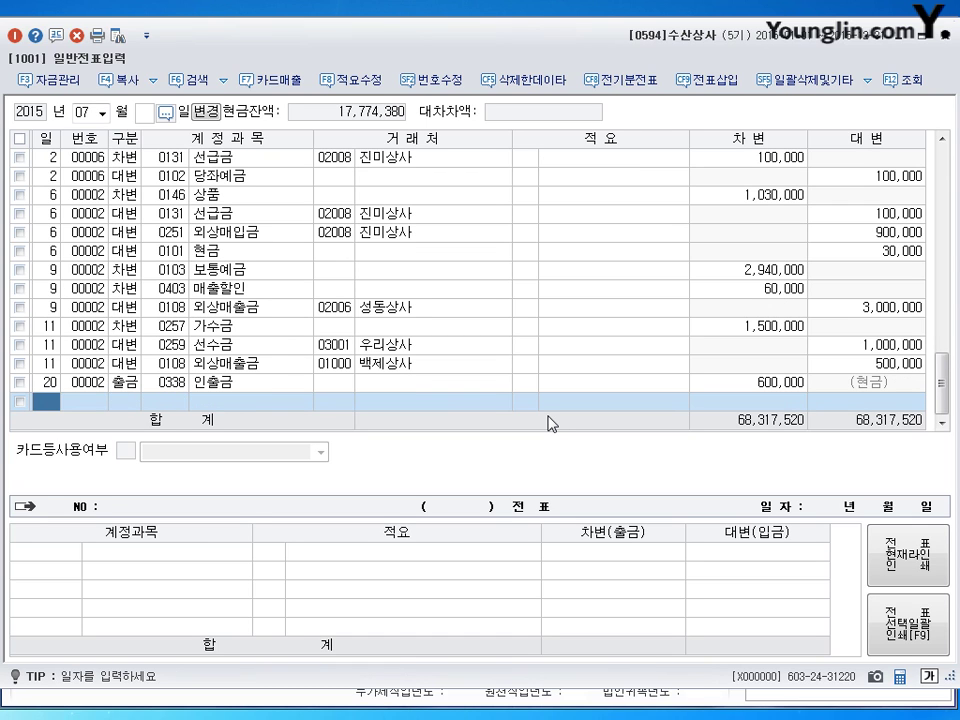
text(25)
key(Return)
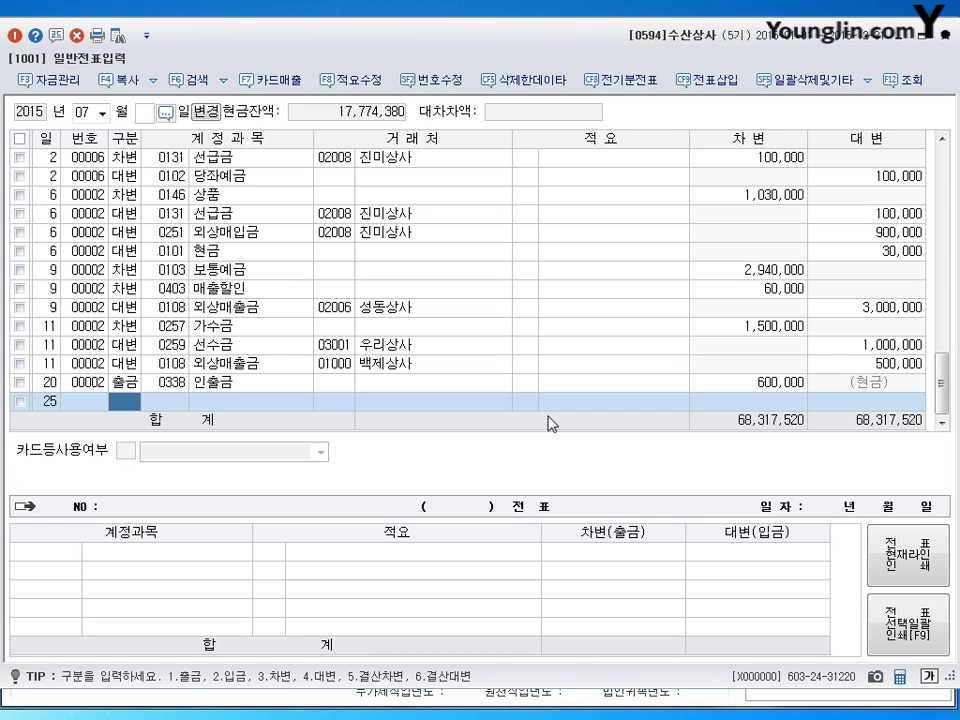
Step: Debit 0202 건물 for 6,000,000 on July 25
text(3)
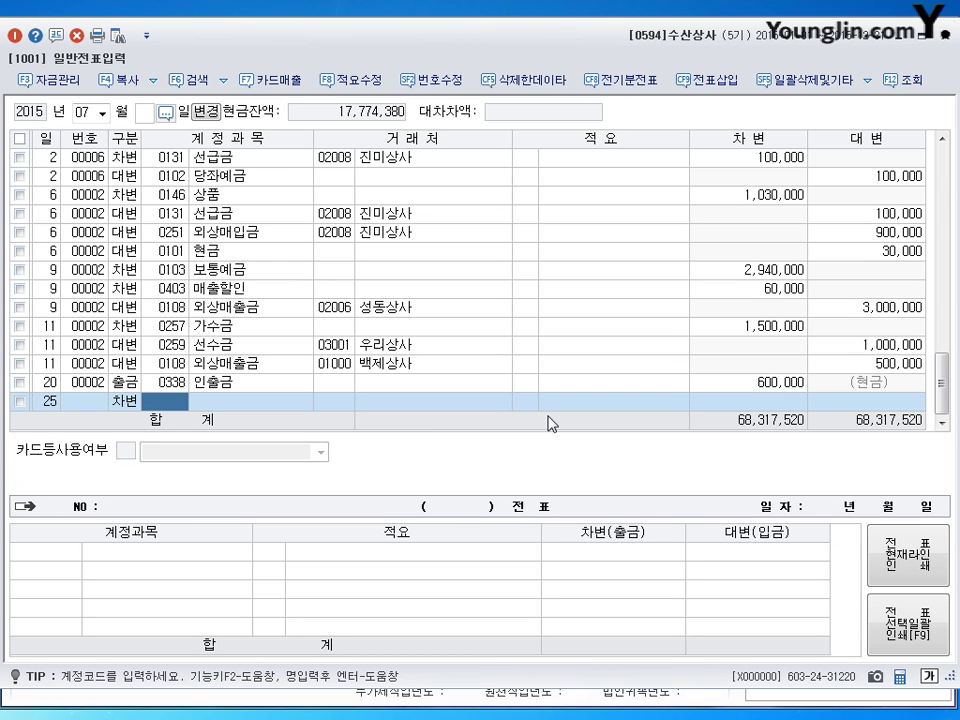
text(202)
key(Return)
key(Return)
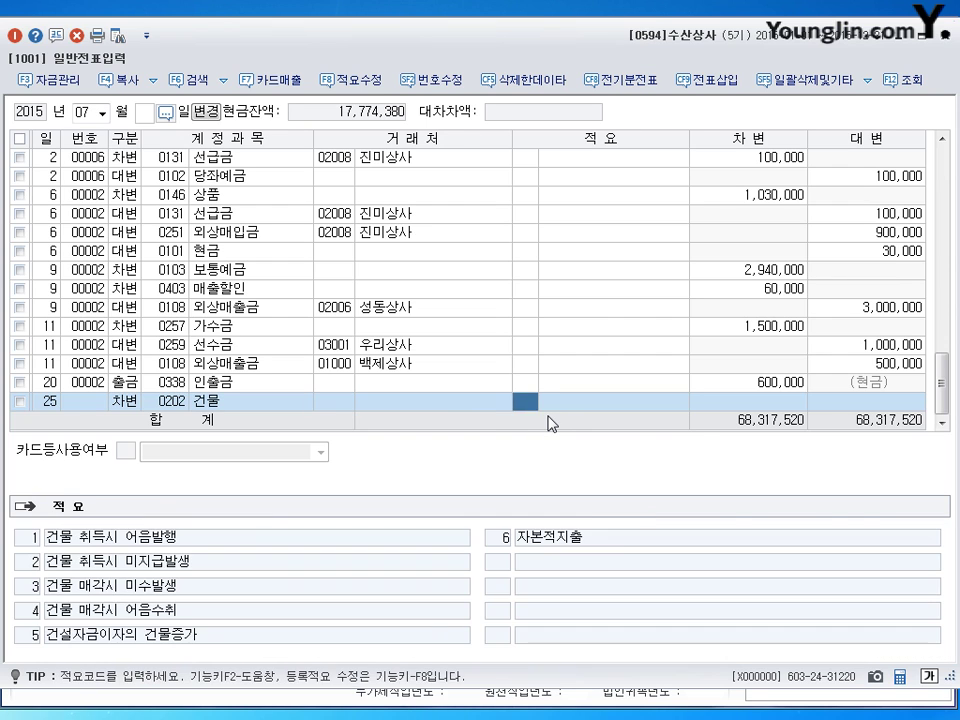
key(Return)
text(6000000)
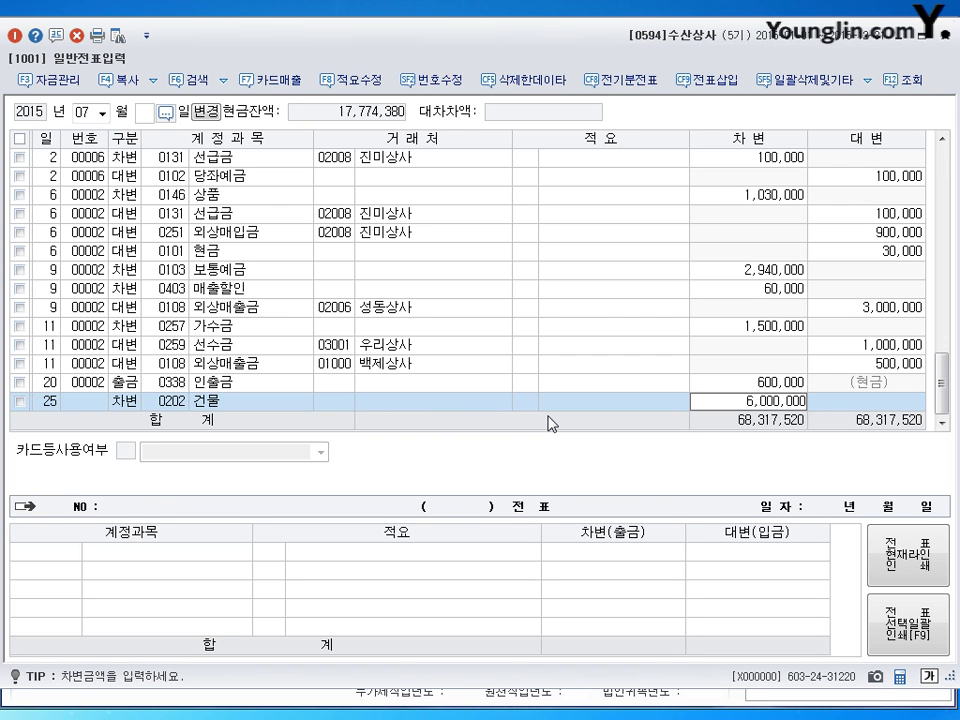
key(Return)
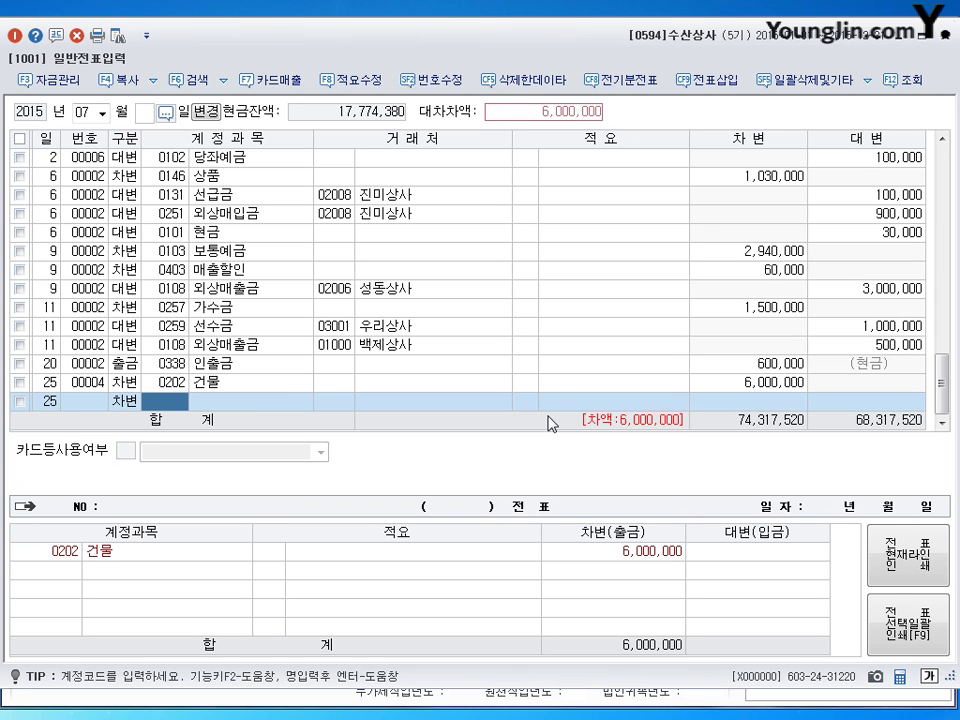
Step: Debit 0820 수선비 500,000 and balance the voucher with a 0101 현금 credit of 6,500,000
text(820)
key(Return)
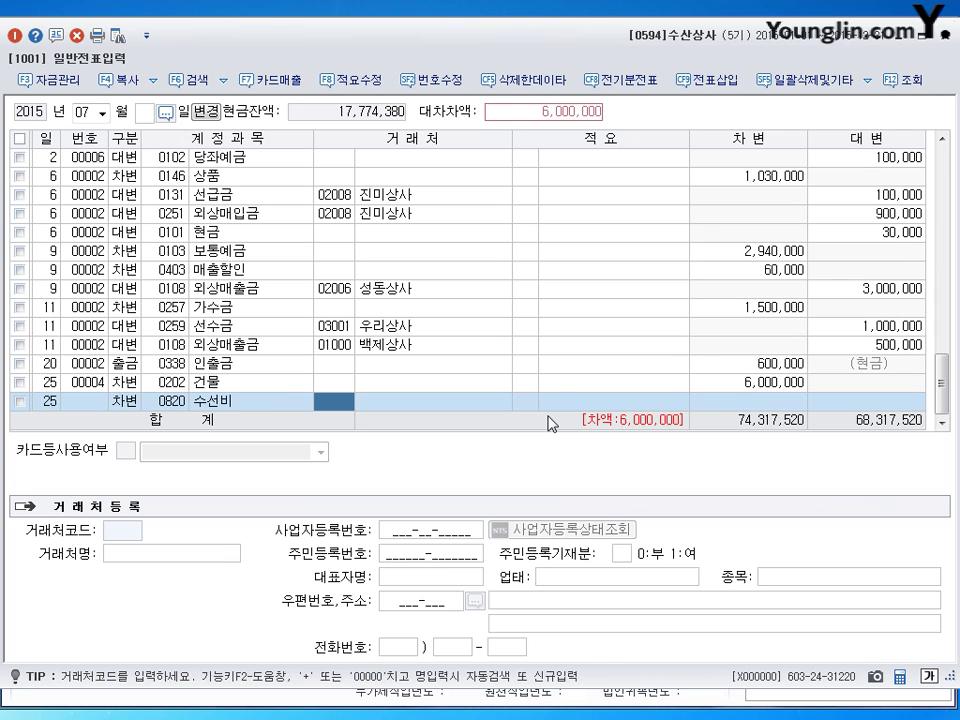
key(Return)
key(Return)
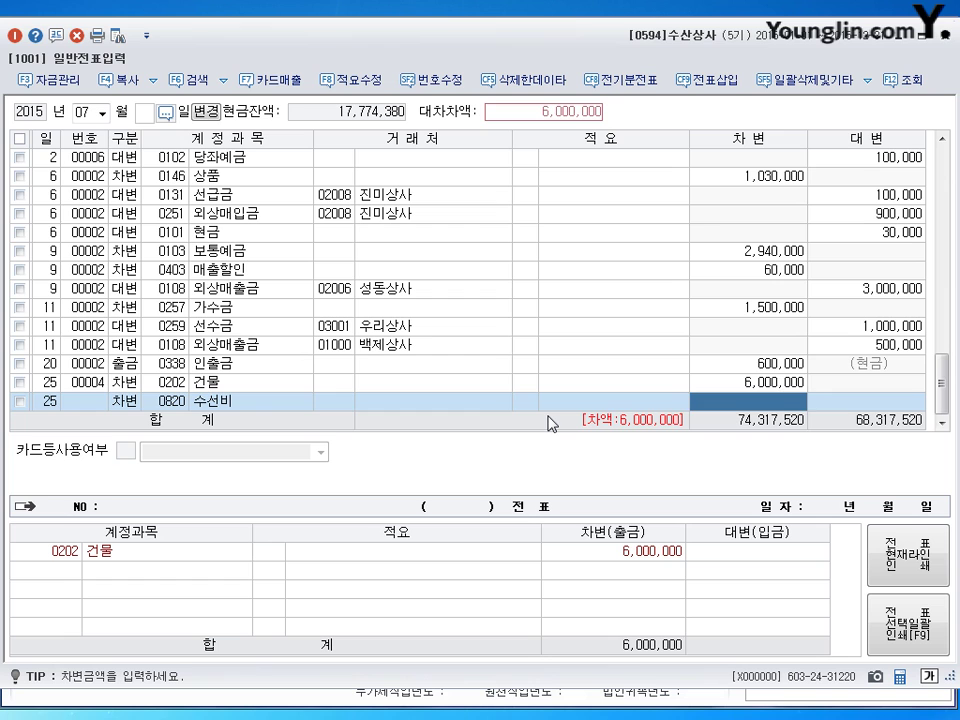
text(500+)
key(Return)
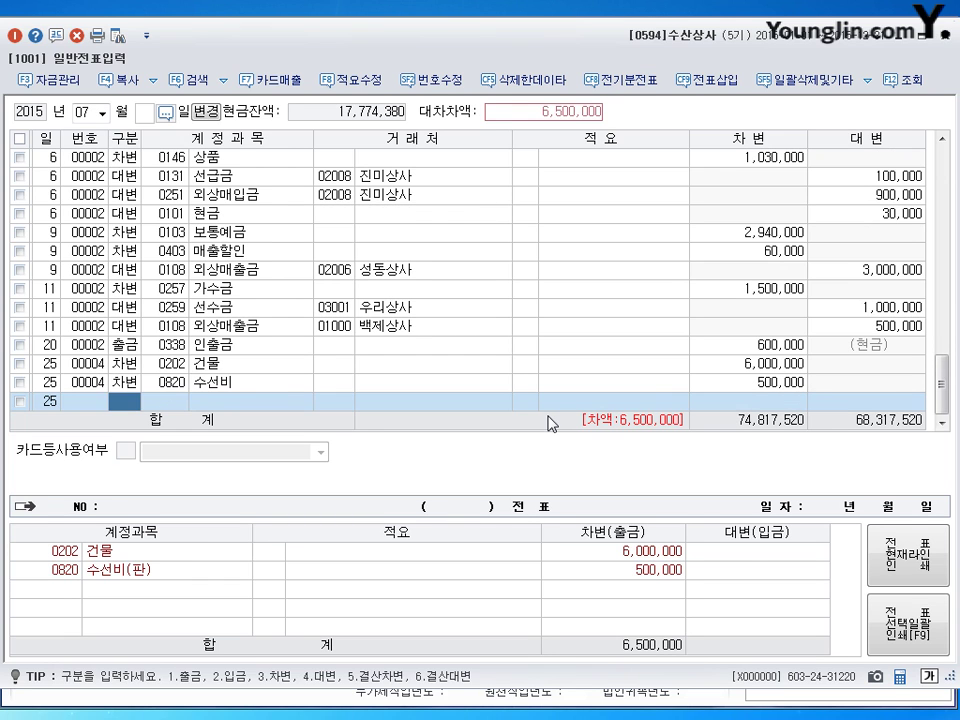
text(4)
key(Return)
text(101)
key(Return)
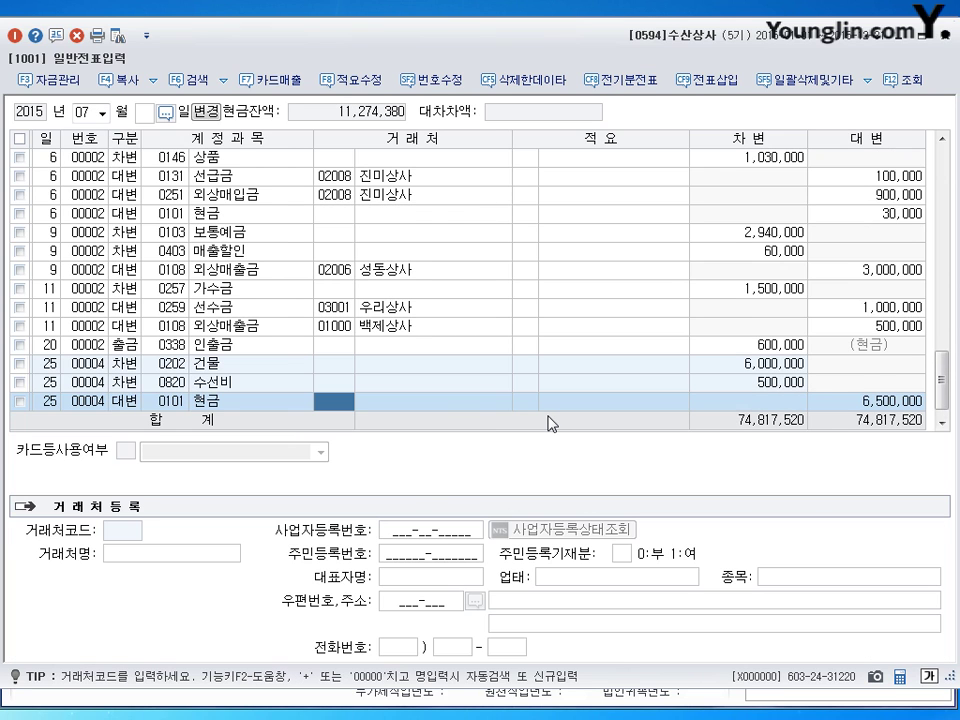
key(Return)
key(Return)
key(Return)
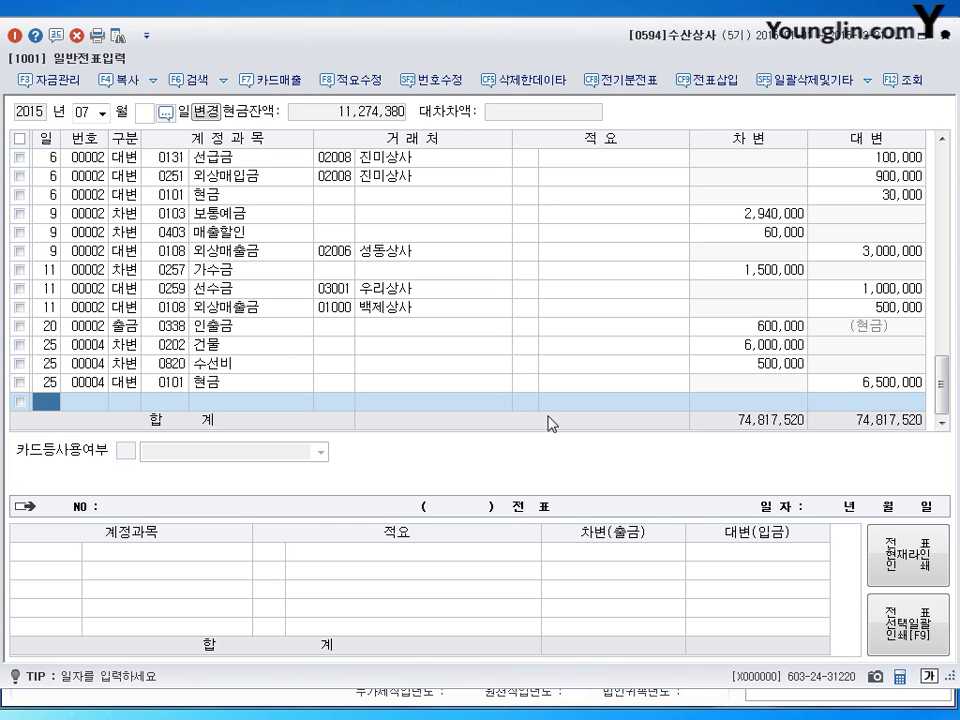
Step: Record July 30 광고선전비 (0833) 1,000,000 debited against 0103 보통예금
text(30)
key(Return)
text(3)
key(Return)
text(0833)
key(Return)
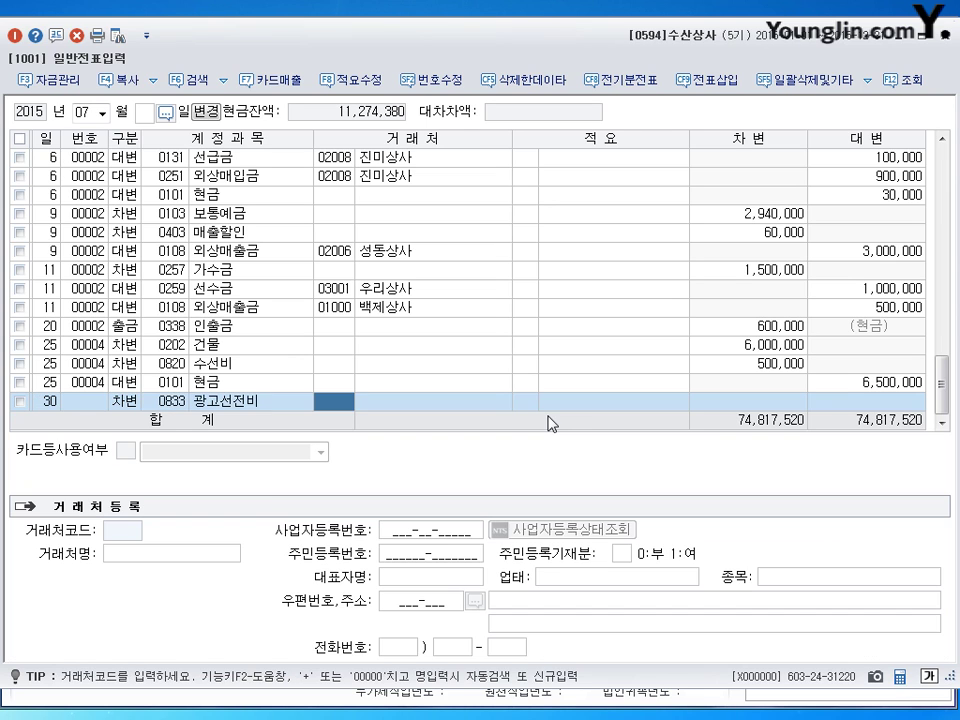
key(Return)
key(Return)
text(1000000)
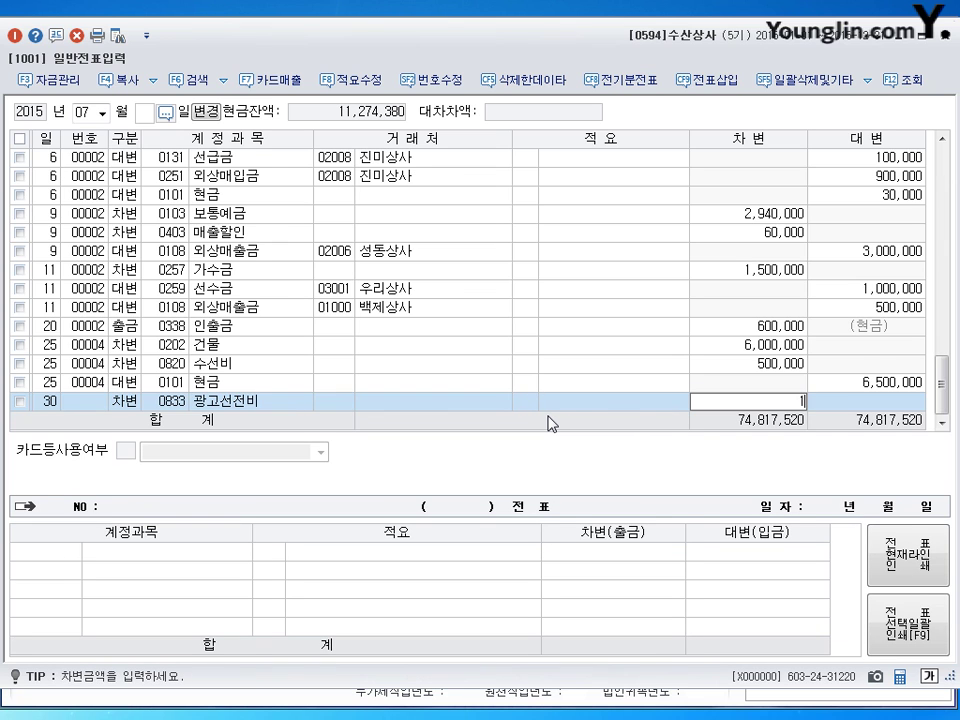
key(Return)
text(4)
key(Return)
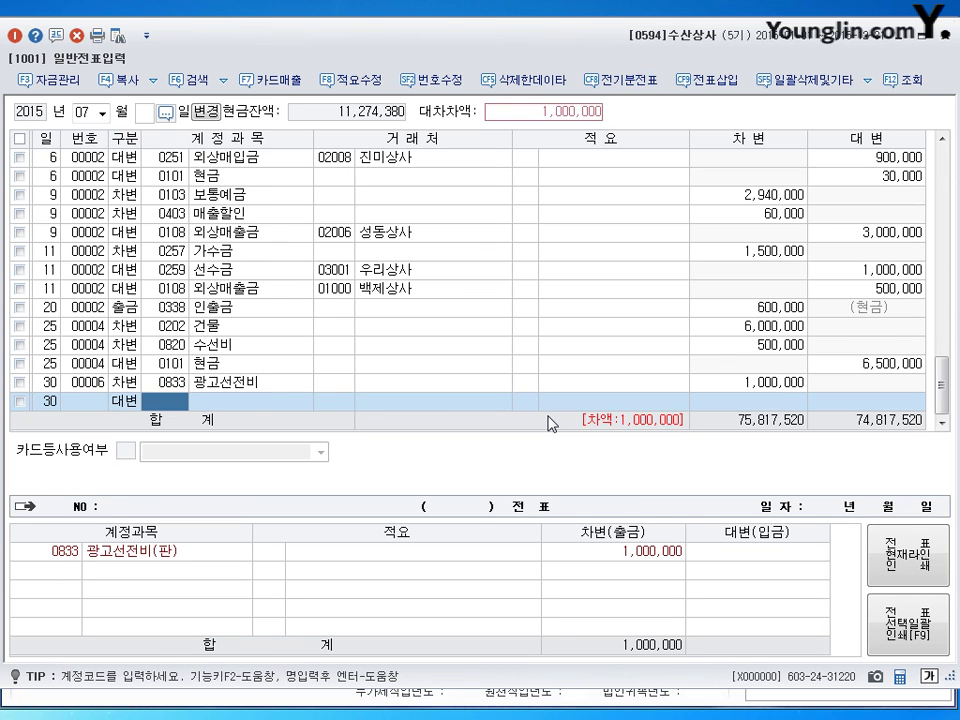
text(0103)
key(Return)
key(Return)
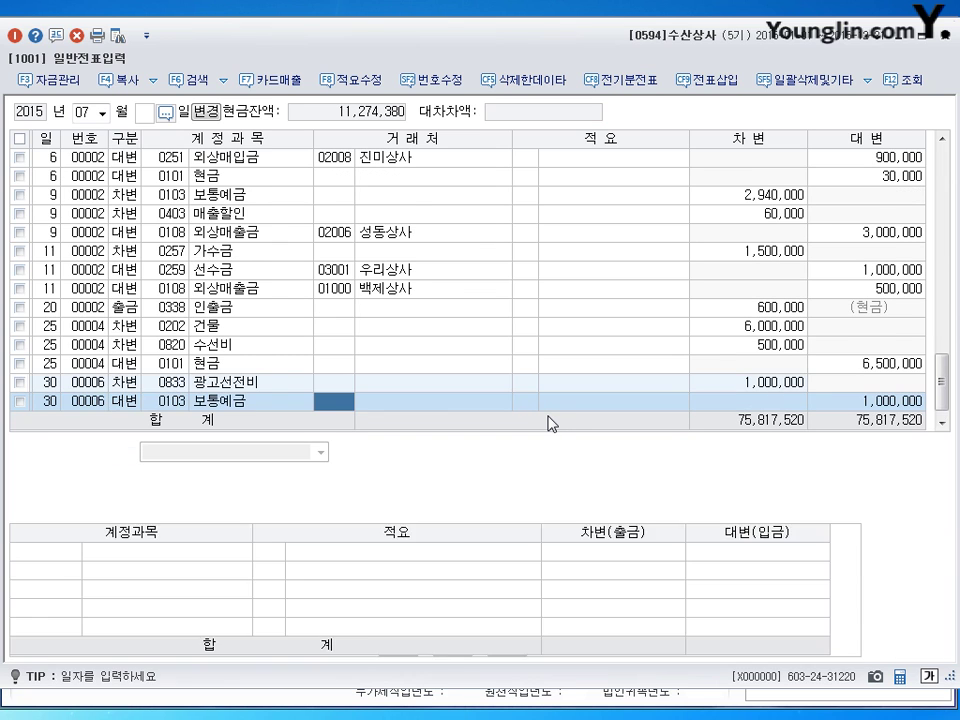
key(Return)
key(Return)
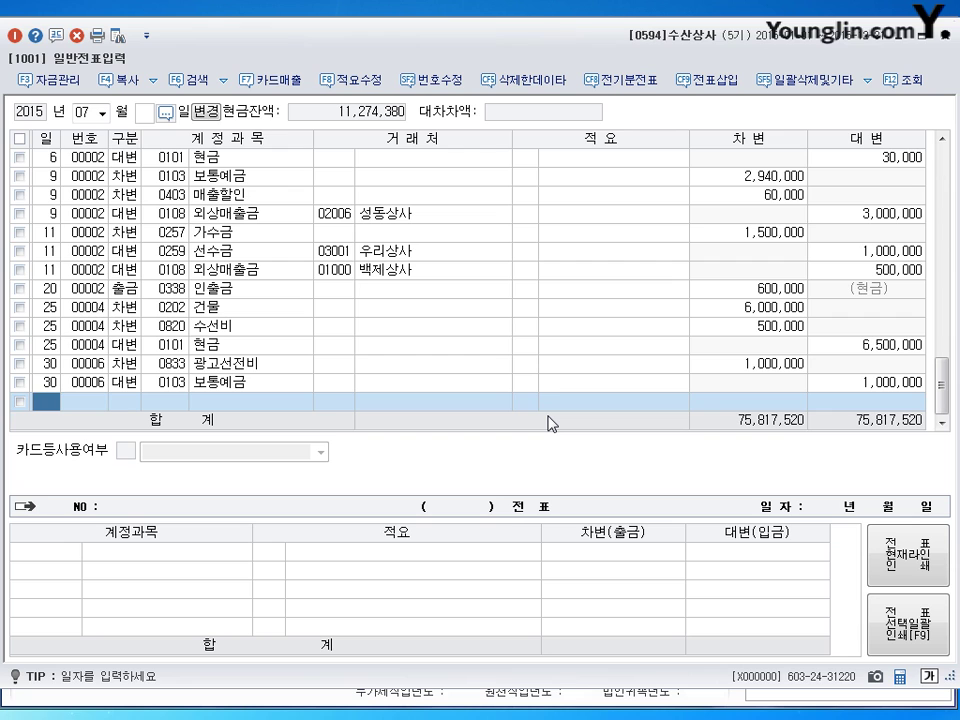
Step: Switch the journal to month 08 and enter day 1 for a new voucher
key(shift+Tab)
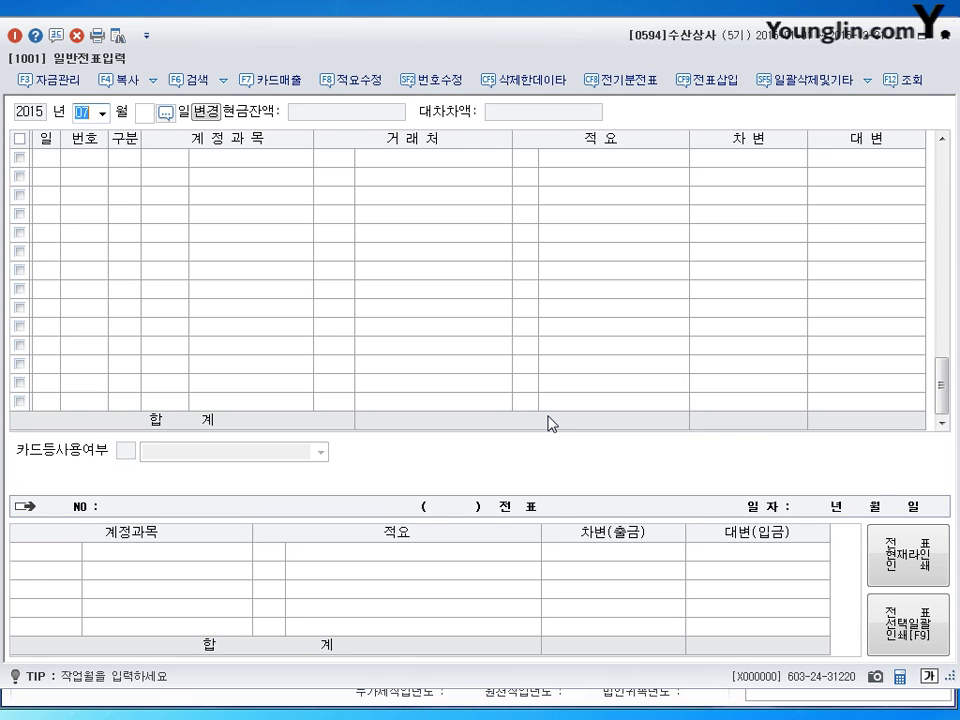
text(08)
key(Return)
key(Return)
text(1)
key(Return)
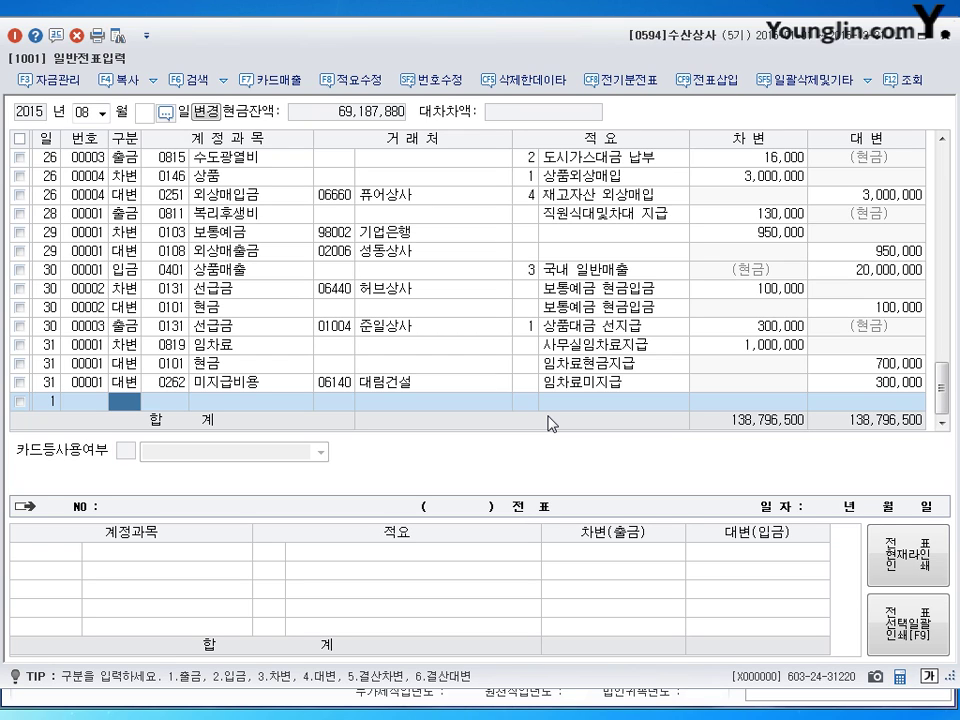
Step: Debit 0209 감가상각누계액 for 3,200,000
text(3)
key(Return)
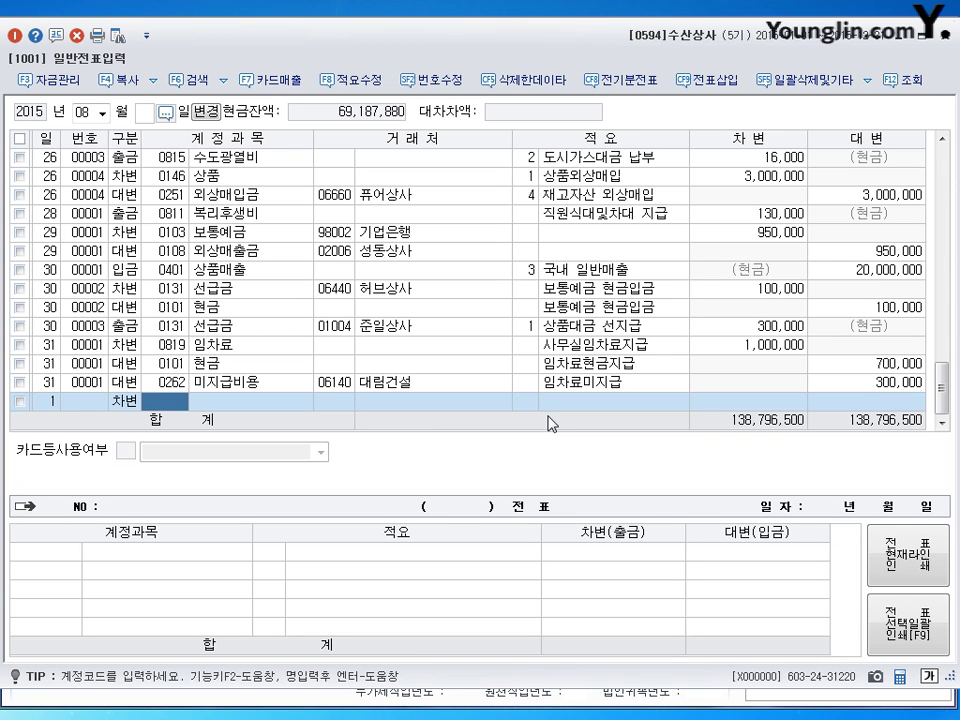
text(209)
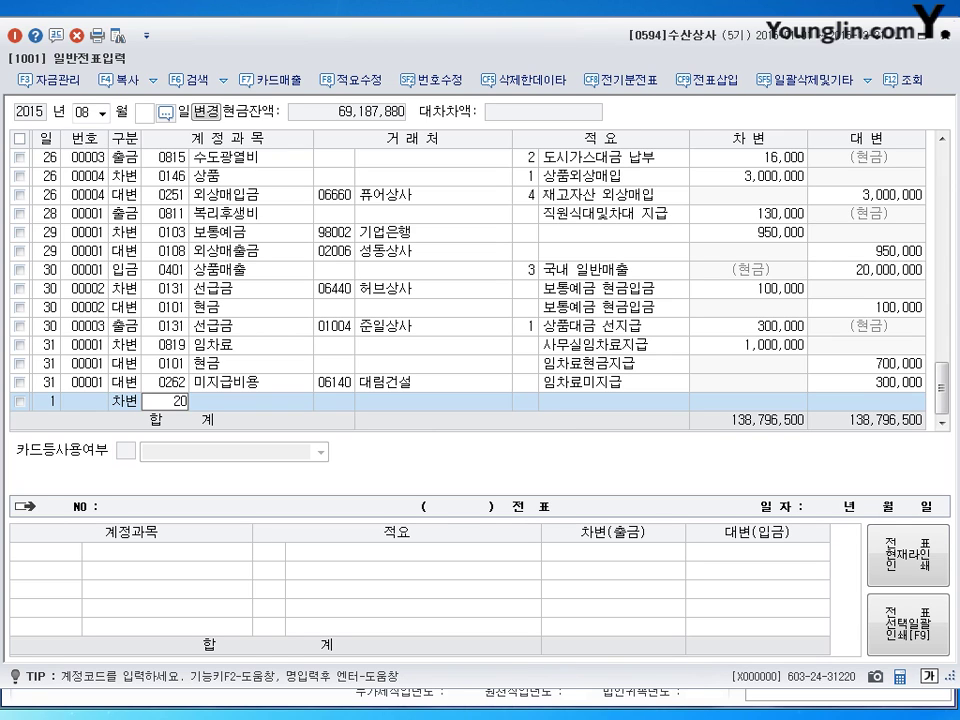
key(Return)
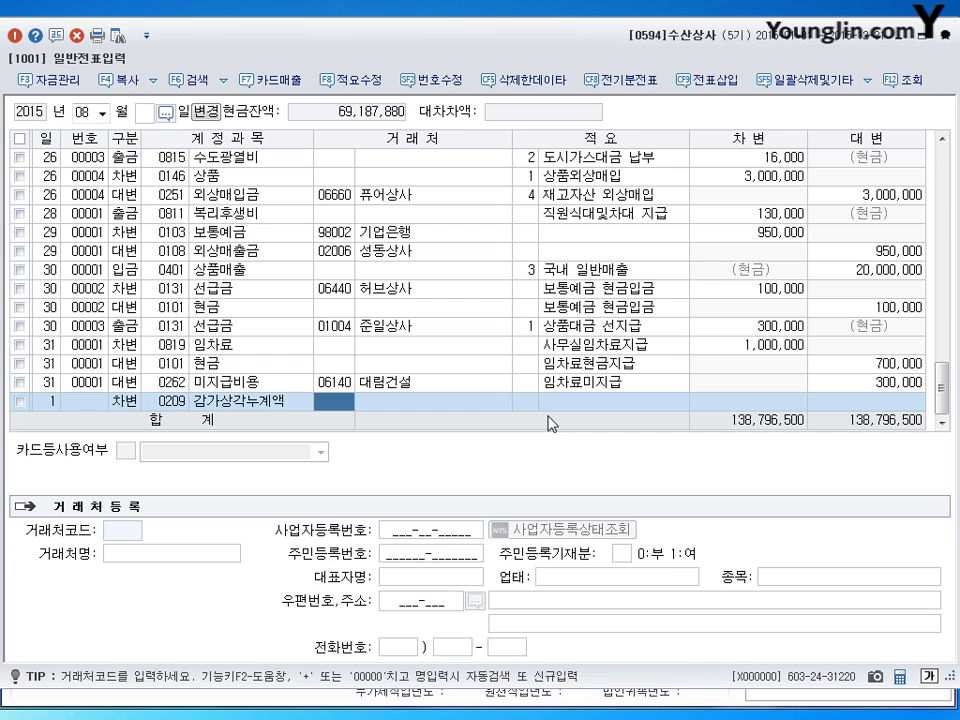
key(Left)
key(Return)
key(Return)
key(Return)
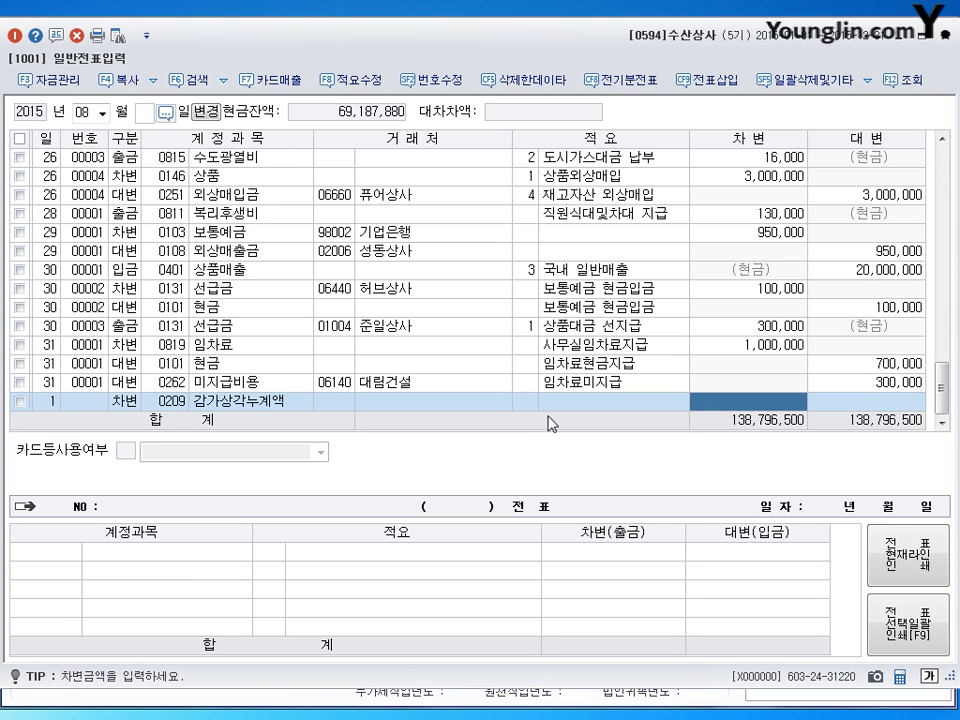
text(3200000)
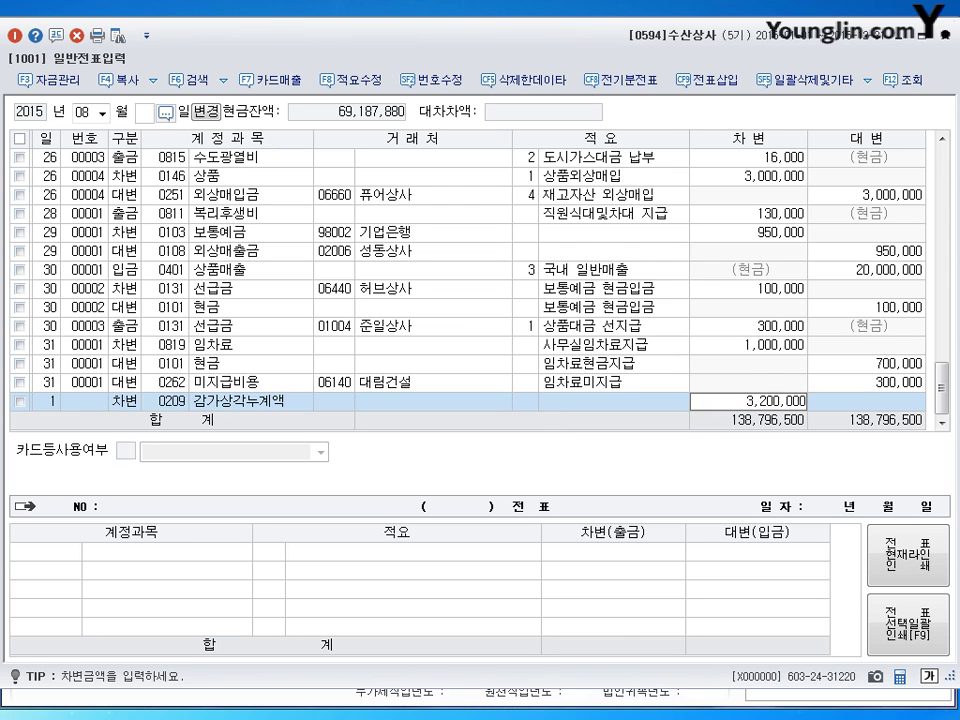
key(Return)
Step: Debit 0120 미수금 3,000,000 with trading partner 신진자동차상사
text(3)
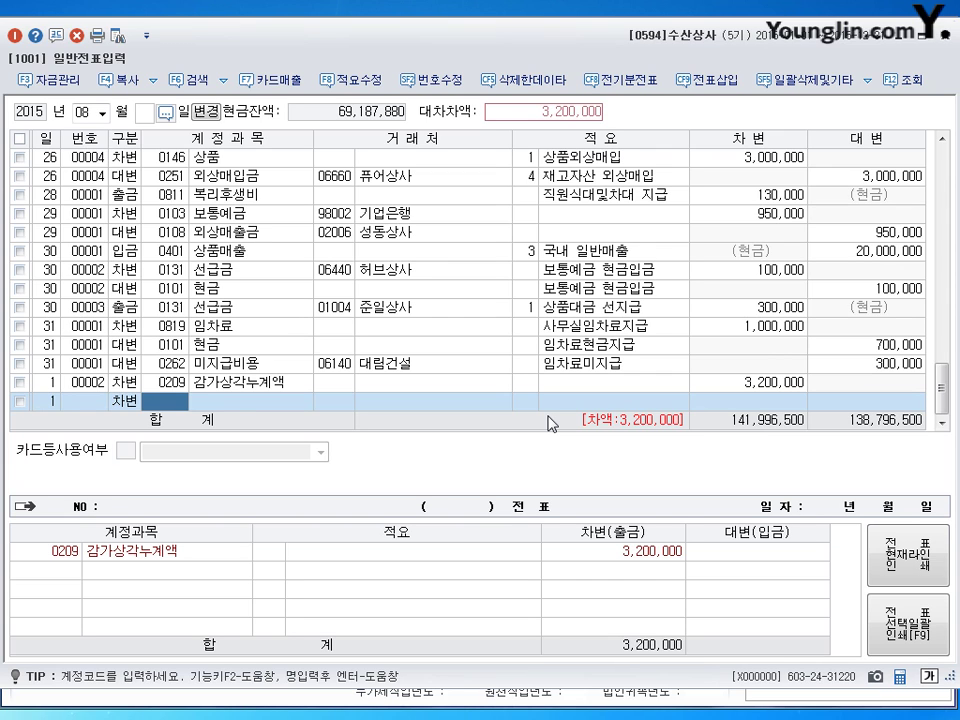
text(120)
key(Return)
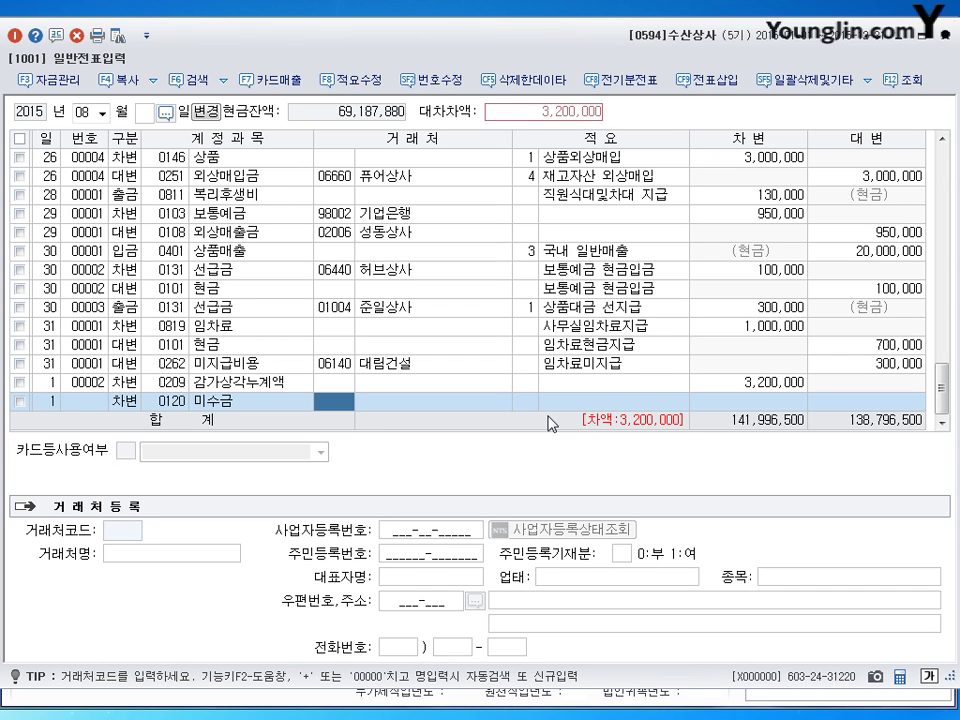
text(신진)
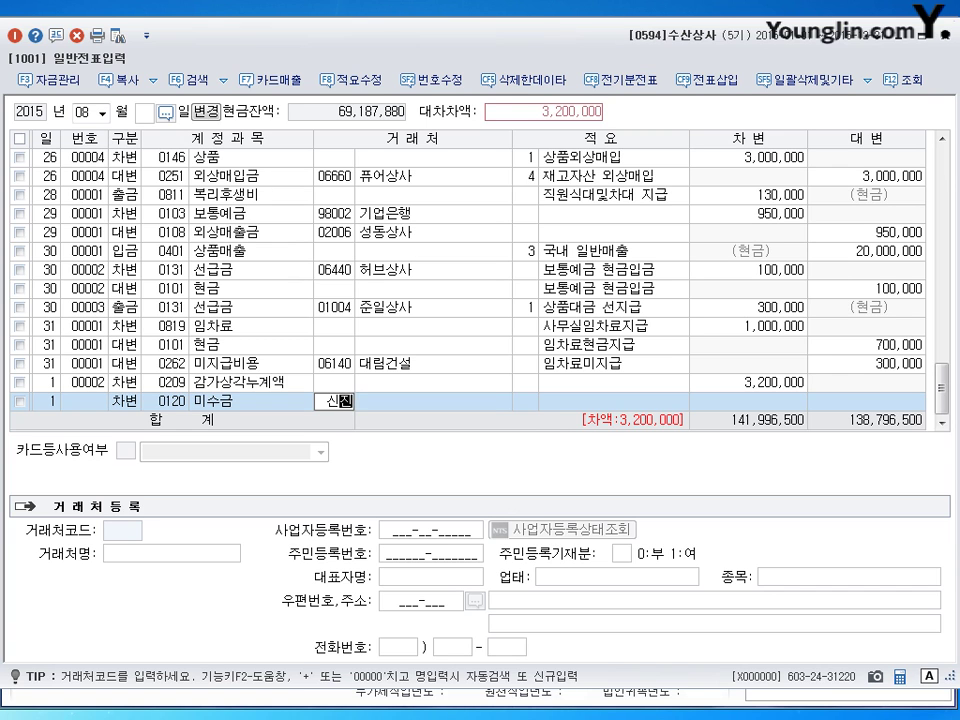
key(Return)
key(Return)
key(Return)
key(Return)
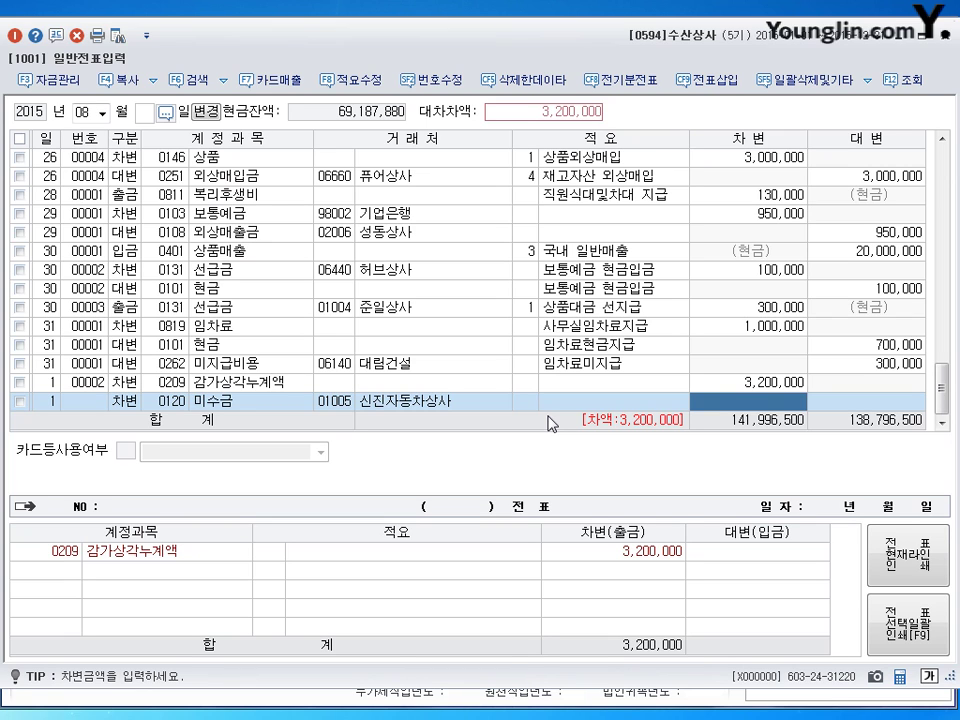
text(3000000)
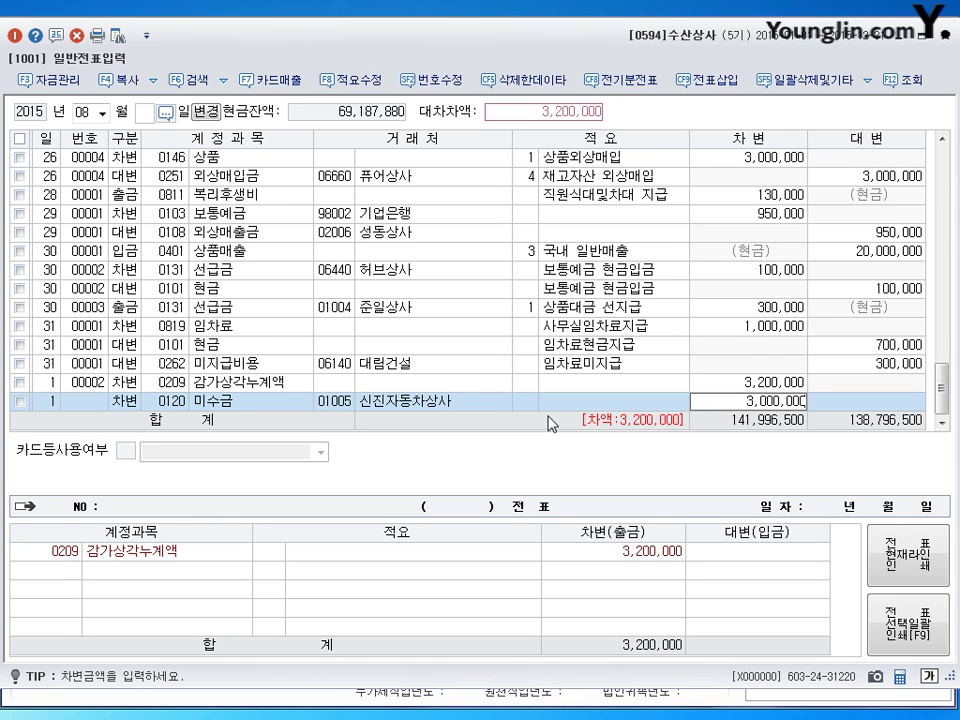
key(Return)
Step: Debit 0970 유형자산처분손실 800,000 and credit 0208 차량운반구 7,000,000
text(3)
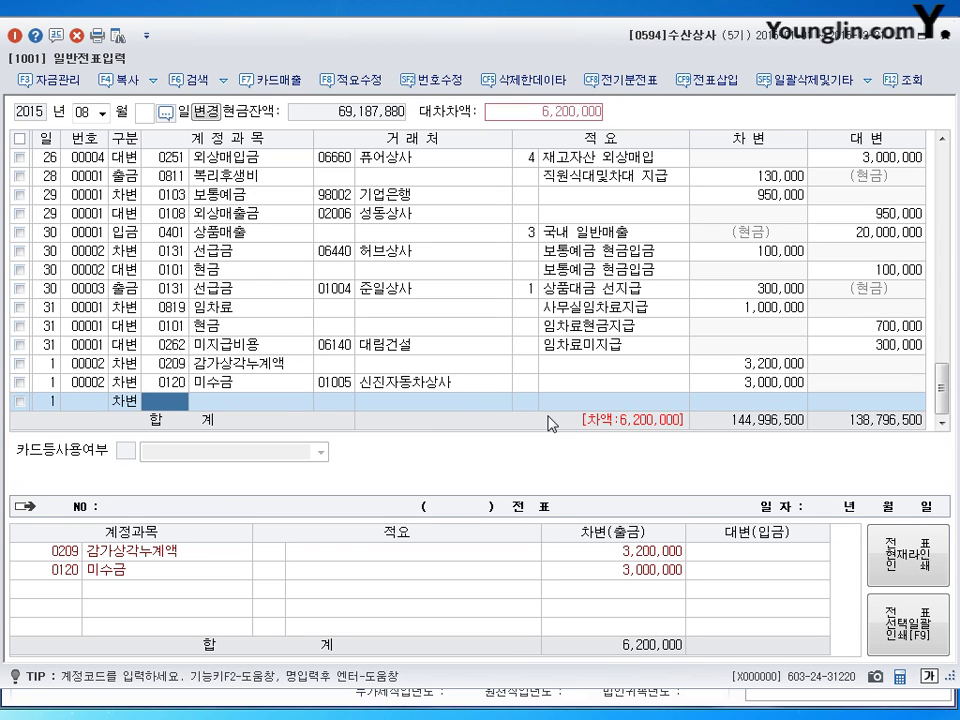
text(0970)
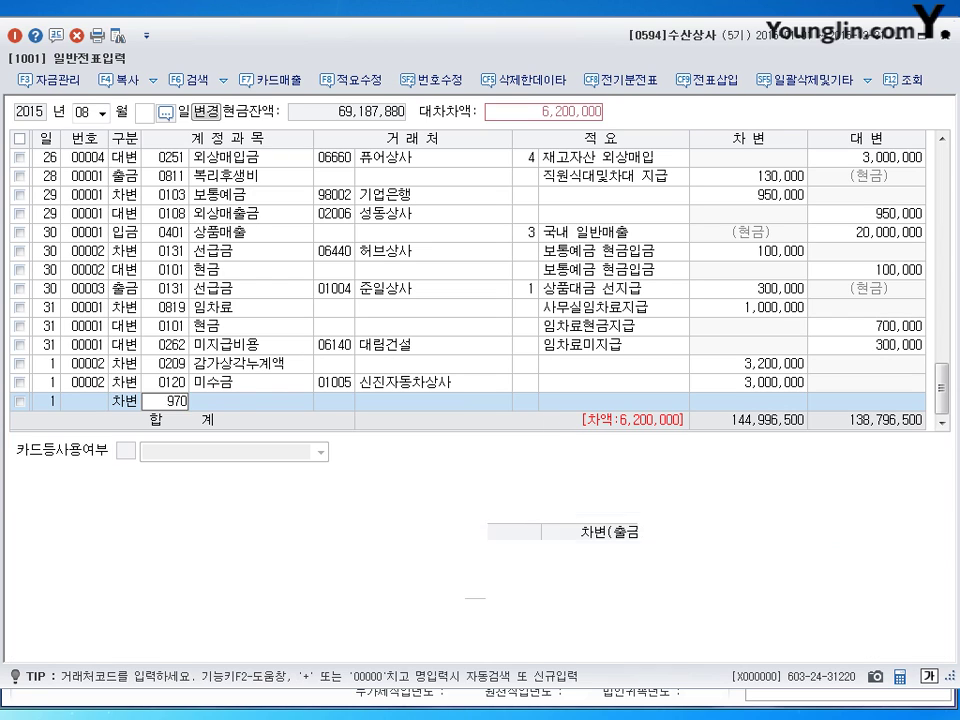
key(Return)
key(Return)
key(Return)
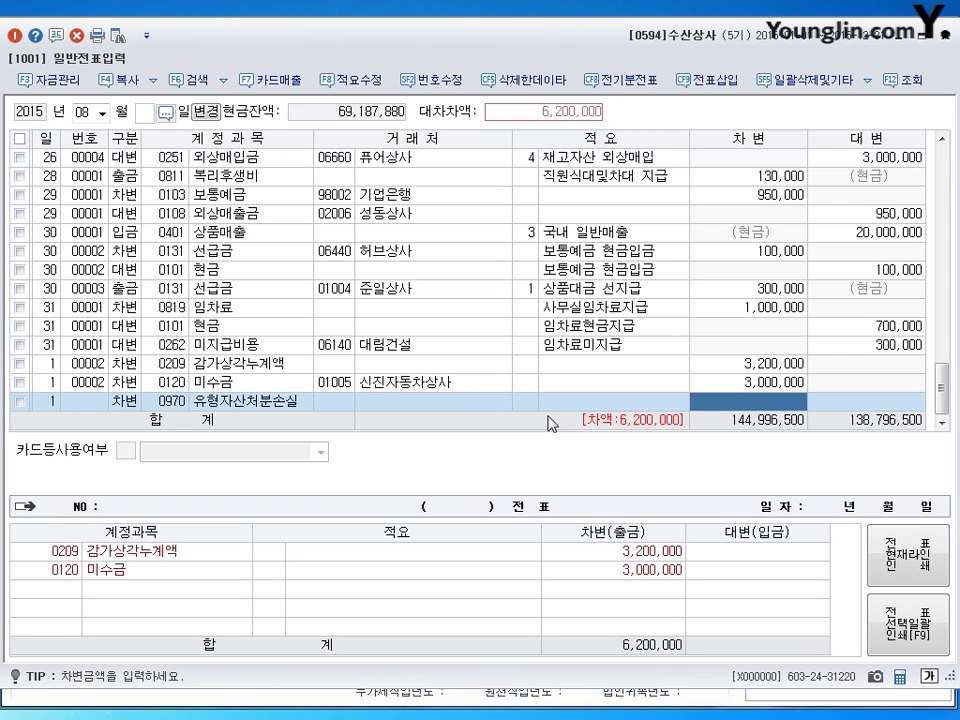
text(8000000)
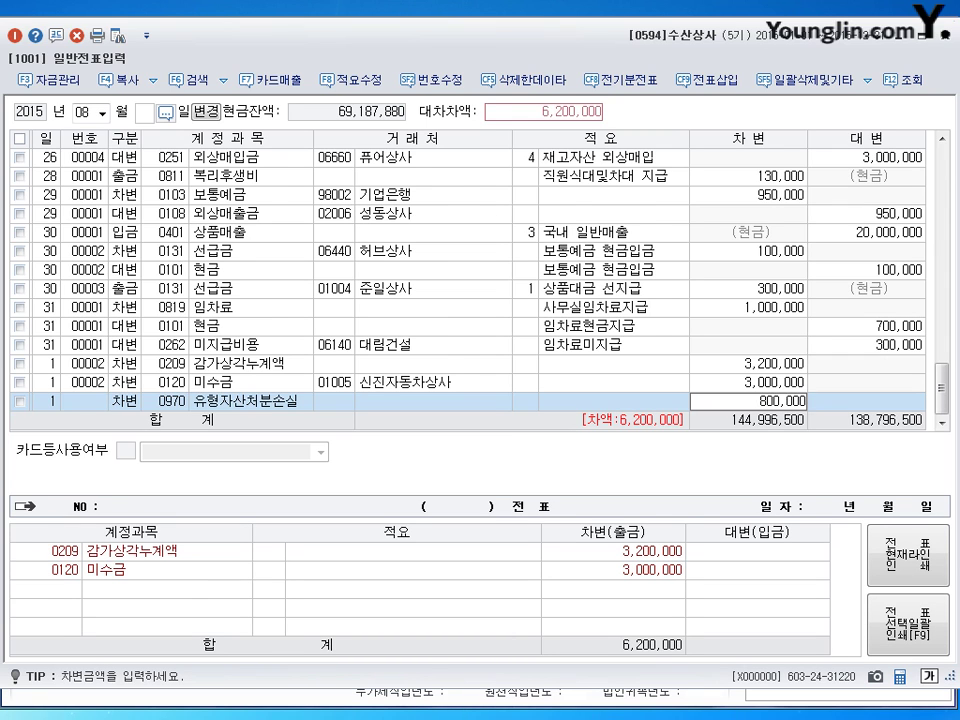
key(Return)
text(4)
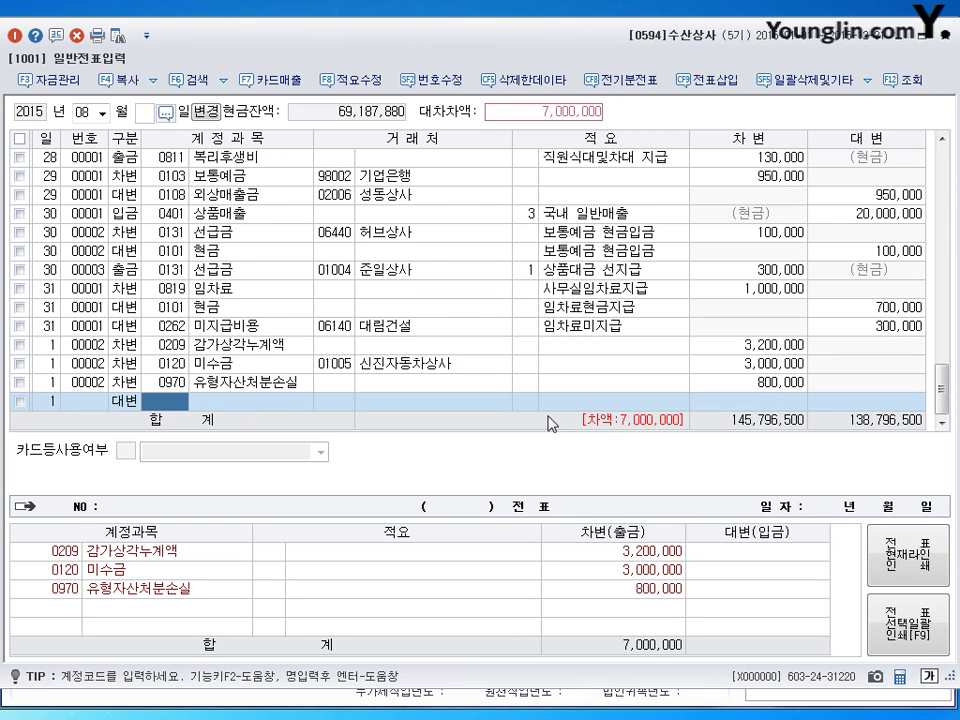
text(208)
key(Return)
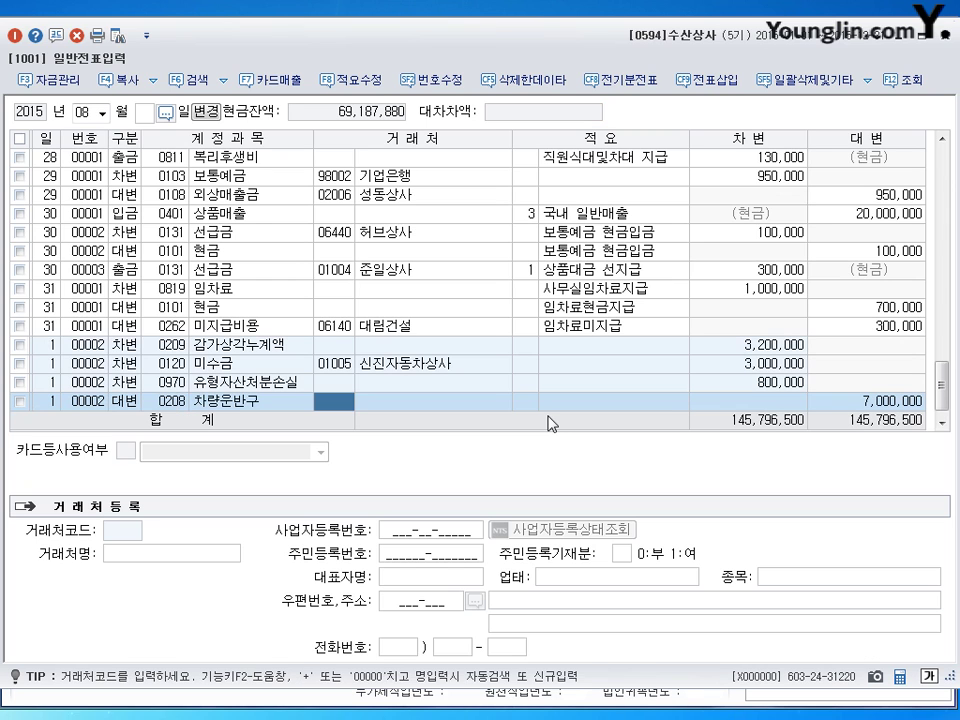
key(Return)
key(Return)
key(Return)
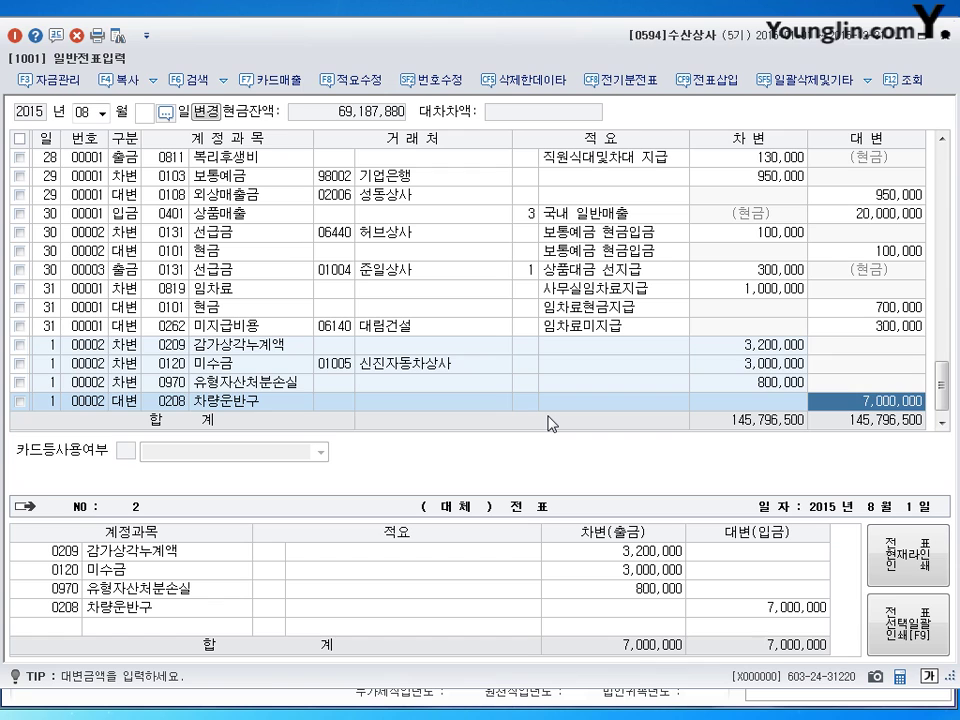
key(Return)
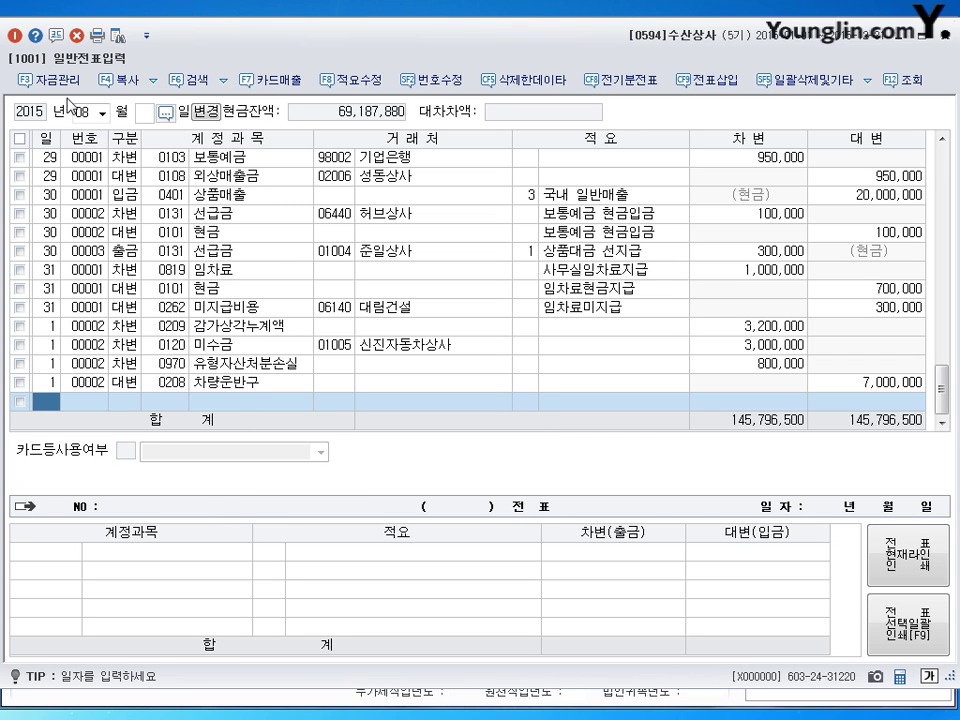
Step: Switch to December and open the existing December 12 voucher for editing
text(12)
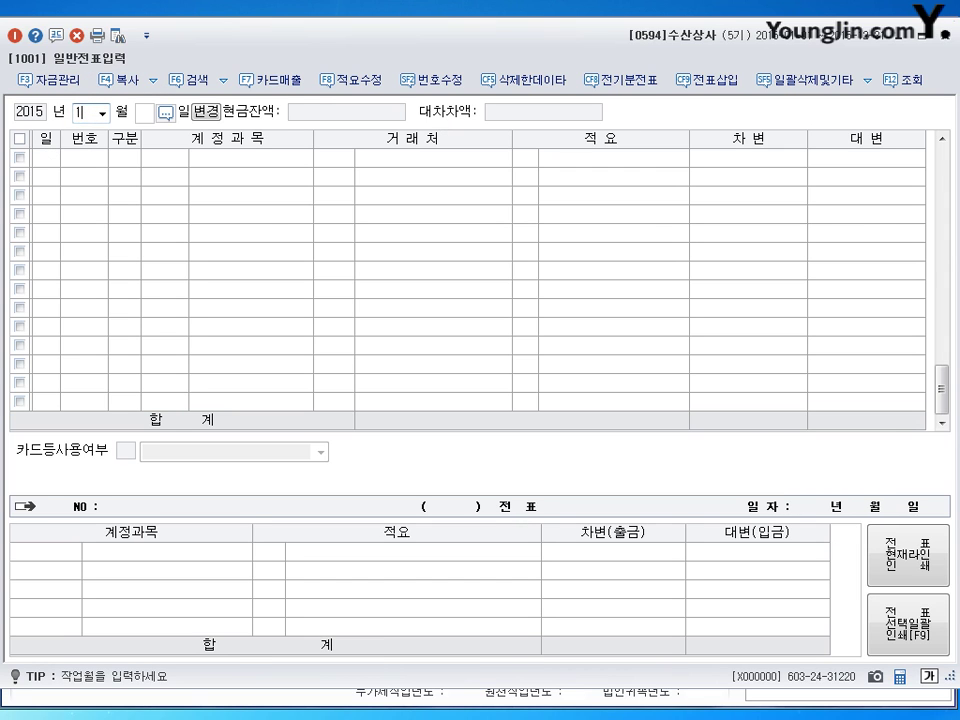
key(Return)
text(12)
key(Return)
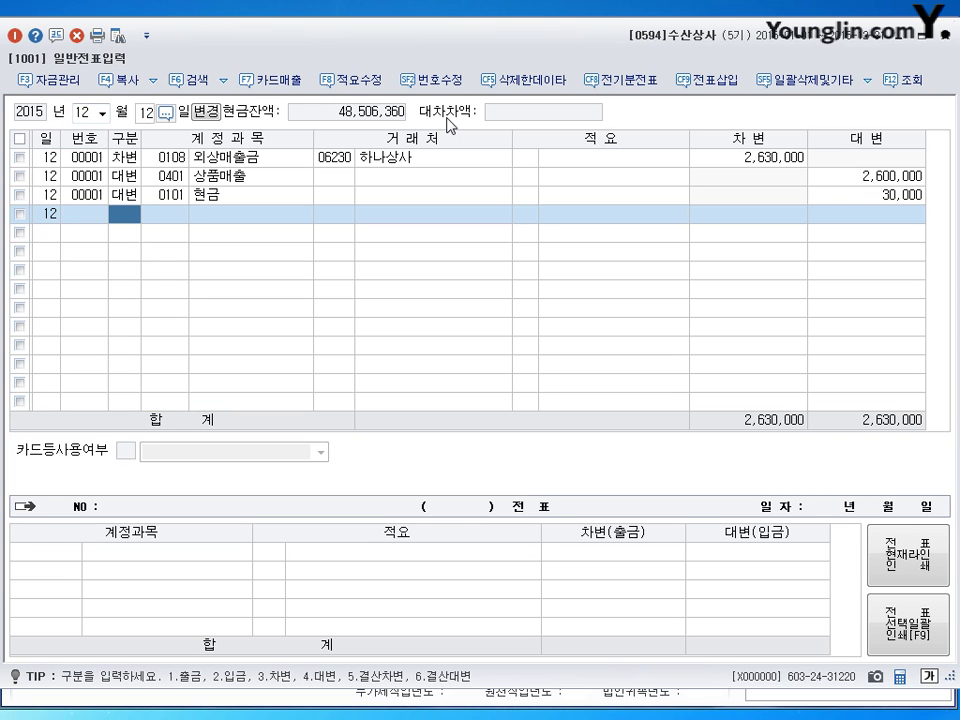
key(Up)
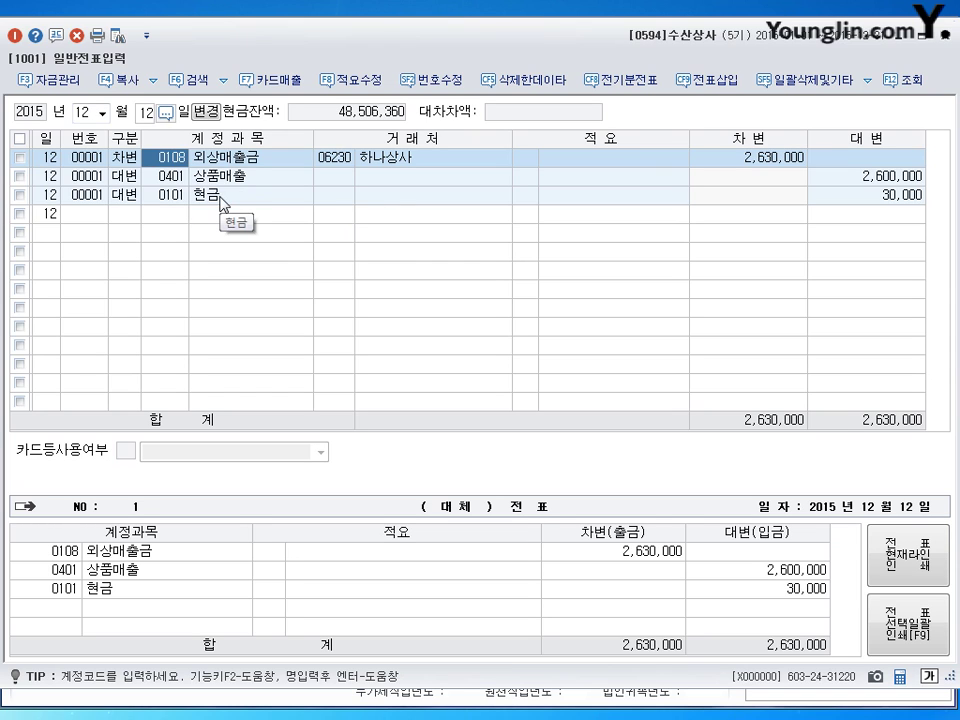
Step: Correct the 외상매출금 debit to 2,600,000 and check the 상품매출 and 현금 credit amounts
click(760, 160)
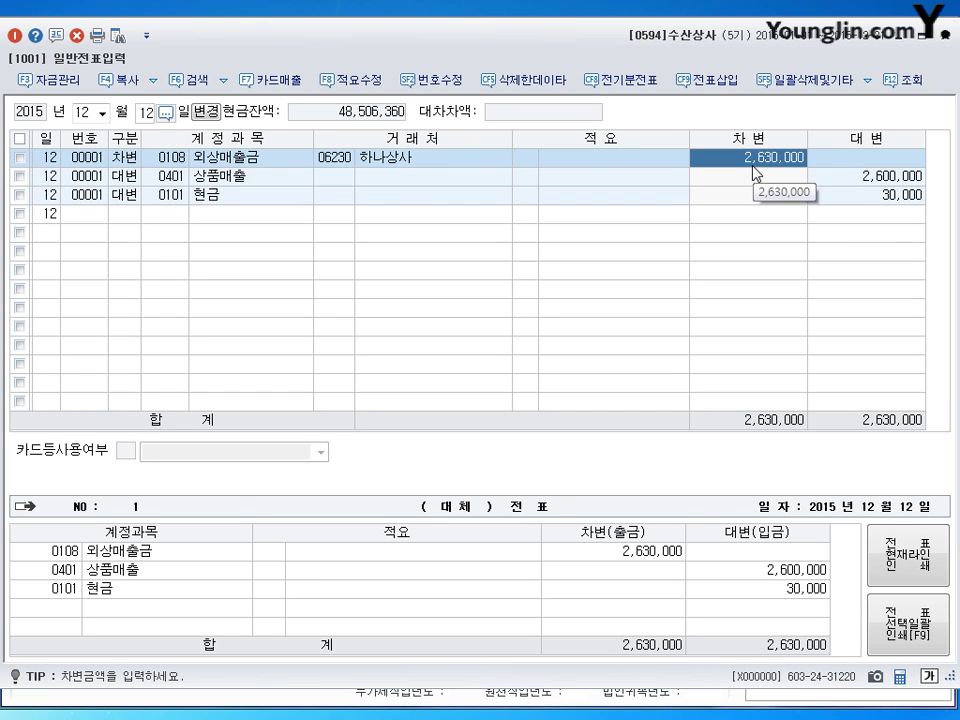
text(260000)
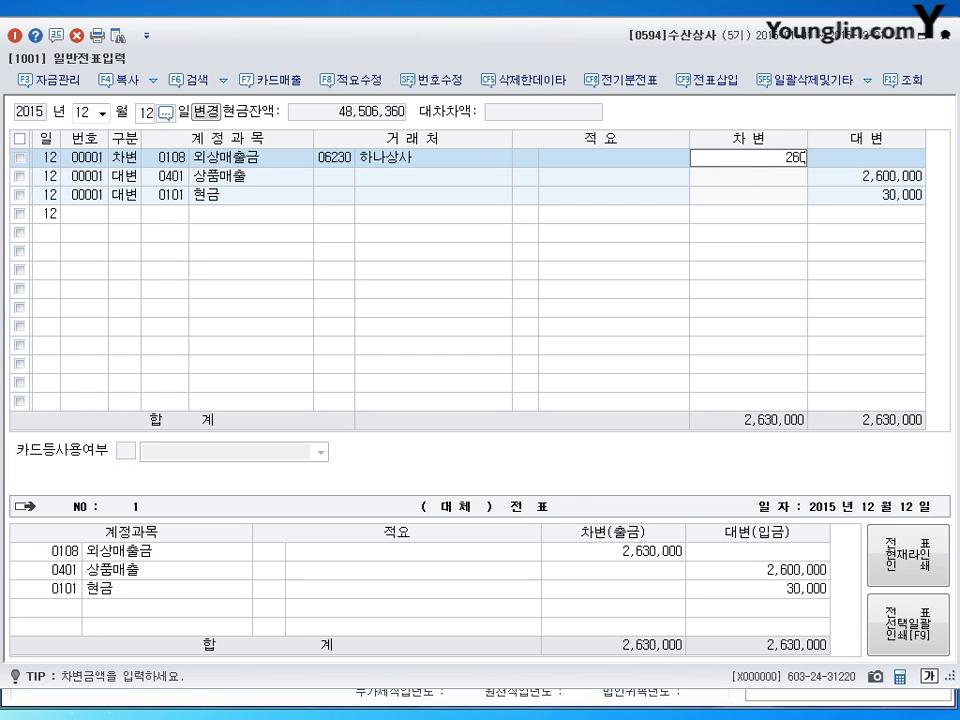
key(Return)
click(755, 160)
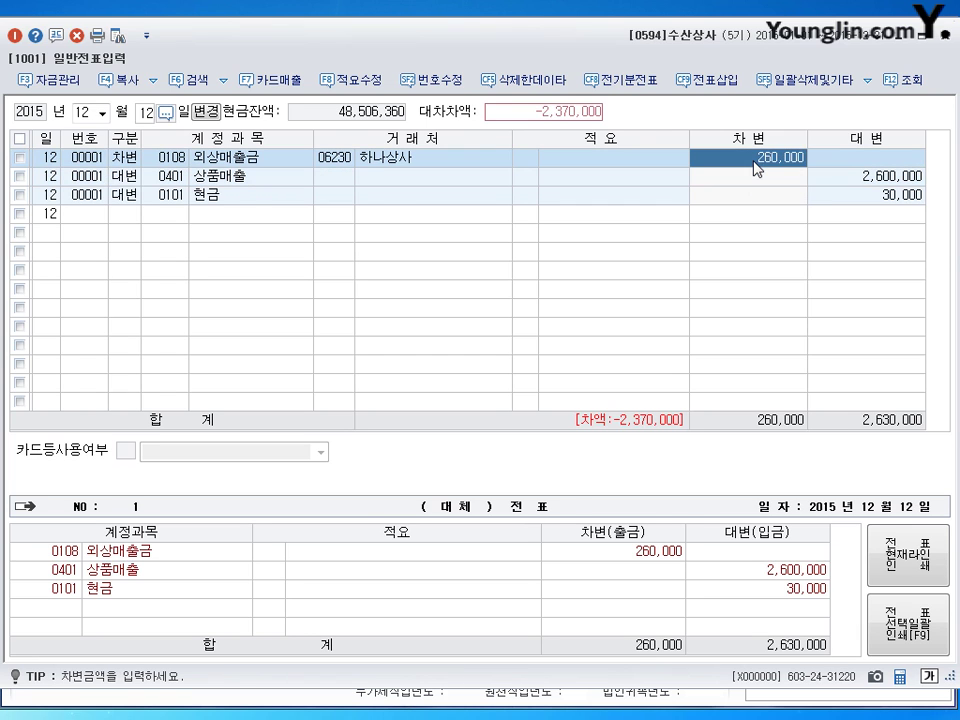
text(2600000)
key(Return)
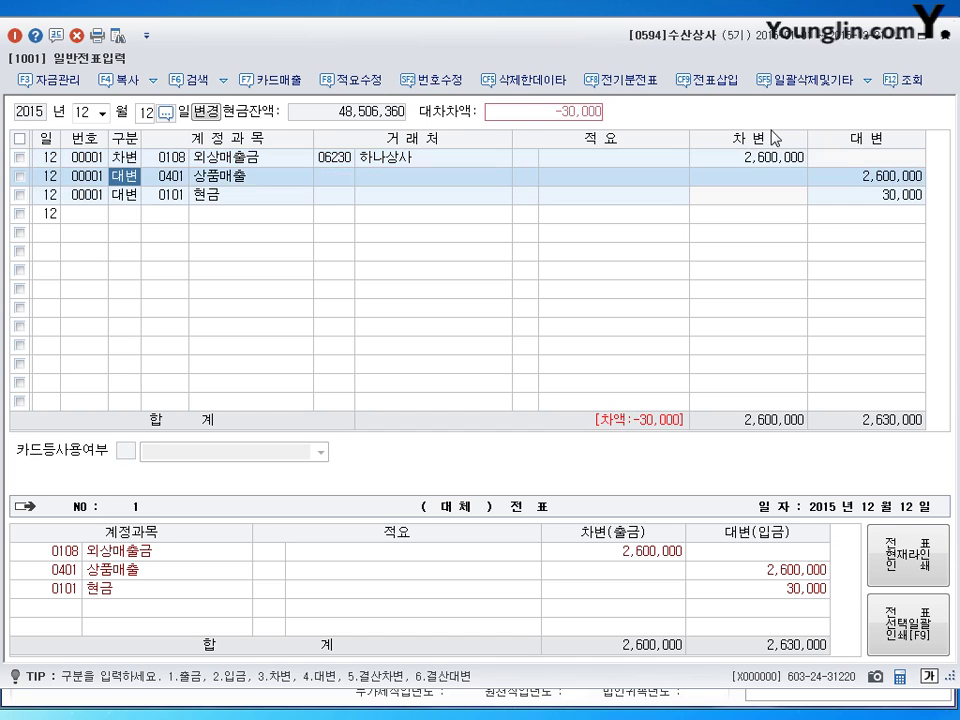
click(873, 177)
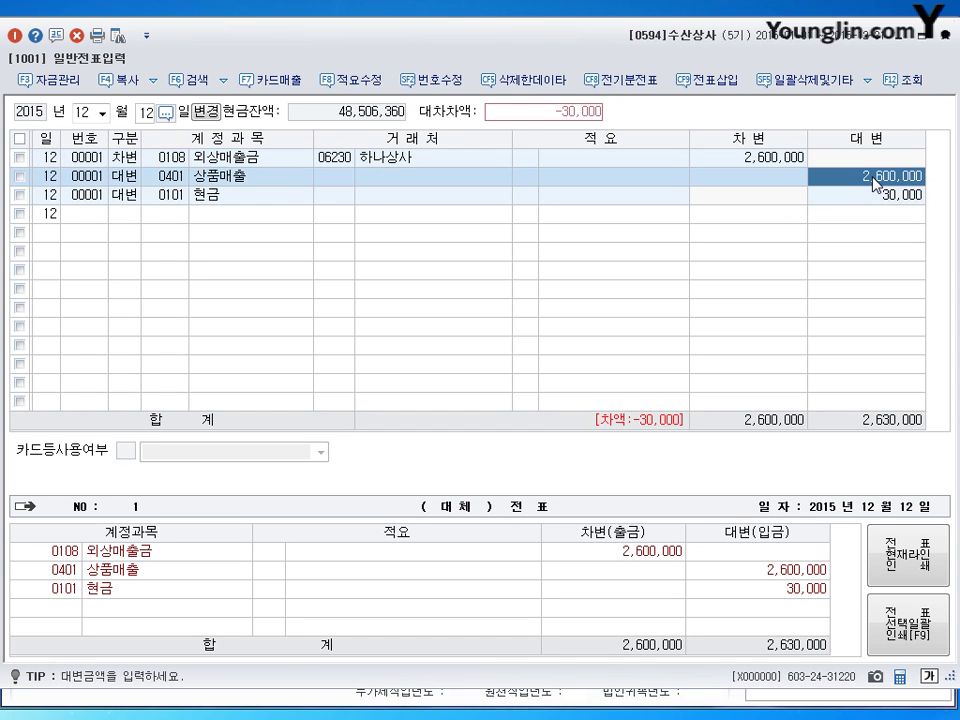
click(760, 160)
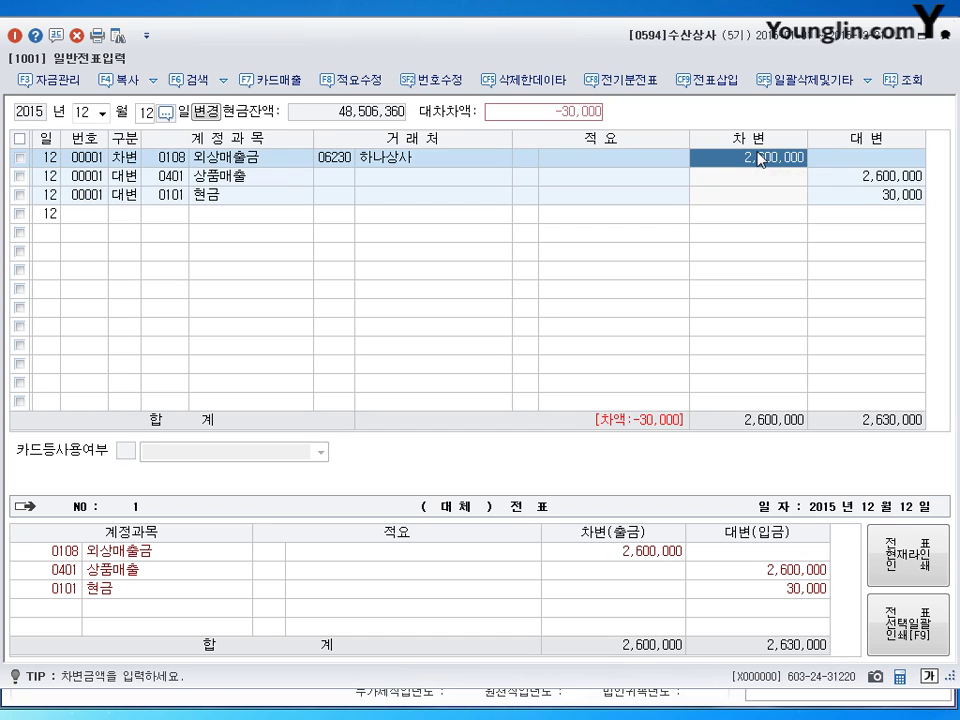
click(893, 207)
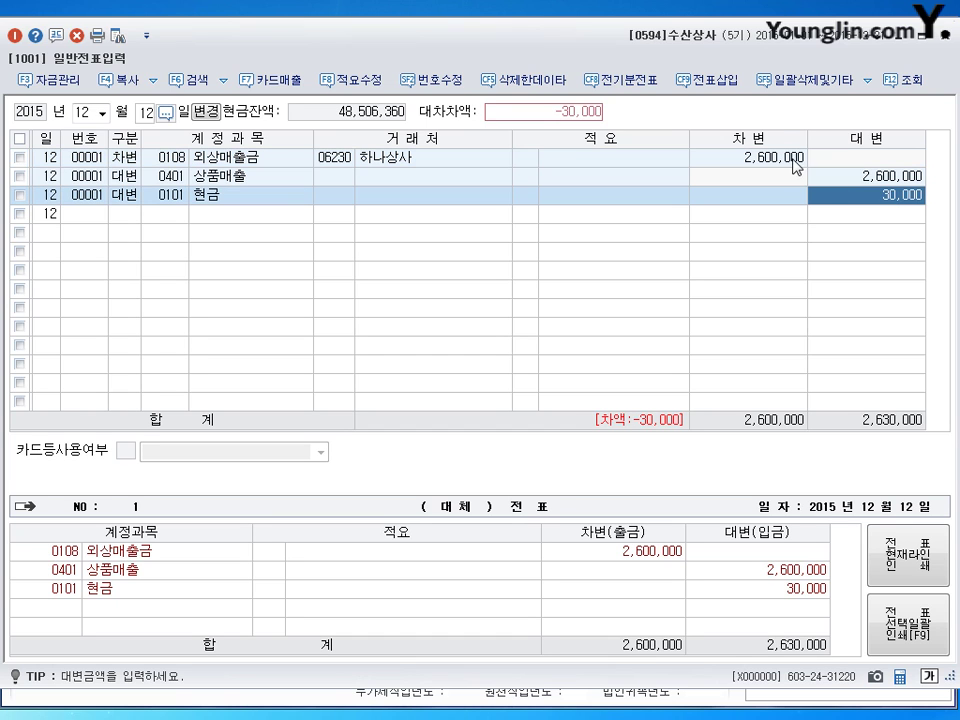
click(775, 158)
Step: Insert a 30,000 debit line for 운반비 (824) so both sides total 2,630,000
click(135, 178)
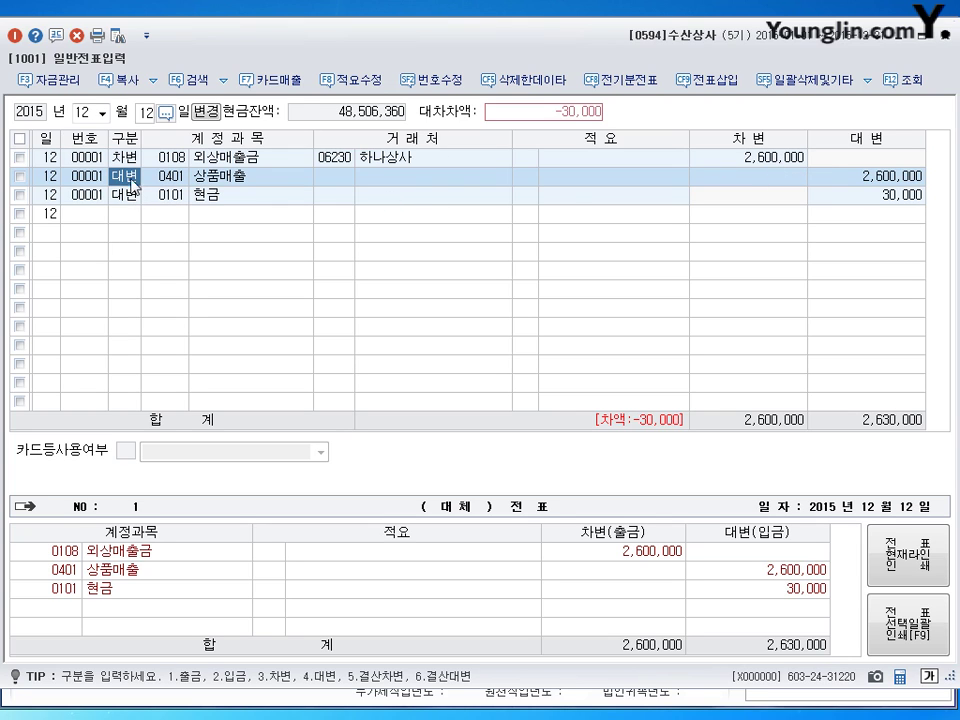
click(710, 80)
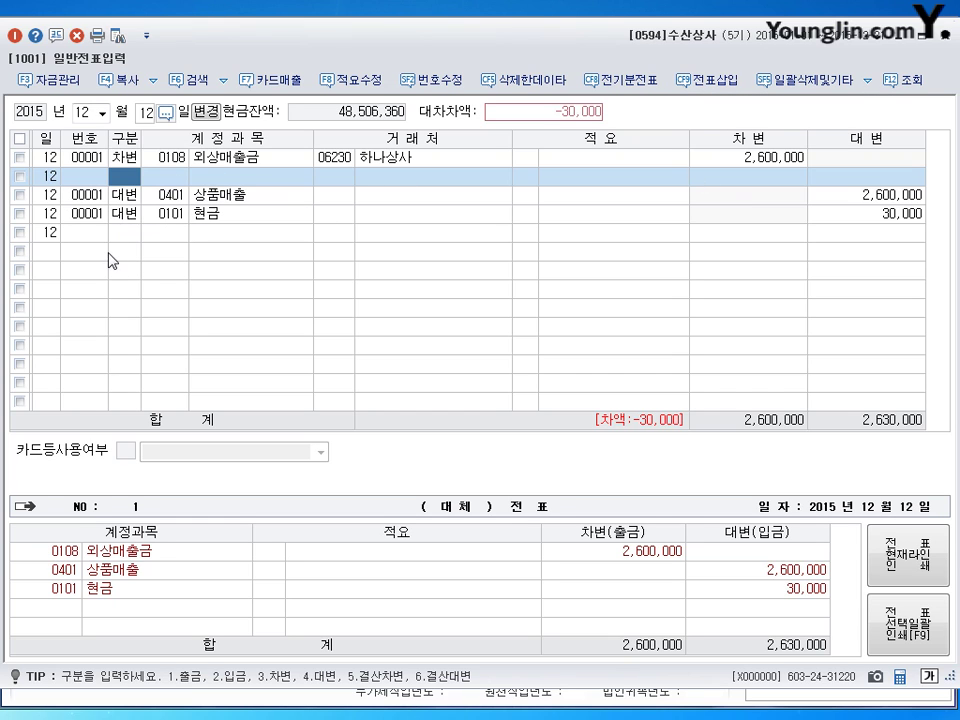
text(3)
key(Return)
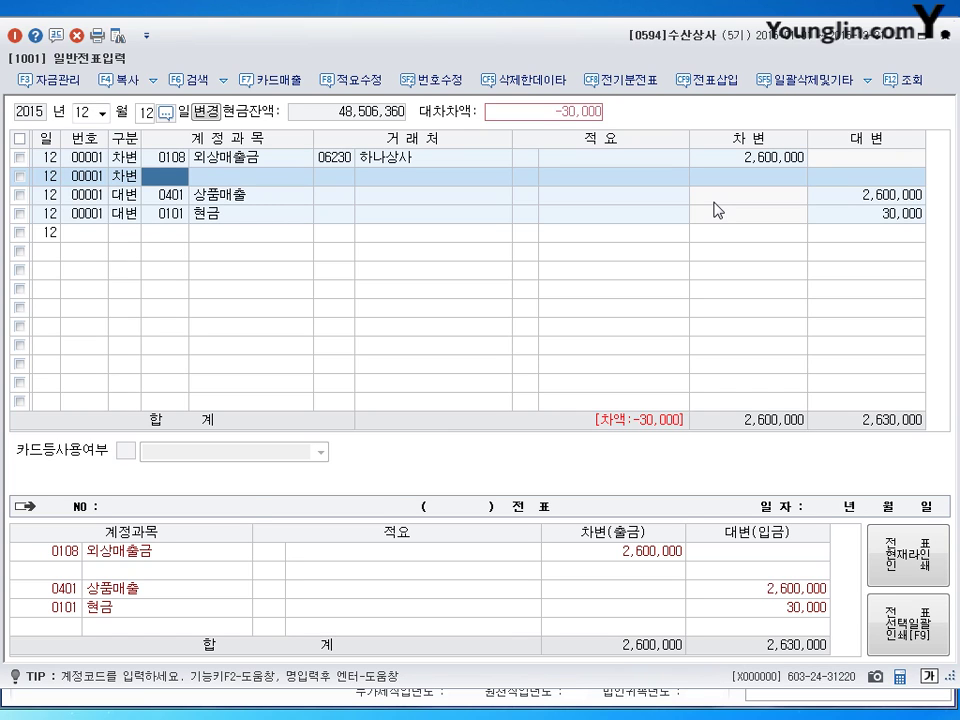
text(824)
key(Return)
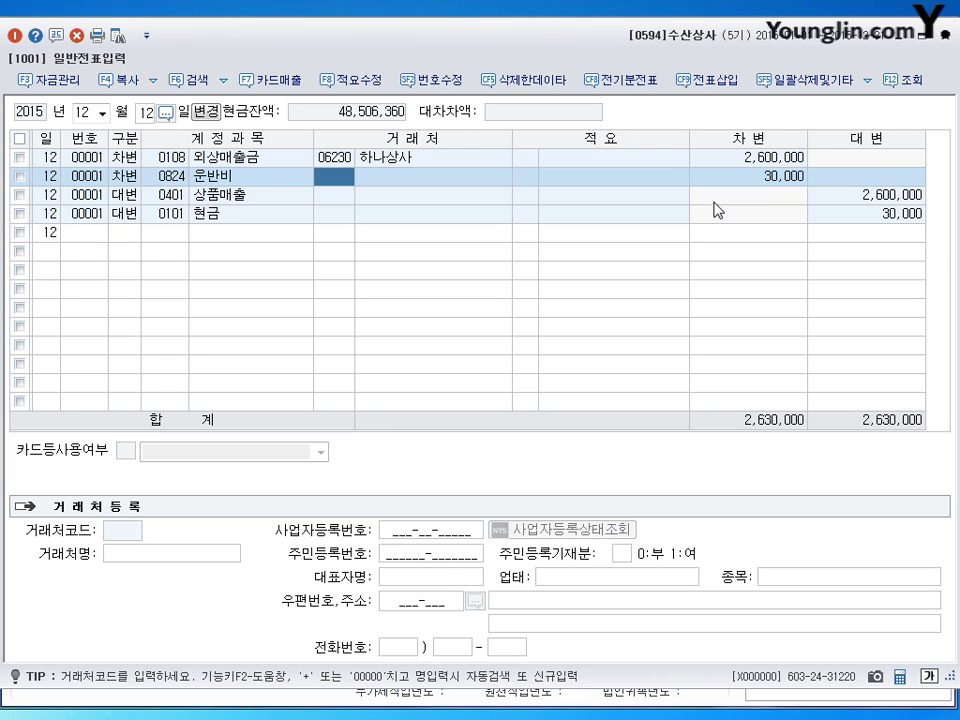
key(Down)
key(Down)
key(Down)
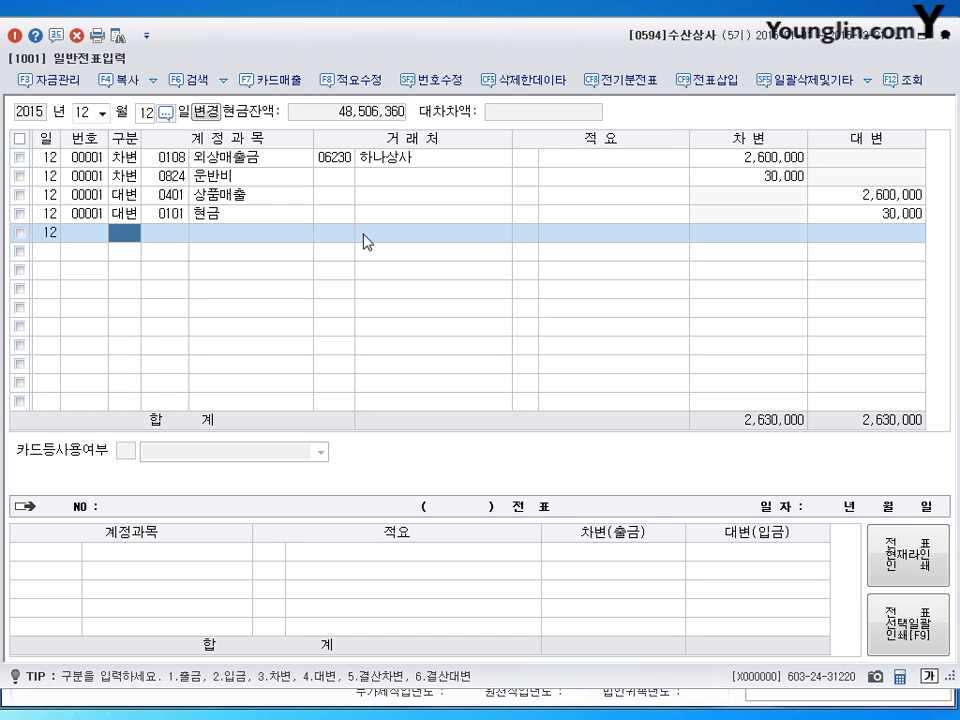
click(145, 112)
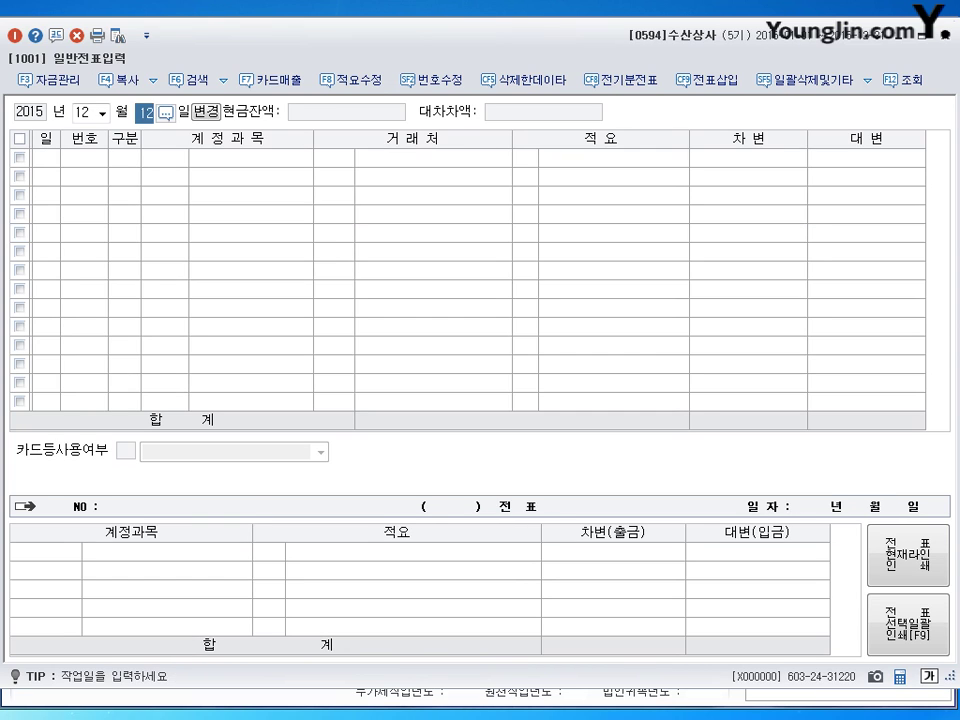
Step: On December 14, change the 130,000 cash payment's account from 세금과공과 to 0208 차량운반구
text(14)
key(Return)
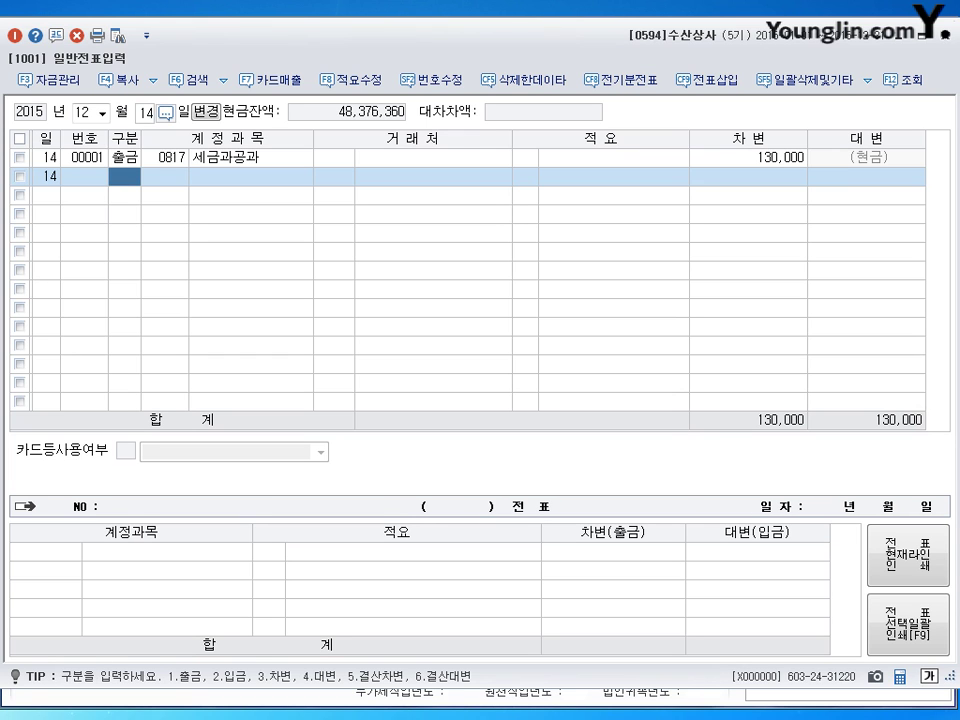
click(163, 157)
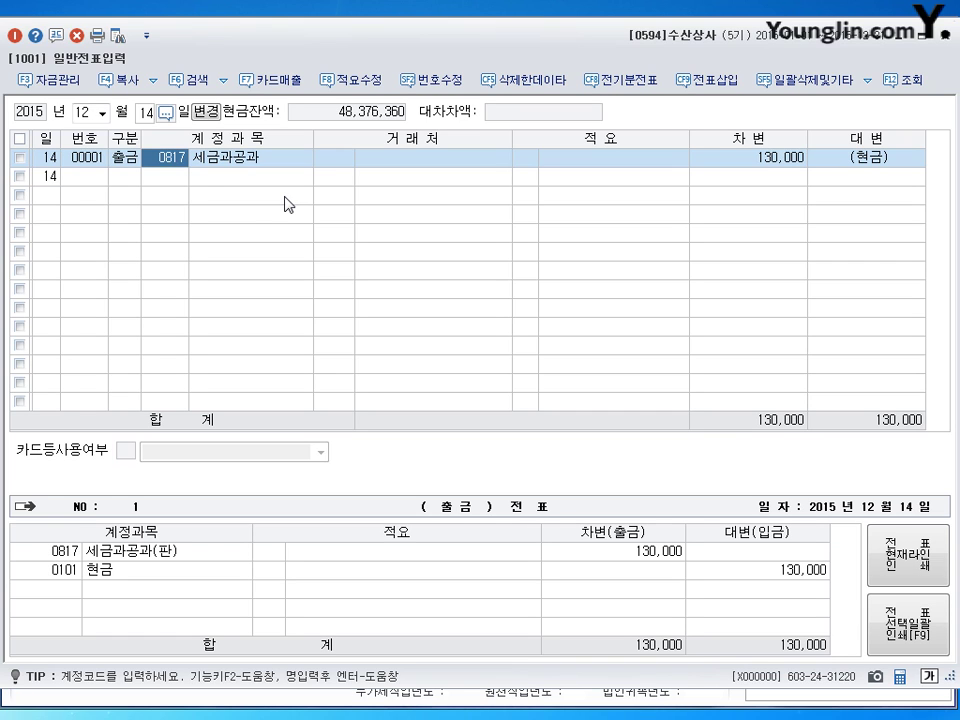
text(0208)
key(Return)
key(Return)
click(176, 165)
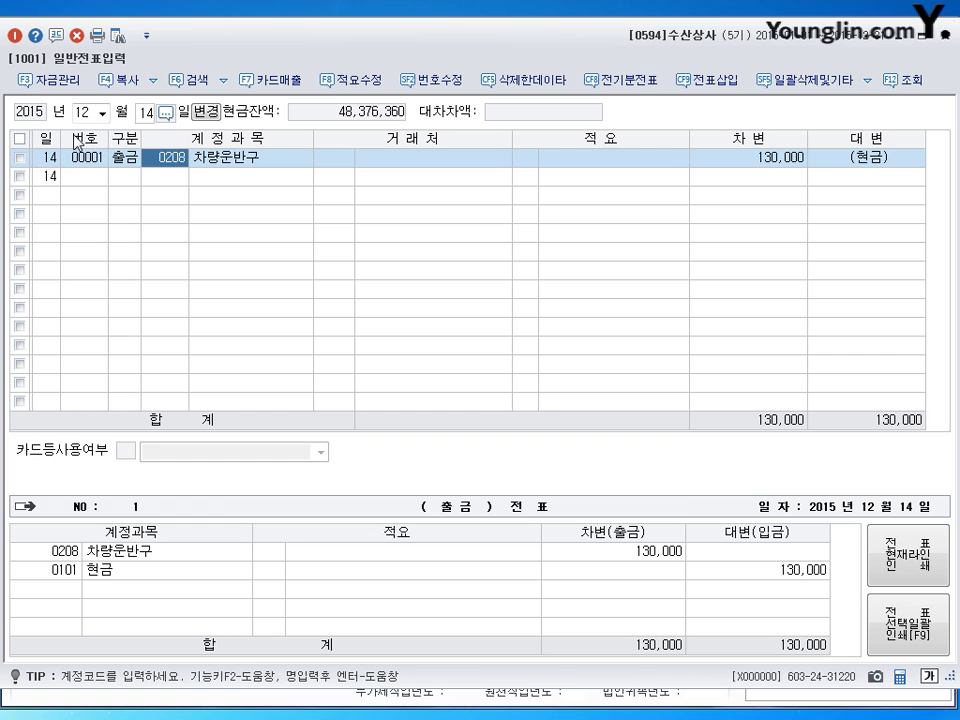
Step: Move the voucher date to December 31 to load that day's entries
key(Escape)
key(Return)
text(31)
key(Return)
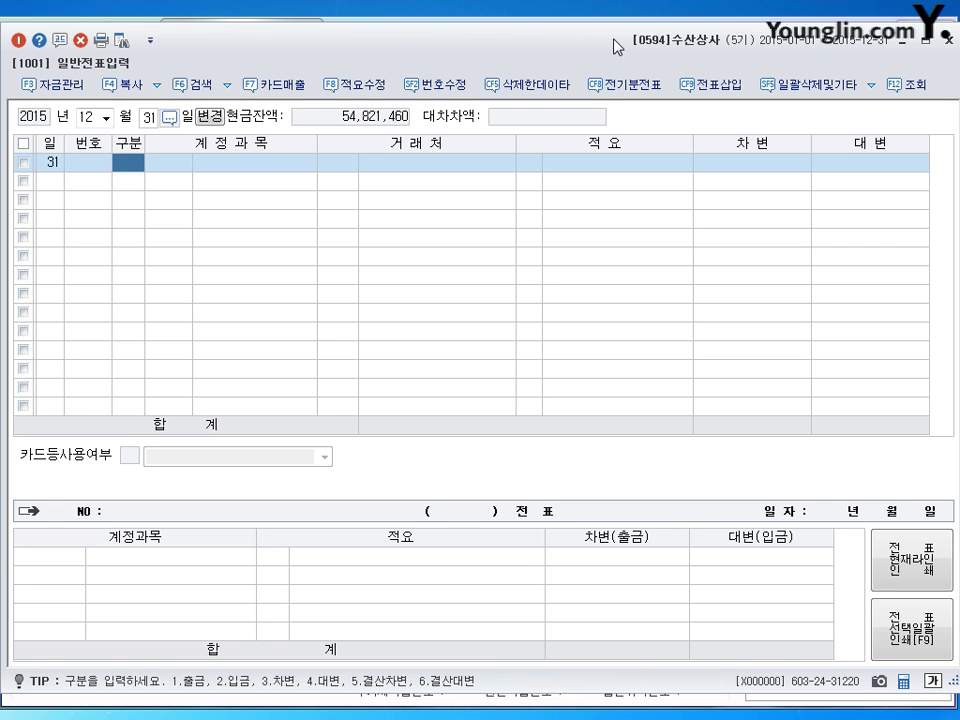
Step: Close voucher entry, position the 합계잔액시산표 window and select the 외상매출금 row
key(Escape)
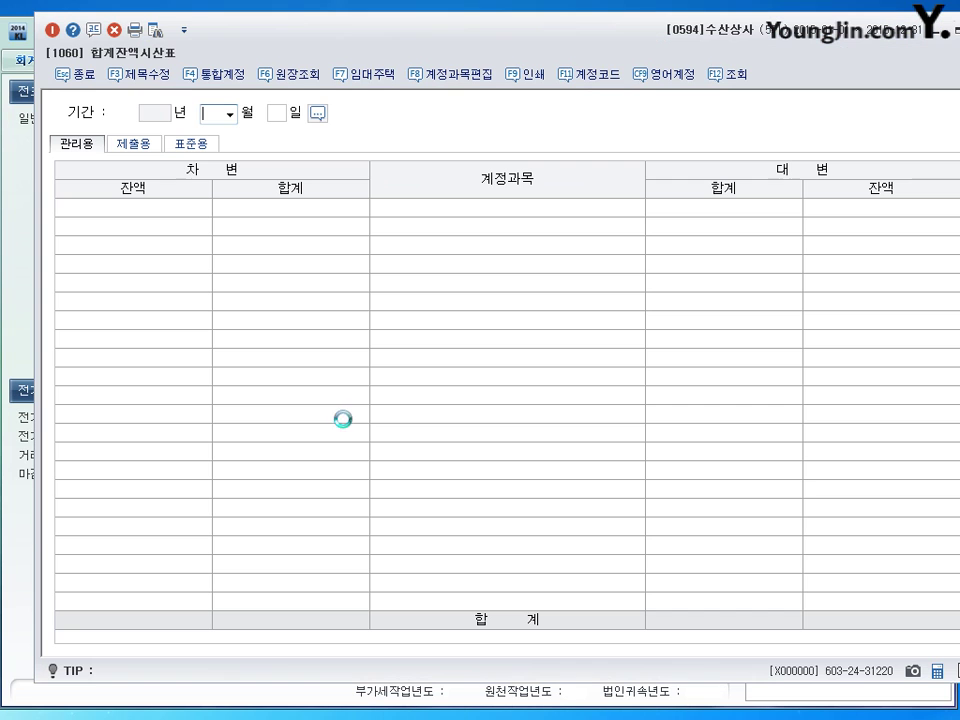
drag(394, 51, 372, 62)
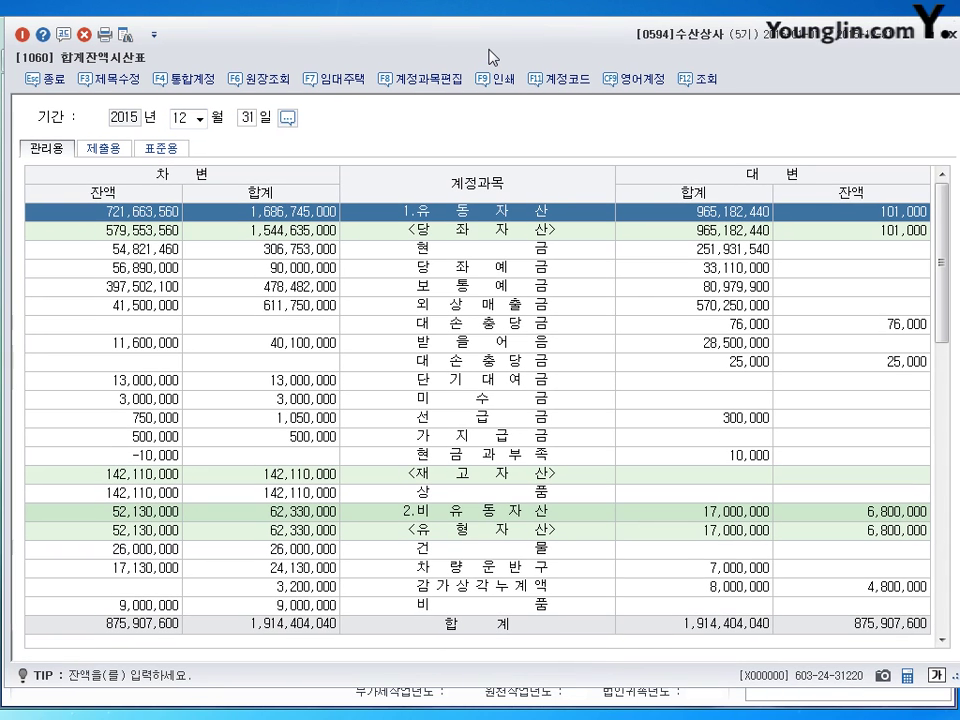
drag(494, 57, 489, 59)
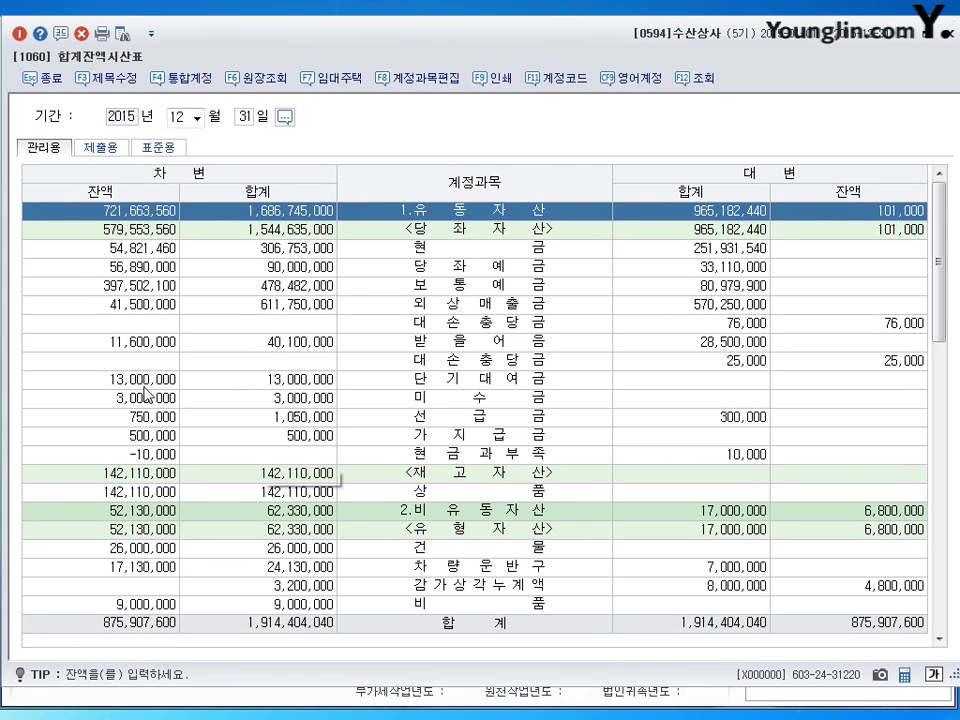
click(132, 305)
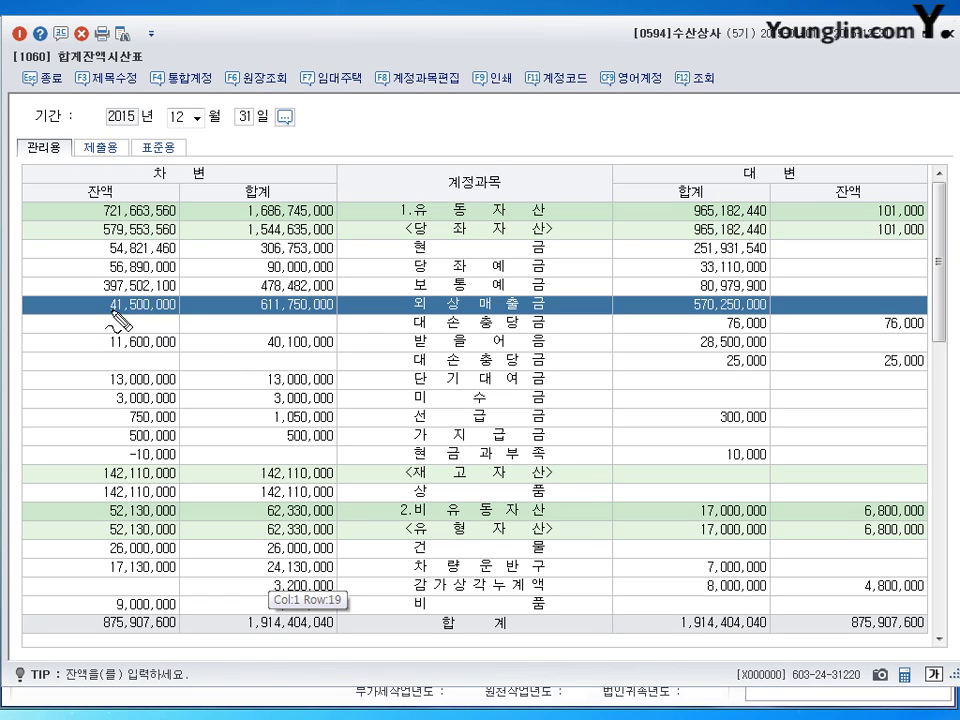
Step: Mark 외상매출금 41,500,000, 받을어음 11,600,000 and 대손충당금 balances 76,000 and 25,000
mouse_move(156, 300)
mouse_down()
mouse_move(156, 315)
mouse_move(171, 300)
mouse_move(115, 318)
mouse_up()
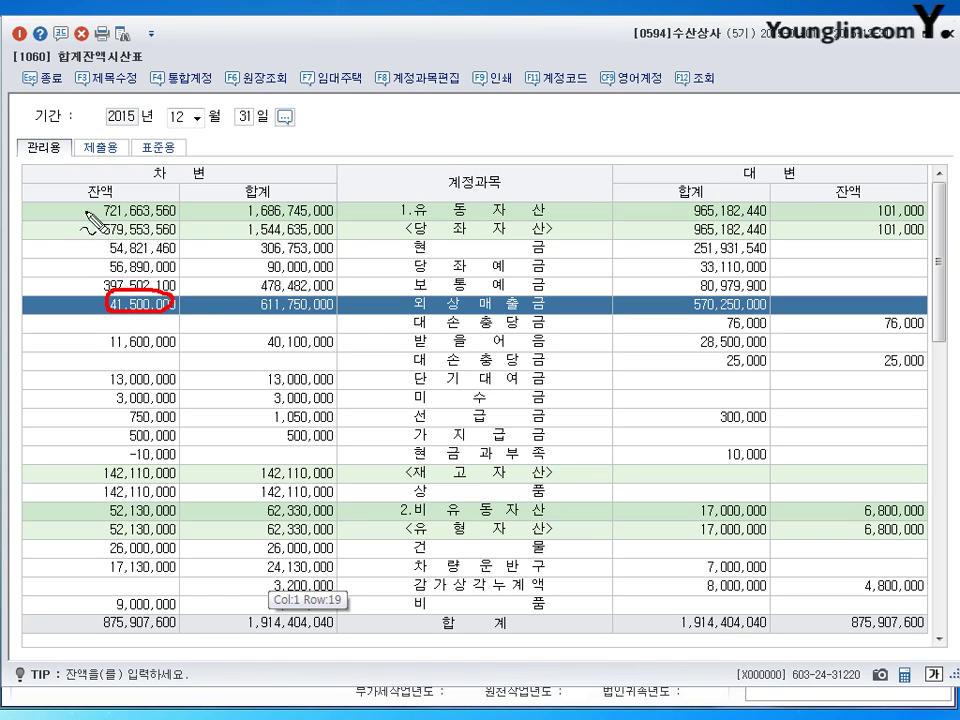
drag(77, 183, 98, 180)
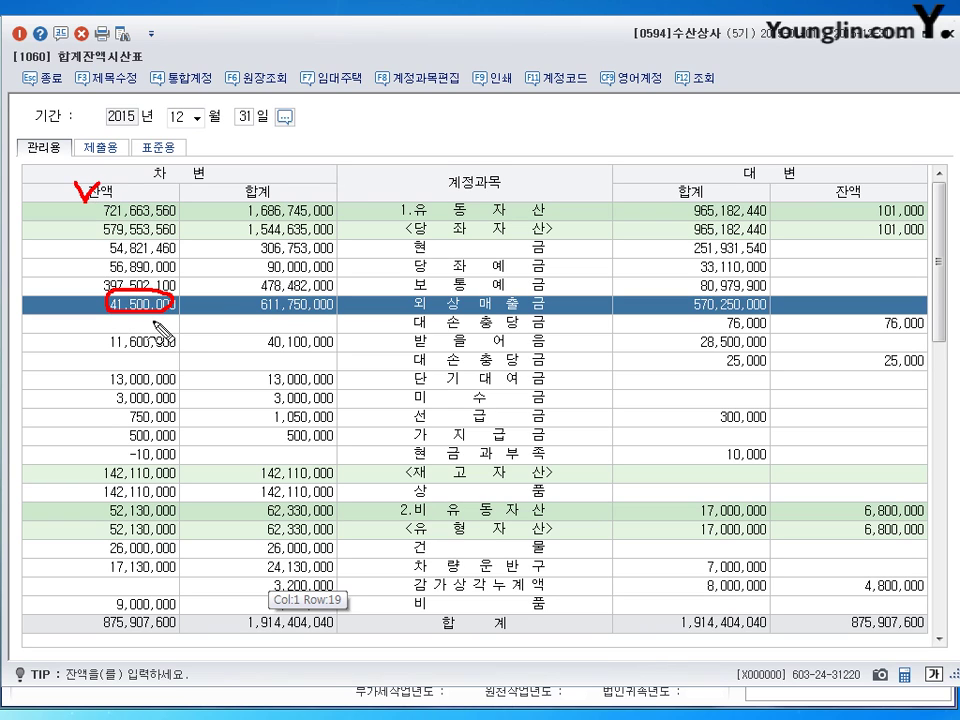
mouse_move(208, 297)
mouse_down()
mouse_move(192, 316)
mouse_move(235, 321)
mouse_up()
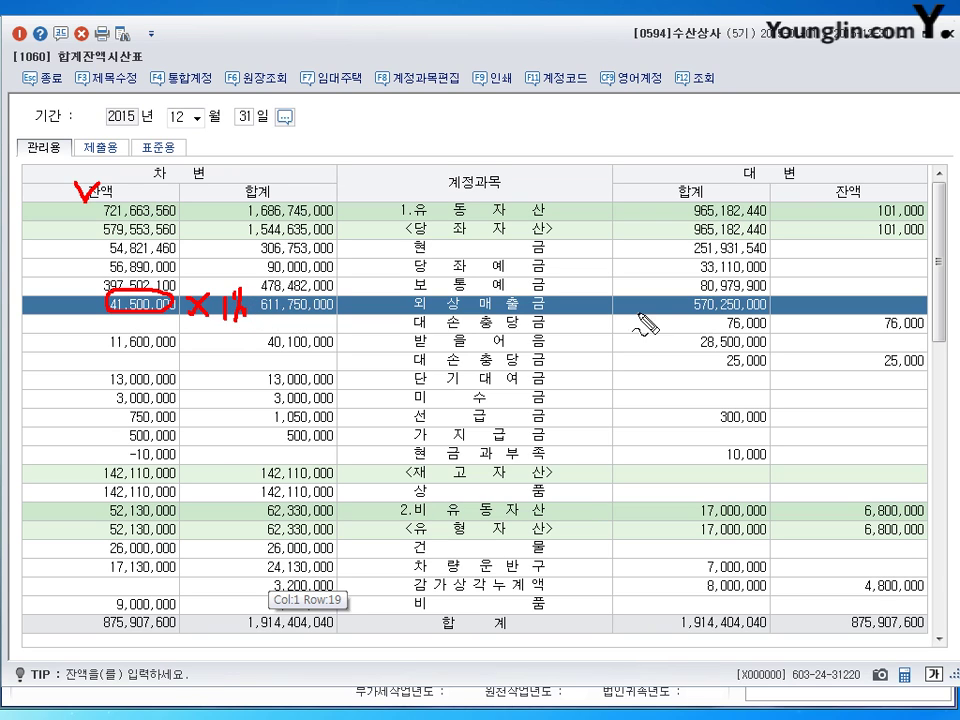
drag(830, 324, 843, 323)
mouse_move(925, 310)
mouse_down()
mouse_move(878, 330)
mouse_move(912, 340)
mouse_up()
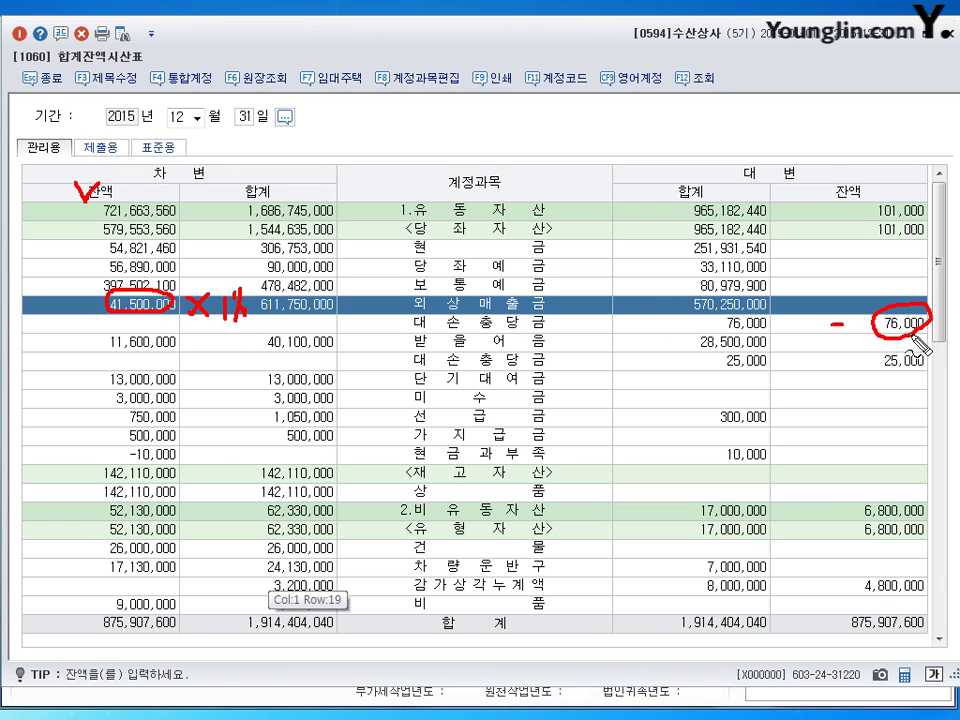
drag(823, 180, 840, 182)
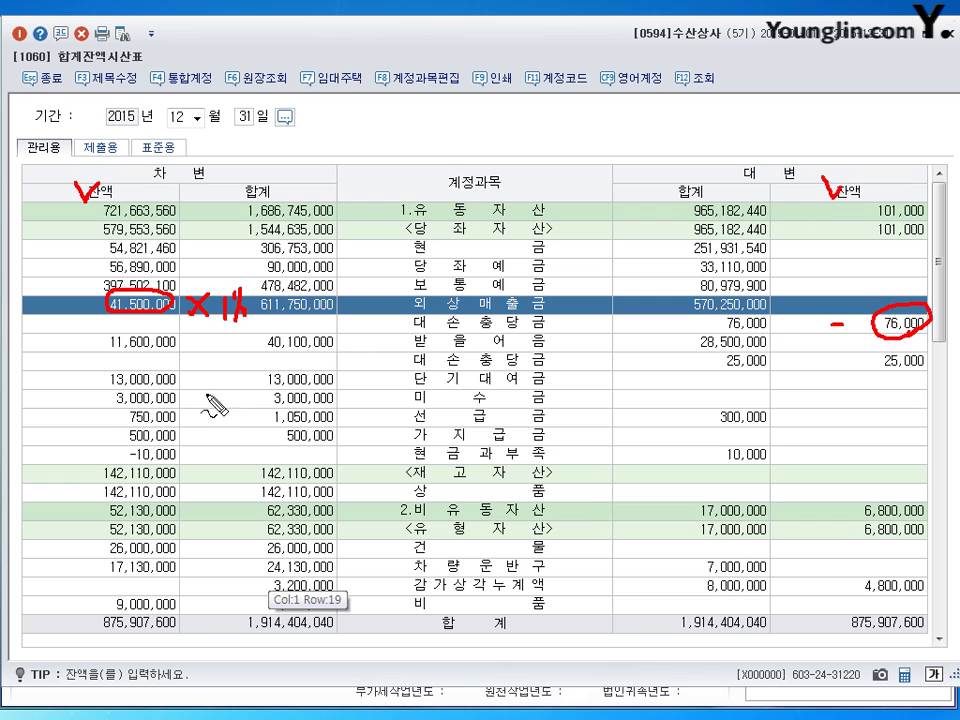
mouse_move(175, 344)
mouse_down()
mouse_move(113, 353)
mouse_move(108, 334)
mouse_move(203, 356)
mouse_up()
mouse_move(203, 338)
mouse_down()
mouse_move(187, 357)
mouse_move(224, 346)
mouse_move(222, 366)
mouse_up()
drag(230, 356, 234, 363)
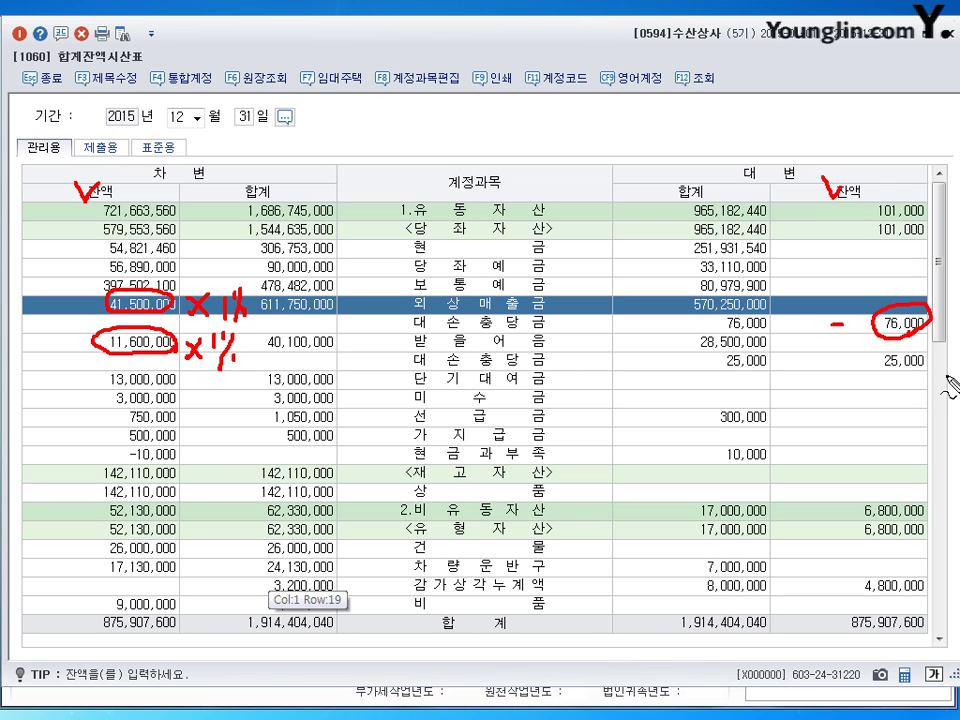
drag(892, 388, 938, 366)
drag(824, 367, 834, 363)
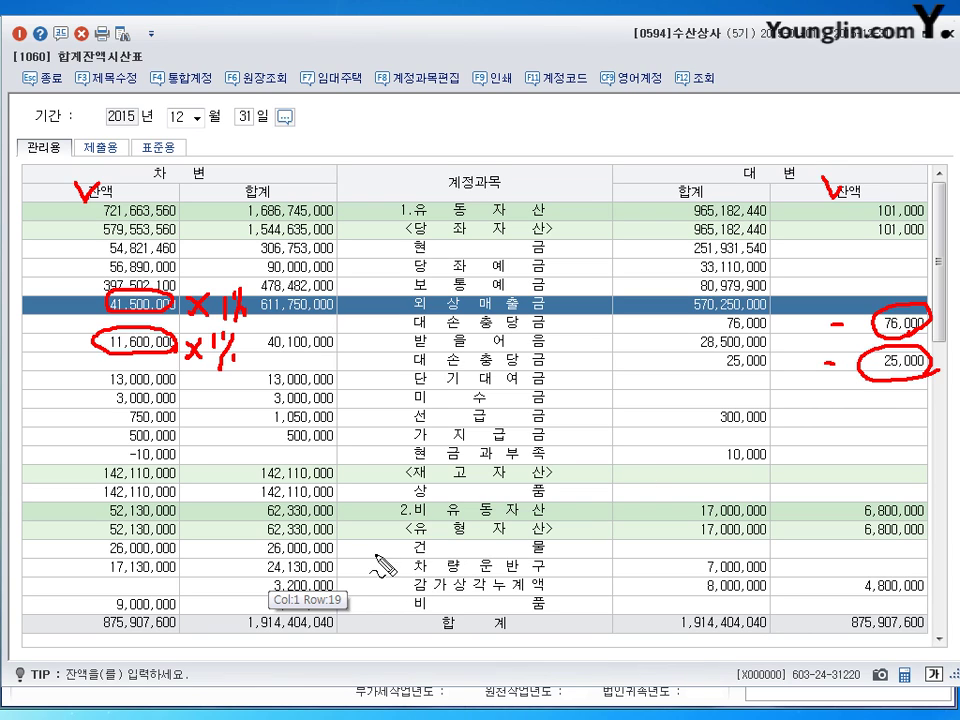
Step: Mark the 상품 balance of 142,110,000, then close the trial balance back to the main menu
mouse_move(185, 487)
mouse_down()
mouse_move(150, 503)
mouse_move(85, 482)
mouse_move(190, 500)
mouse_up()
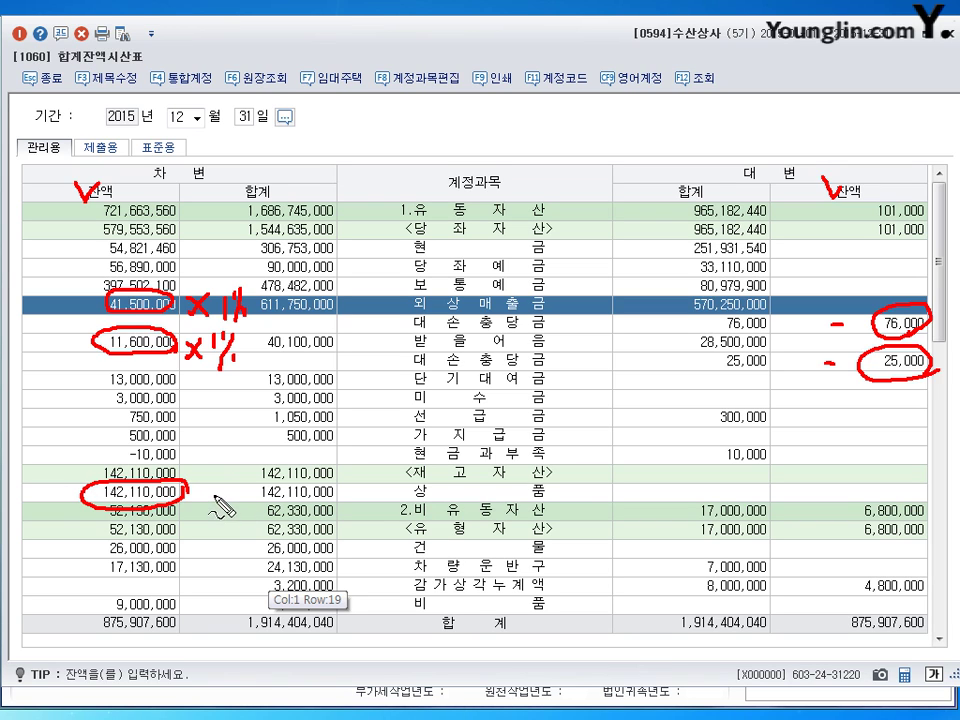
drag(213, 493, 229, 494)
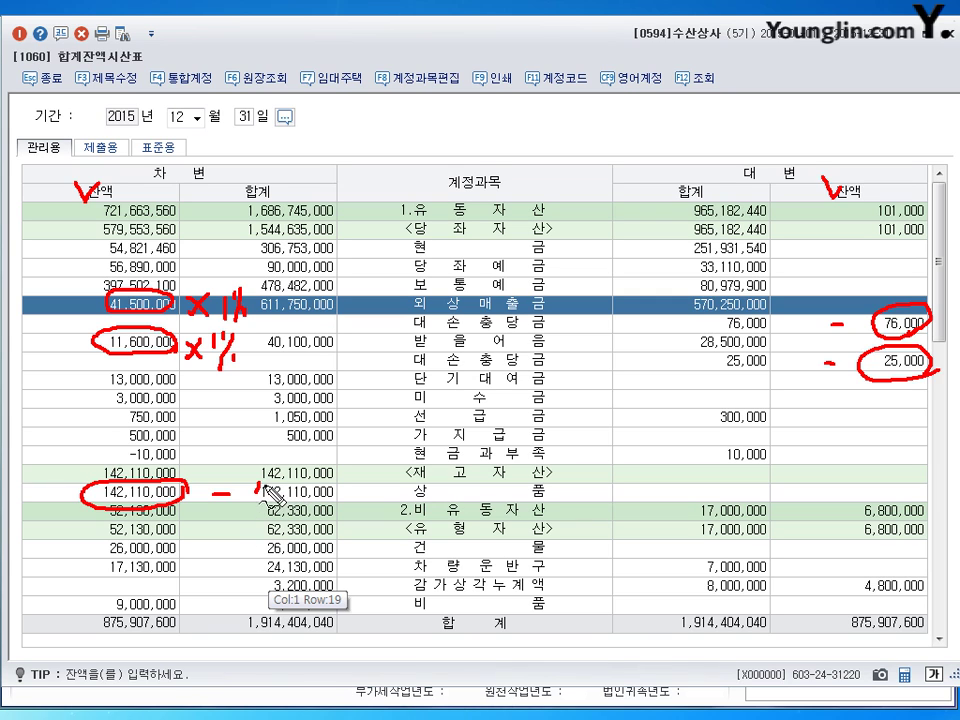
mouse_move(241, 487)
mouse_down()
mouse_move(256, 512)
mouse_move(325, 500)
mouse_move(378, 500)
mouse_move(398, 512)
mouse_up()
click(278, 507)
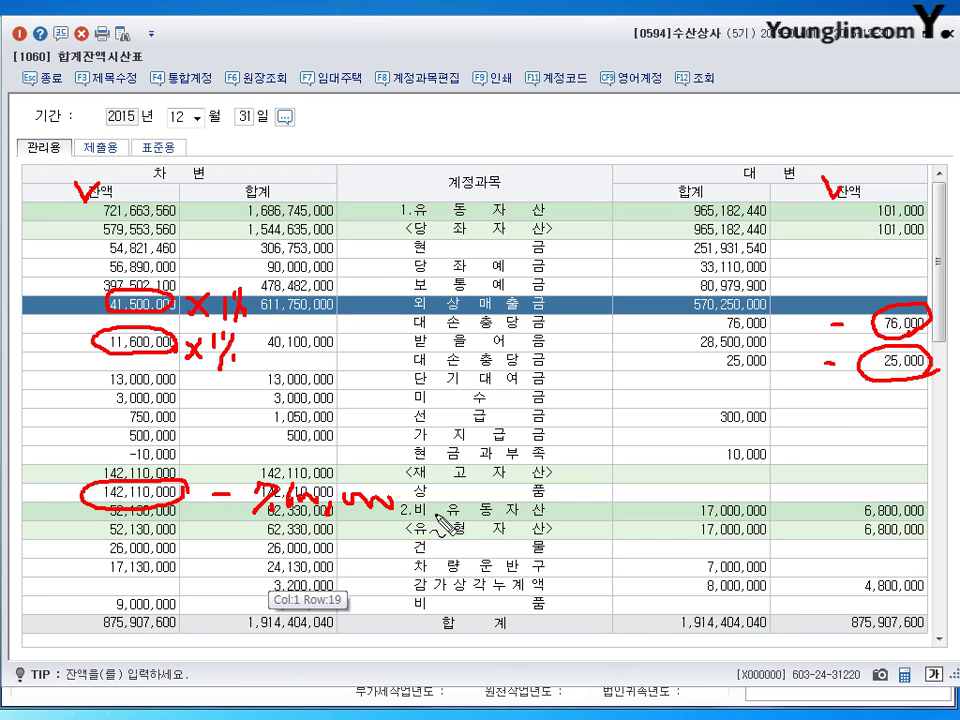
key(Escape)
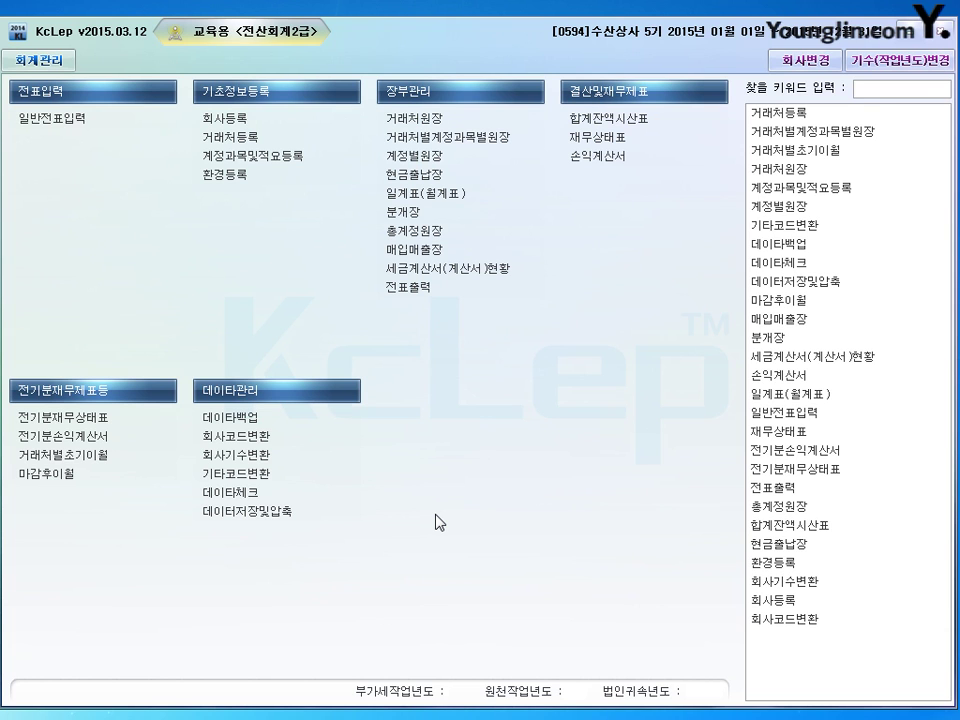
Step: In general voucher entry, debit 대손상각비 430,000 on a December 31 line
click(63, 117)
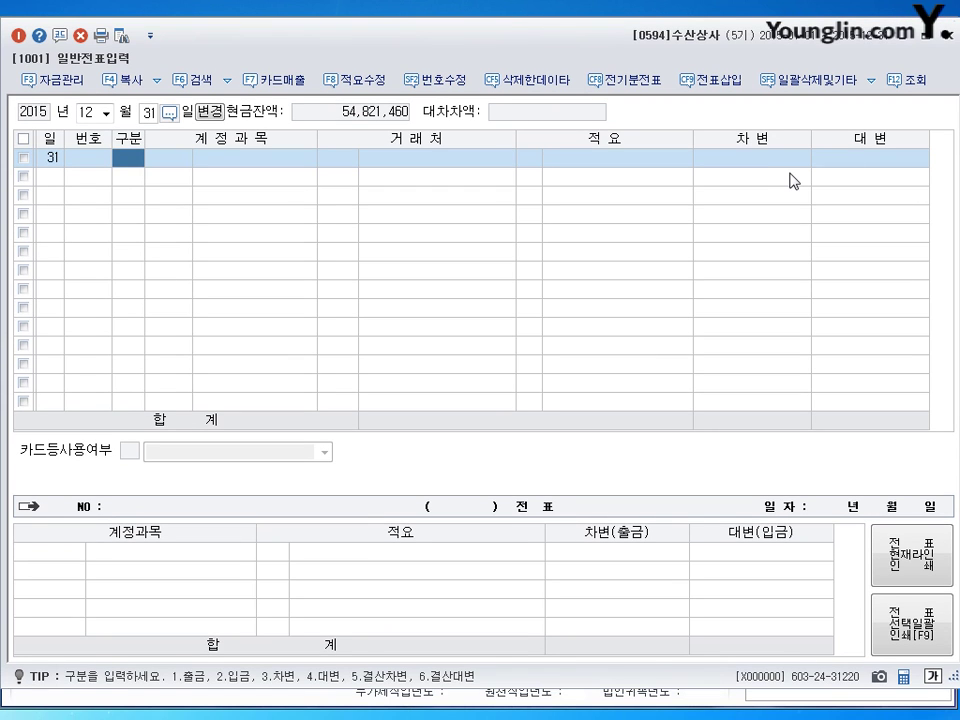
text(3)
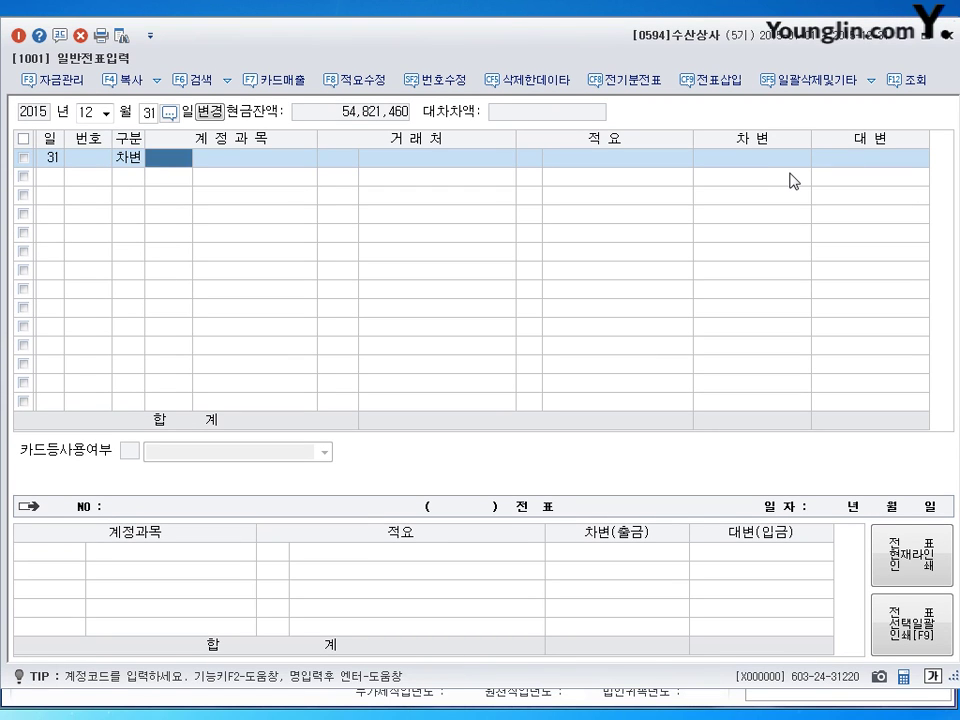
text(83)
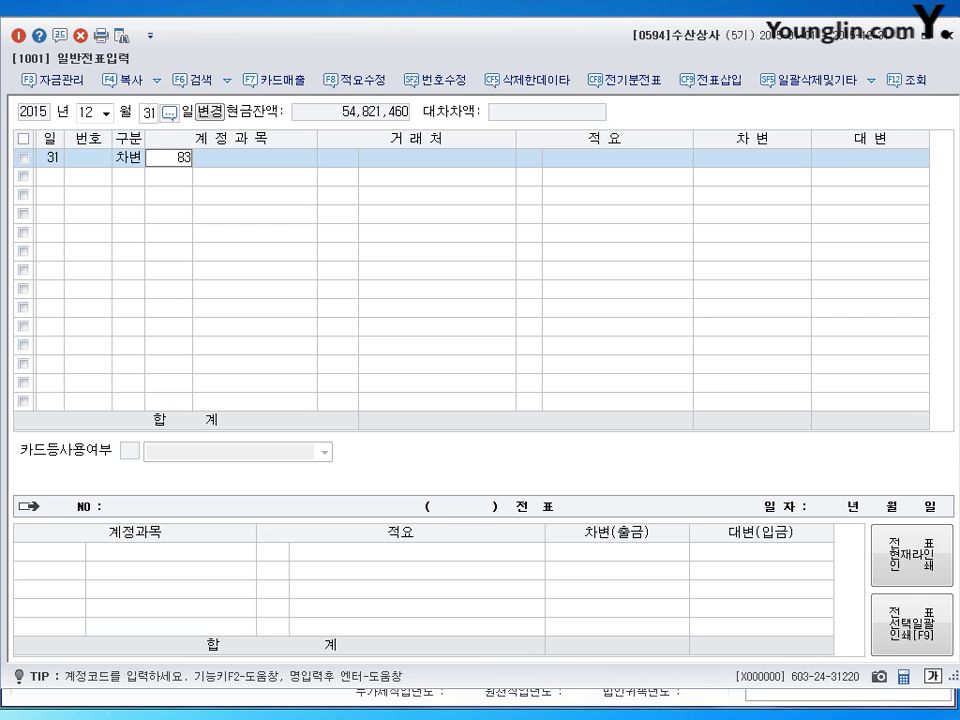
text(5)
key(Return)
key(Return)
key(Return)
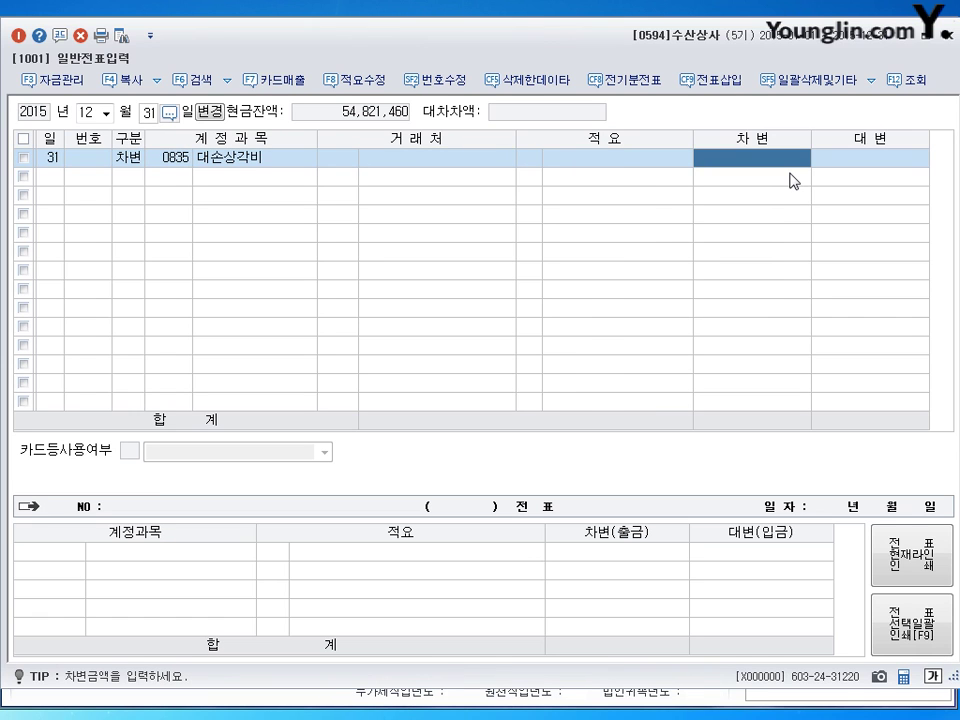
text(4300000)
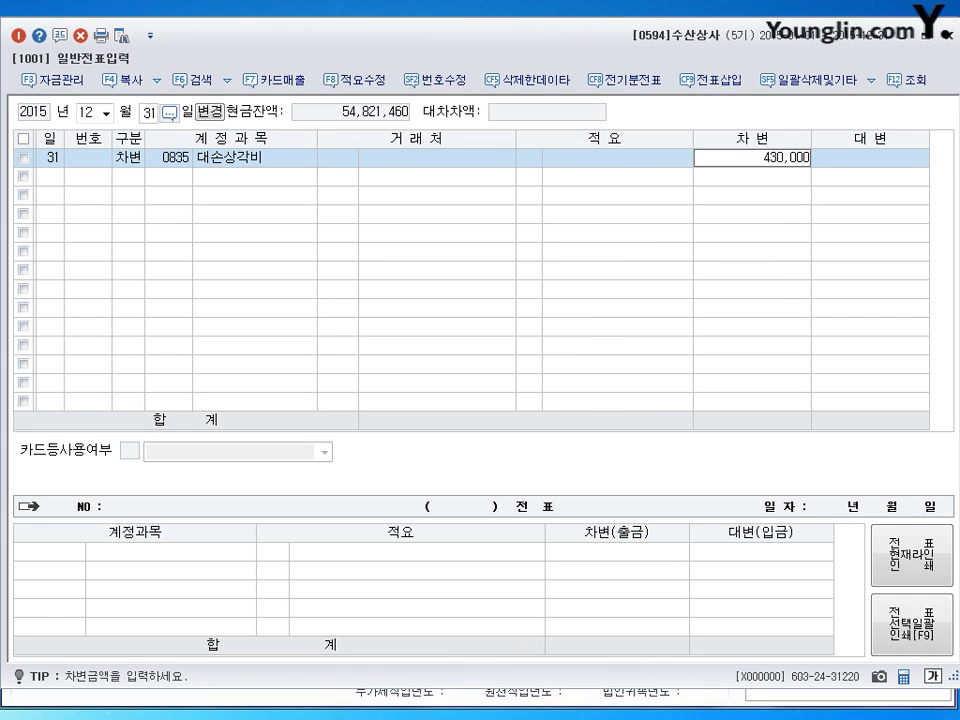
key(Return)
key(Return)
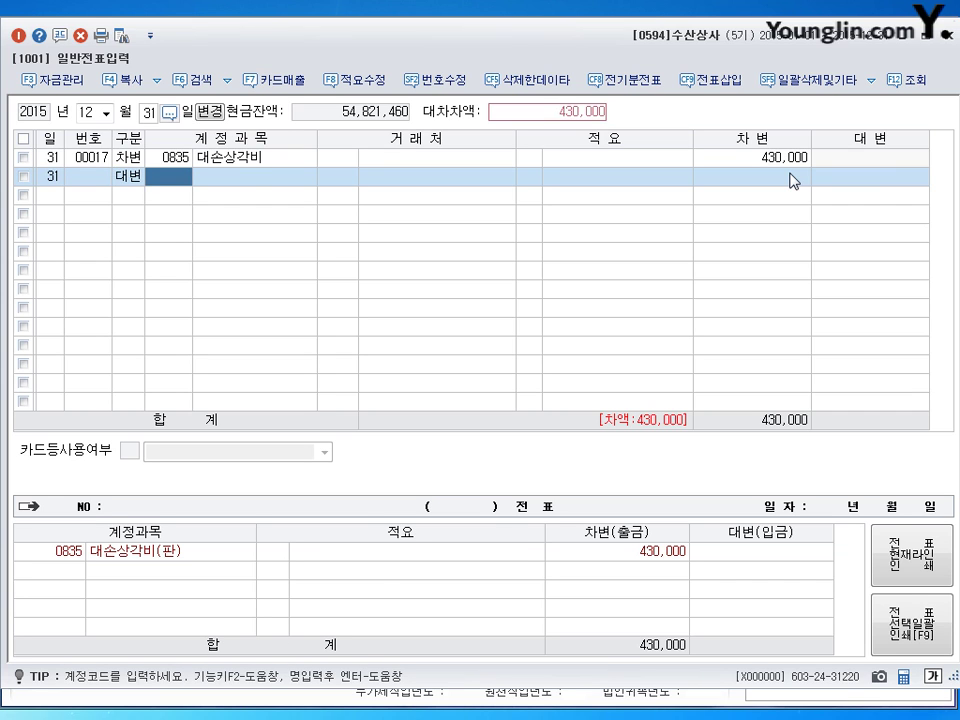
Step: Credit 대손충당금 339,000 (0109) and 91,000 (0111) to balance voucher 00017
text(109)
key(Return)
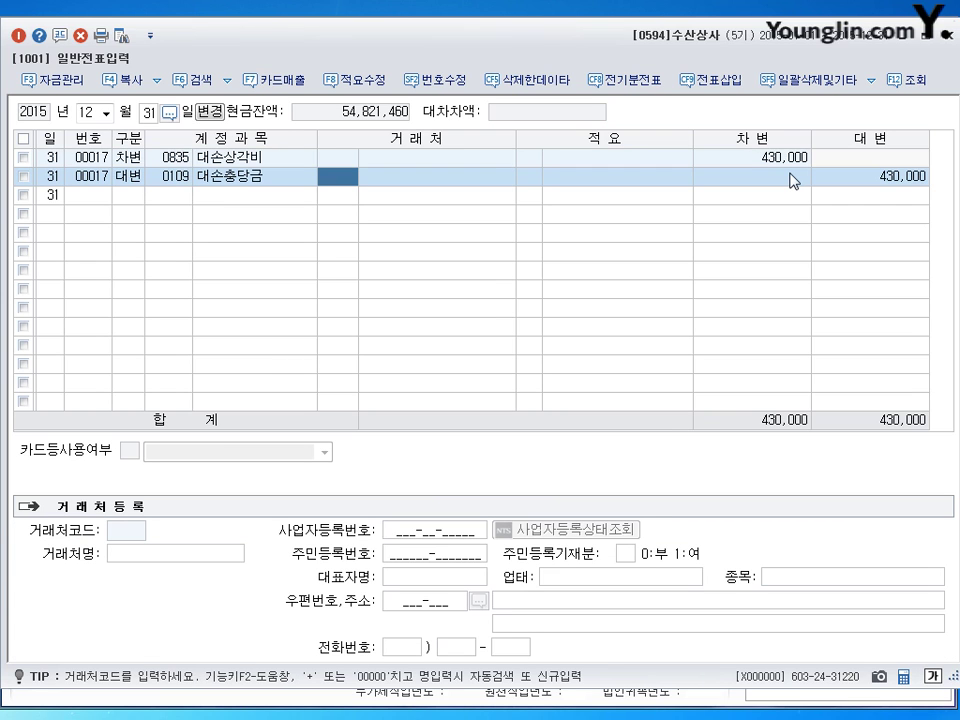
key(Return)
key(Return)
text(339000)
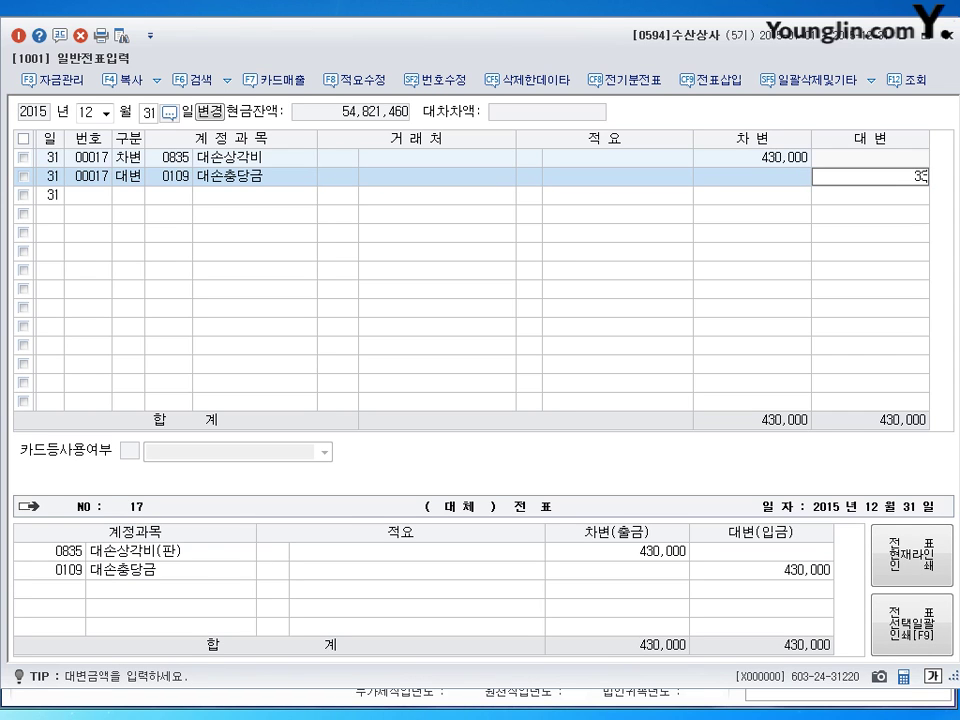
key(Return)
text(4)
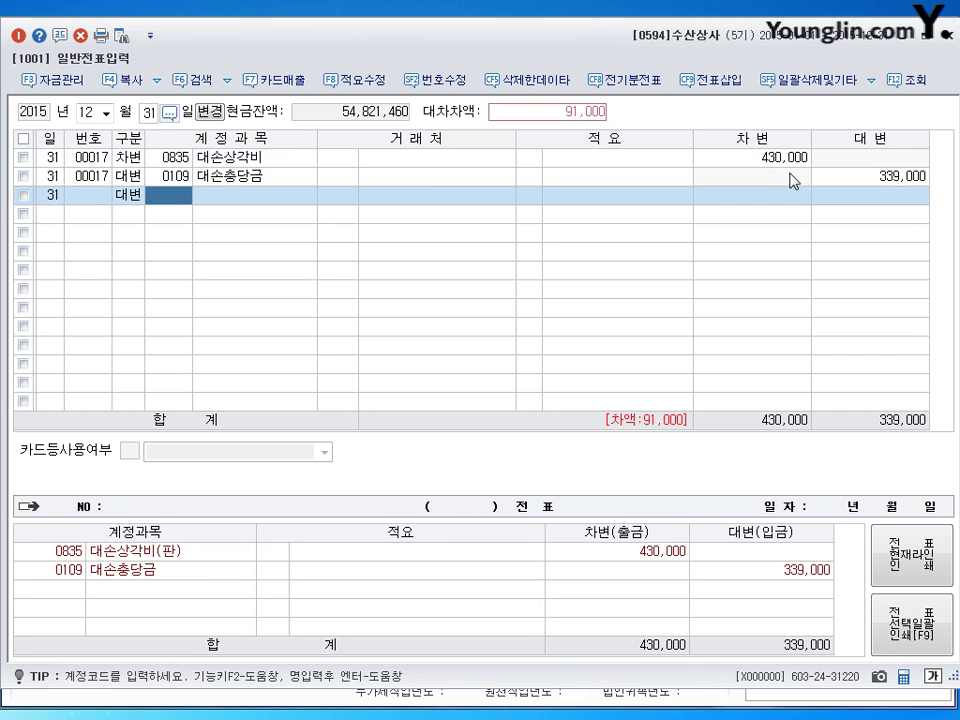
text(111)
key(Return)
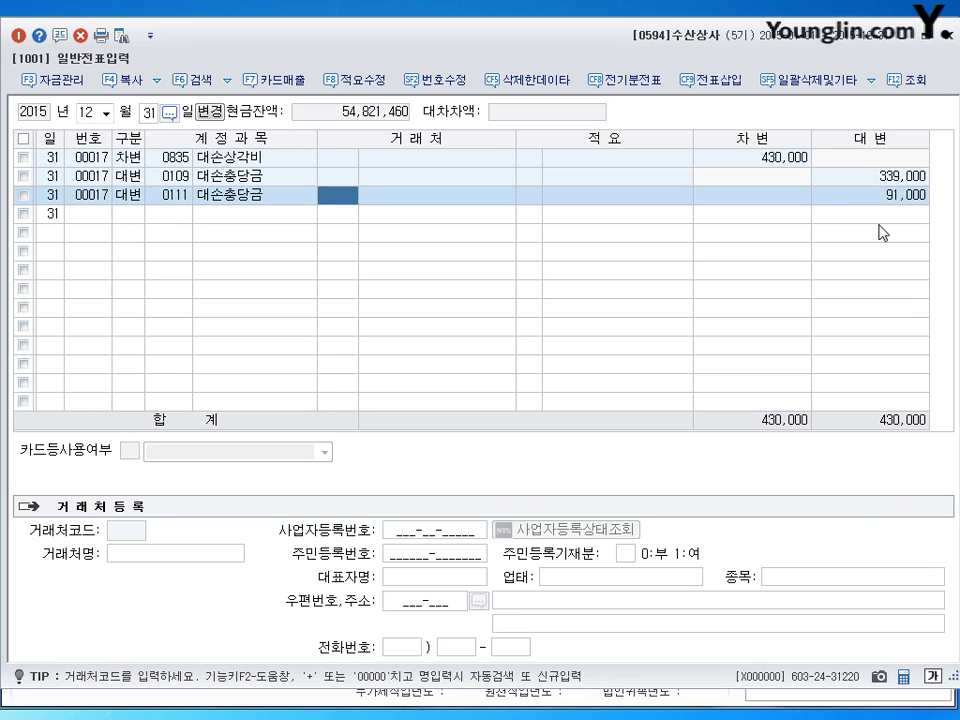
key(Return)
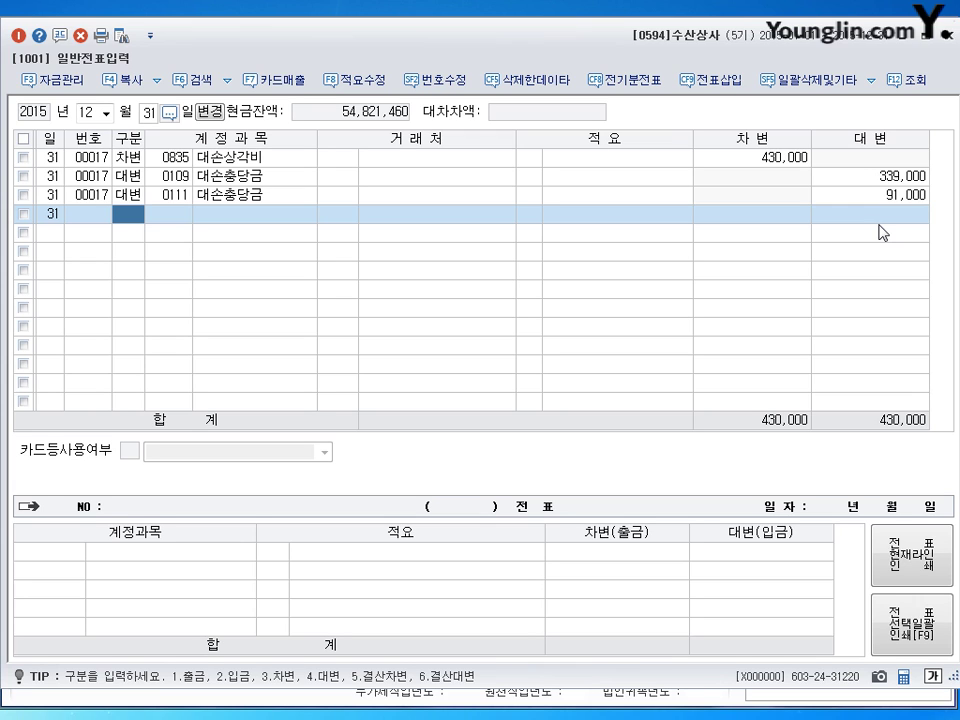
Step: Debit 0818 감가상각비 1,700,000 on a new December 31 line
text(3)
key(Return)
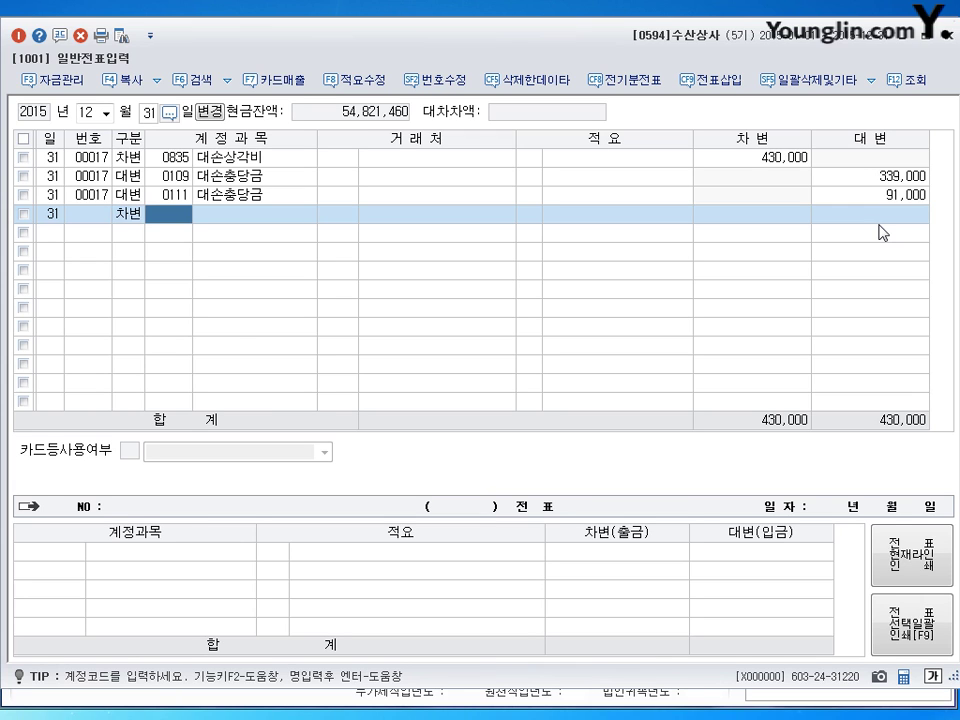
text(818)
key(Return)
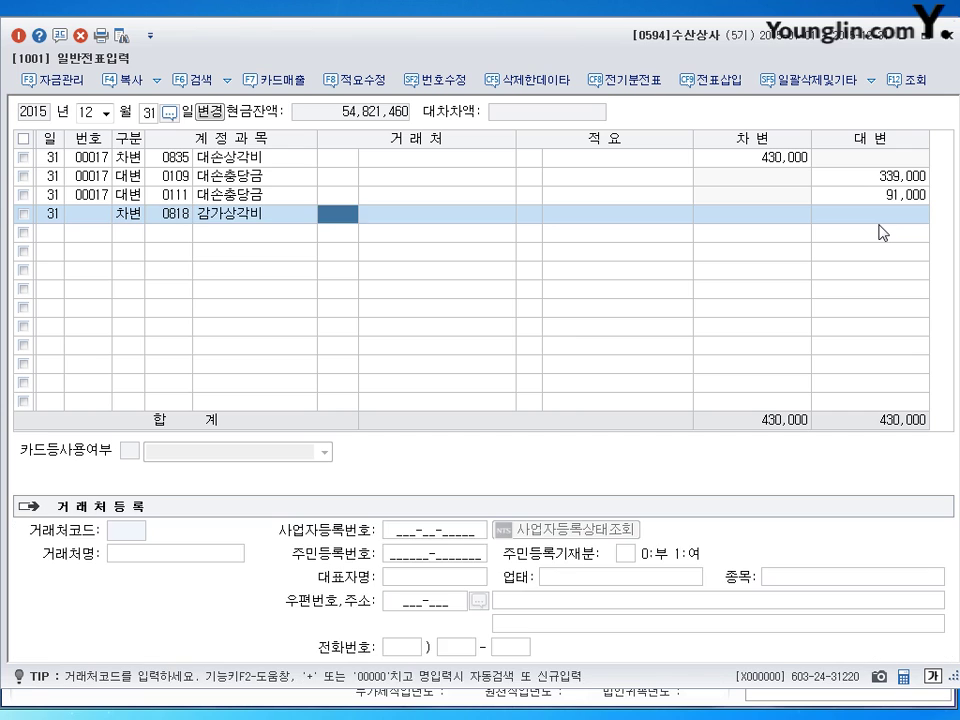
key(Return)
key(Return)
key(Return)
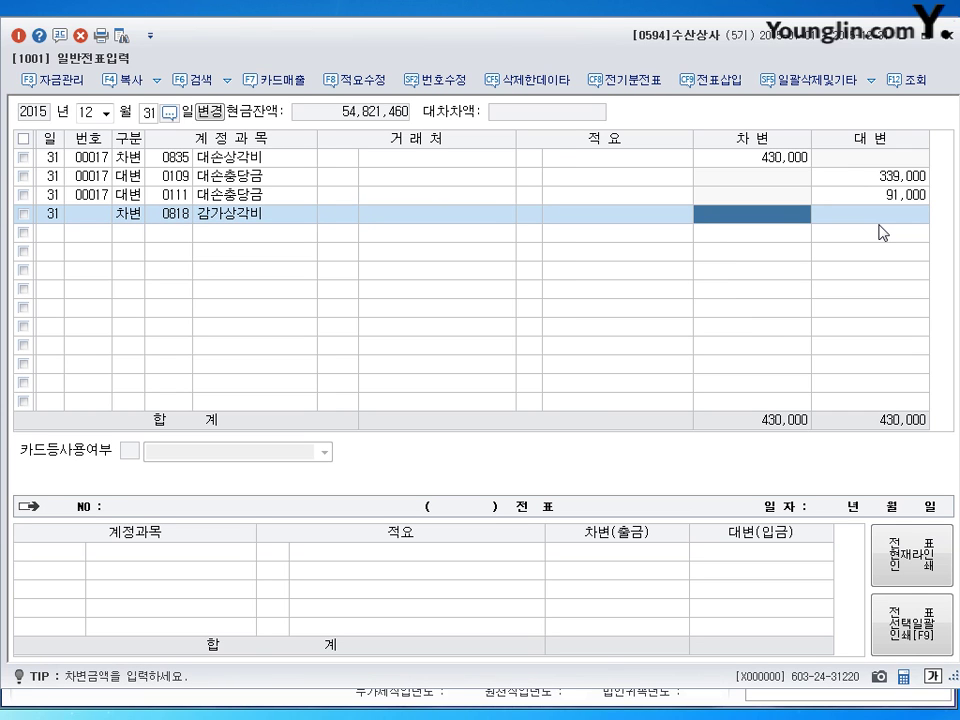
text(1700000)
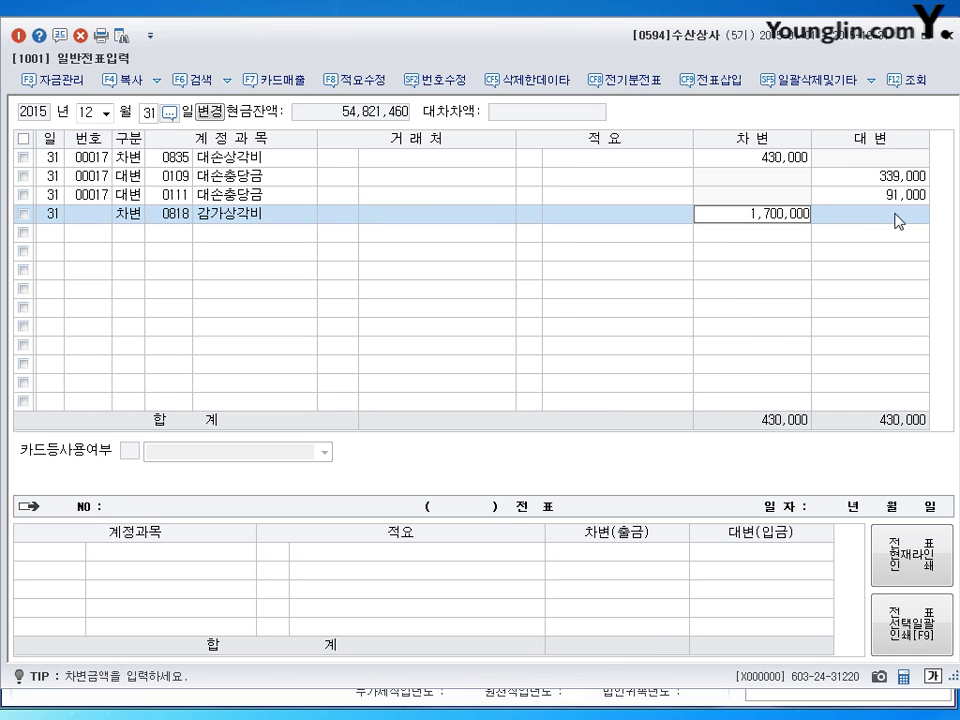
key(Return)
Step: Credit 감가상각누계액 1,200,000 to 0209 and 500,000 to 0213, balancing voucher 00018
text(4)
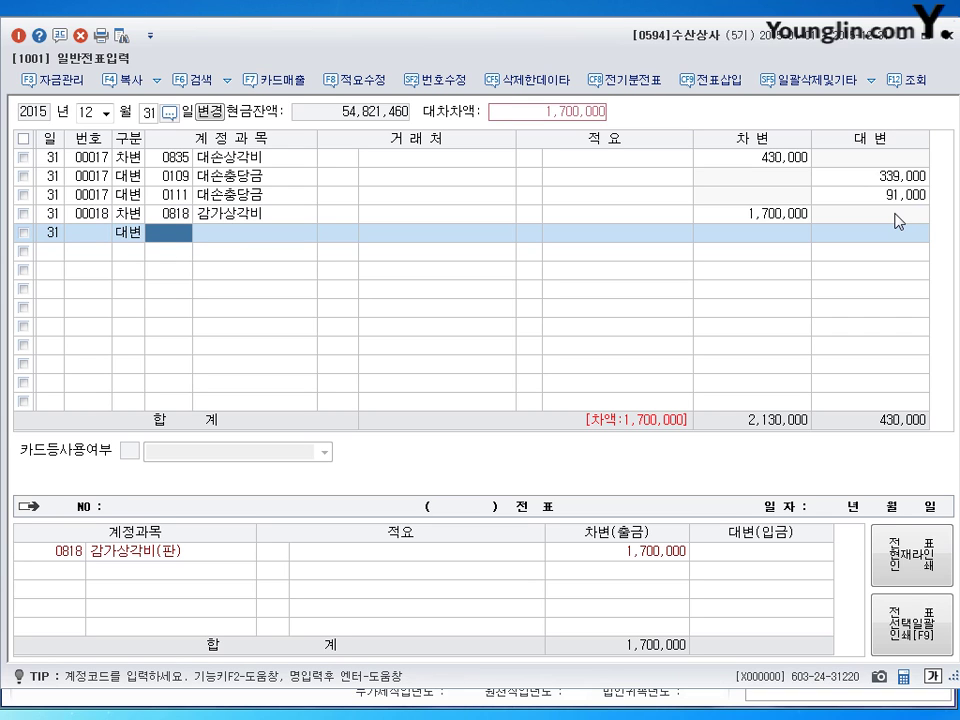
text(209)
key(Return)
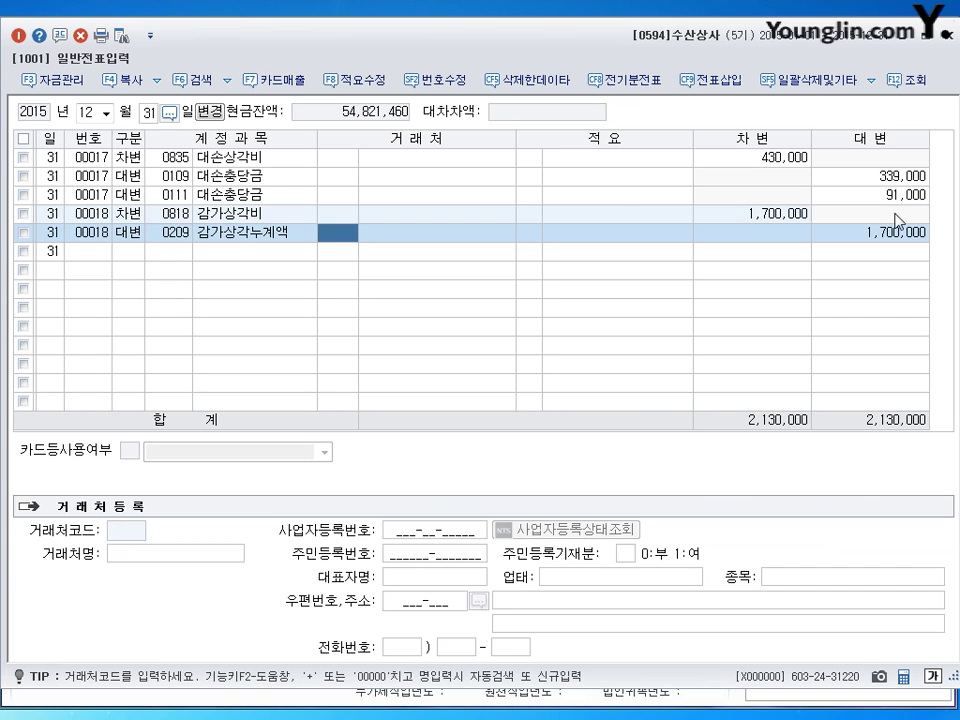
key(Return)
key(Return)
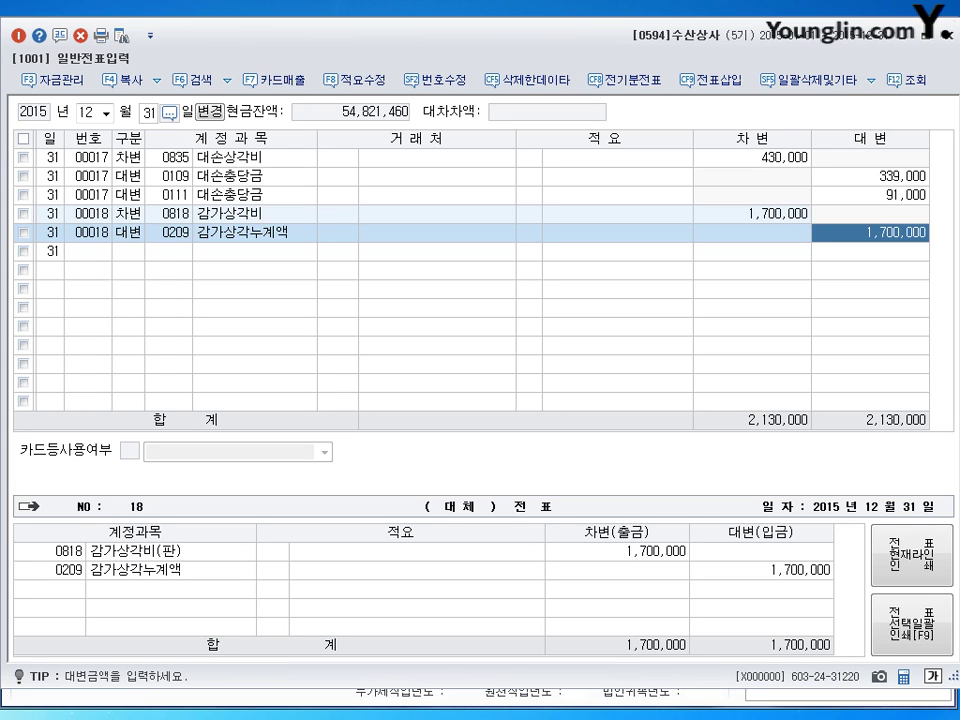
text(1200000)
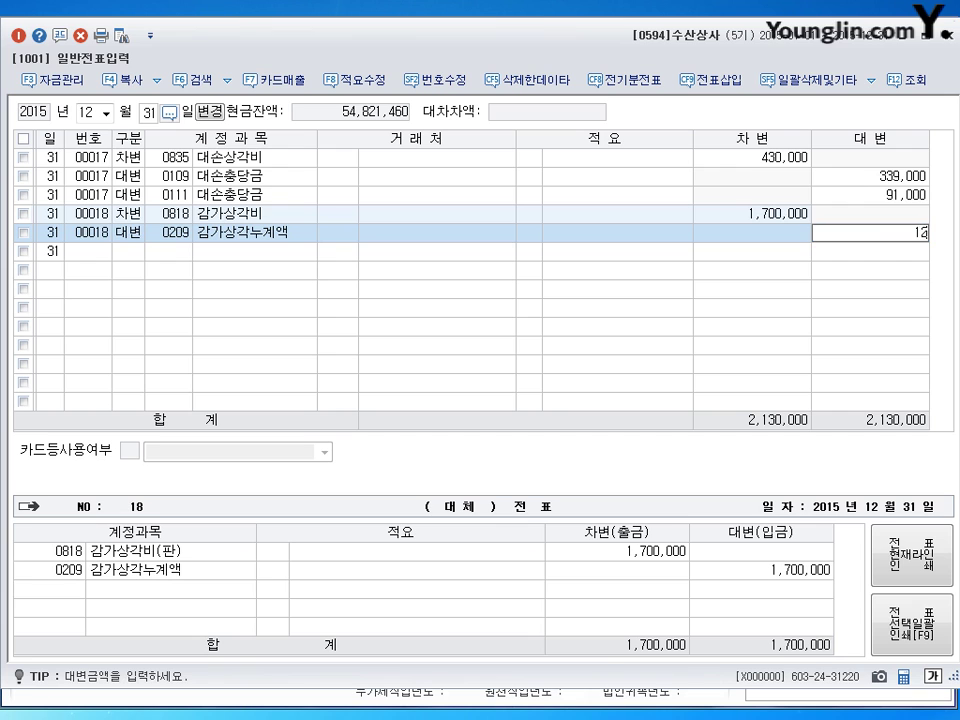
key(Return)
text(0213)
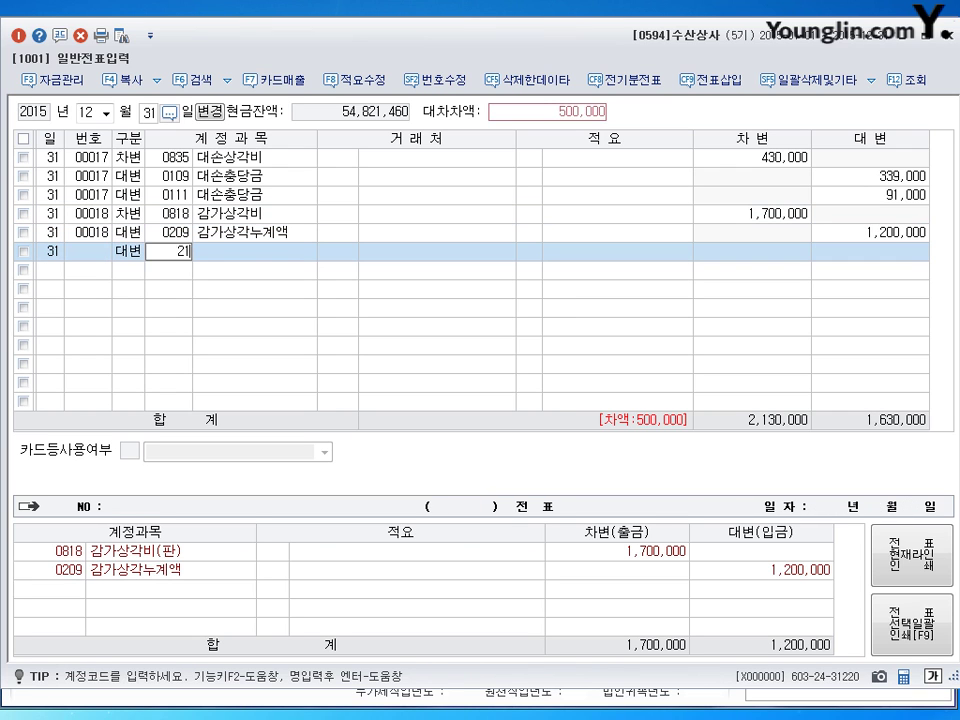
key(Return)
key(Return)
key(Return)
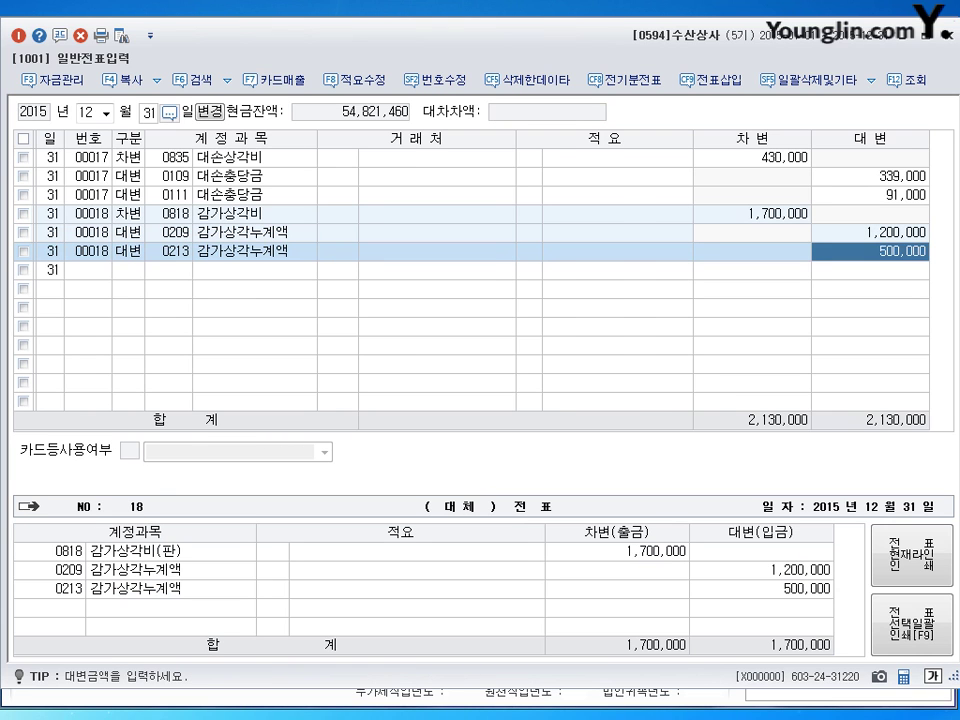
click(529, 251)
click(169, 251)
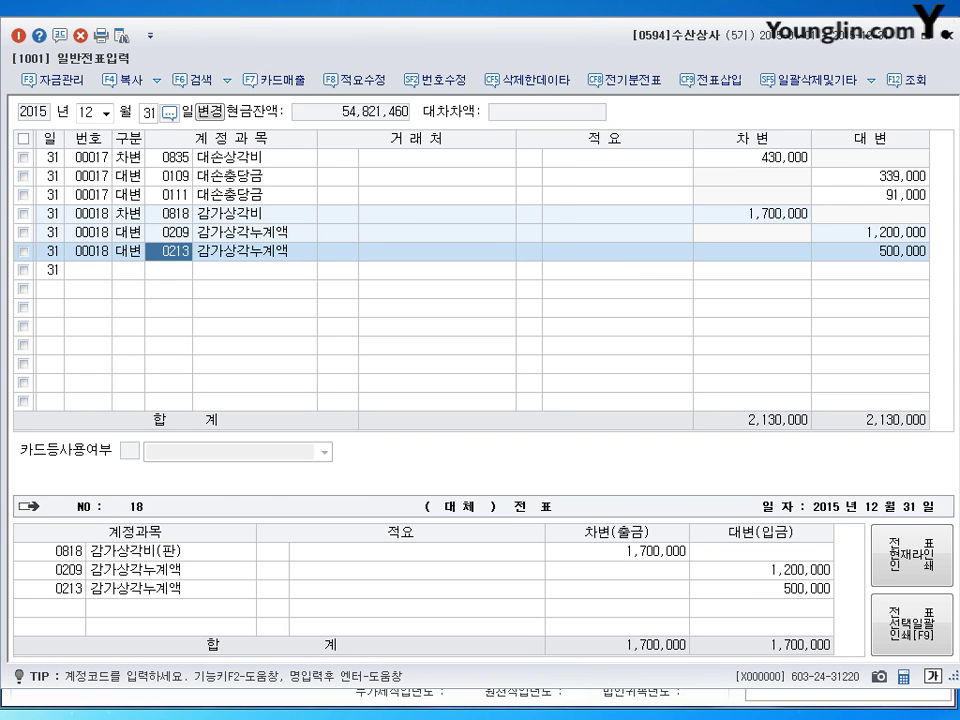
click(128, 270)
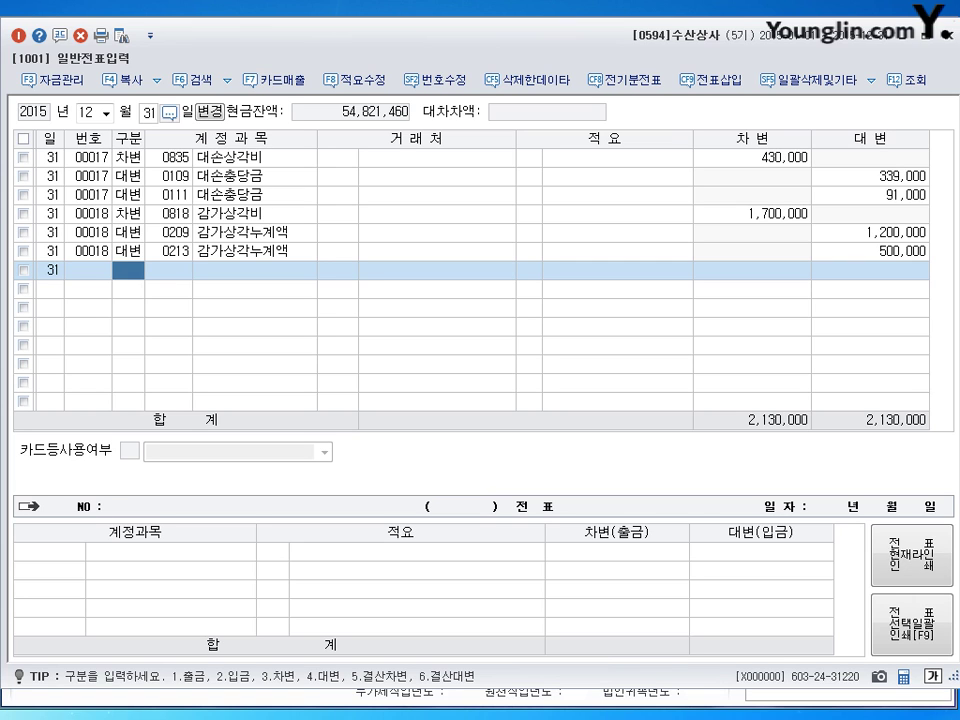
Step: Debit 0141 현금과부족 10,000 and credit 0930 잡이익 10,000 in voucher 00019
text(3)
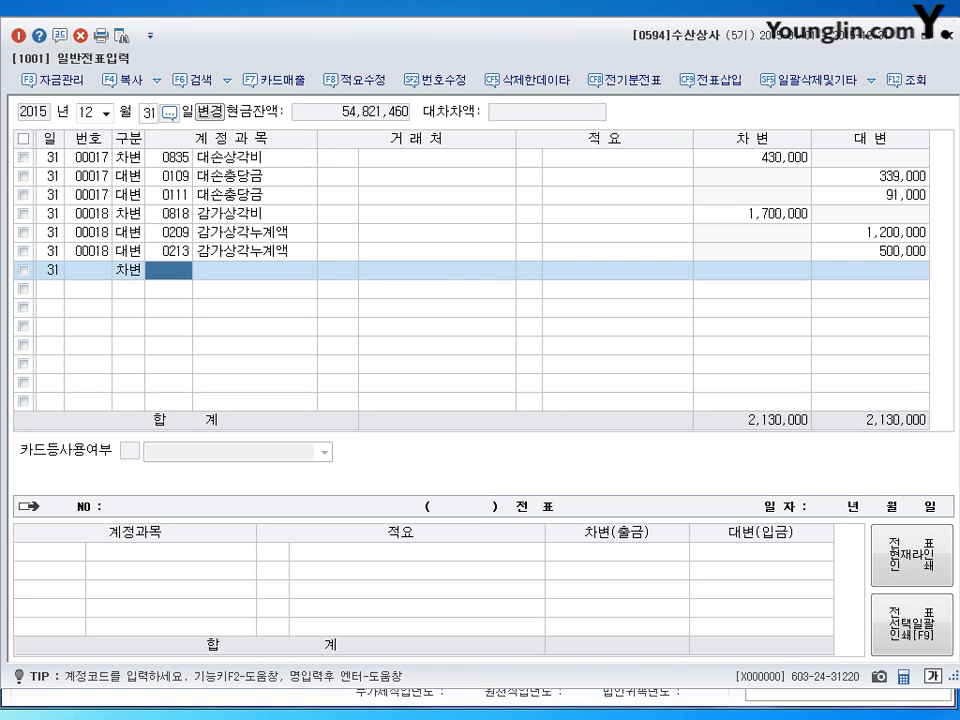
text(0141)
key(Return)
key(Return)
key(Return)
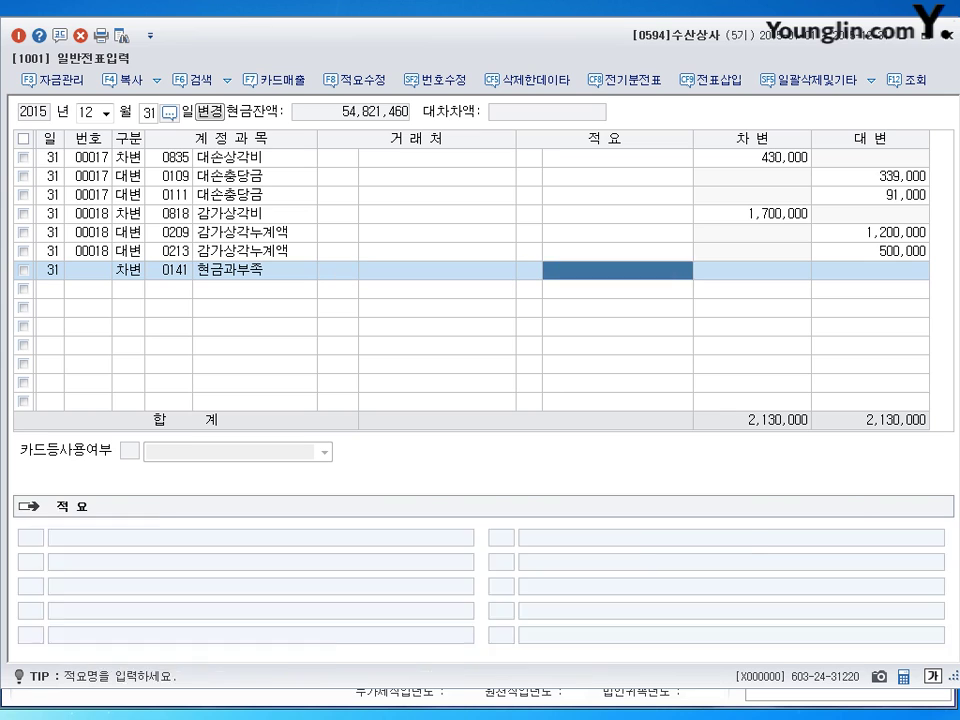
text(100000)
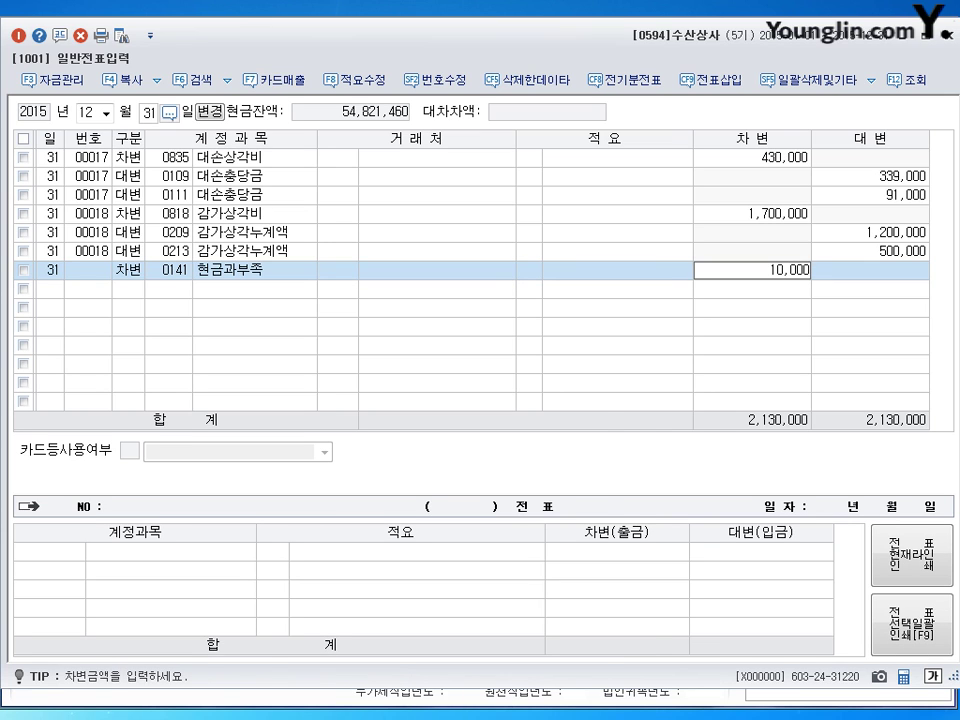
key(Return)
text(4)
key(Return)
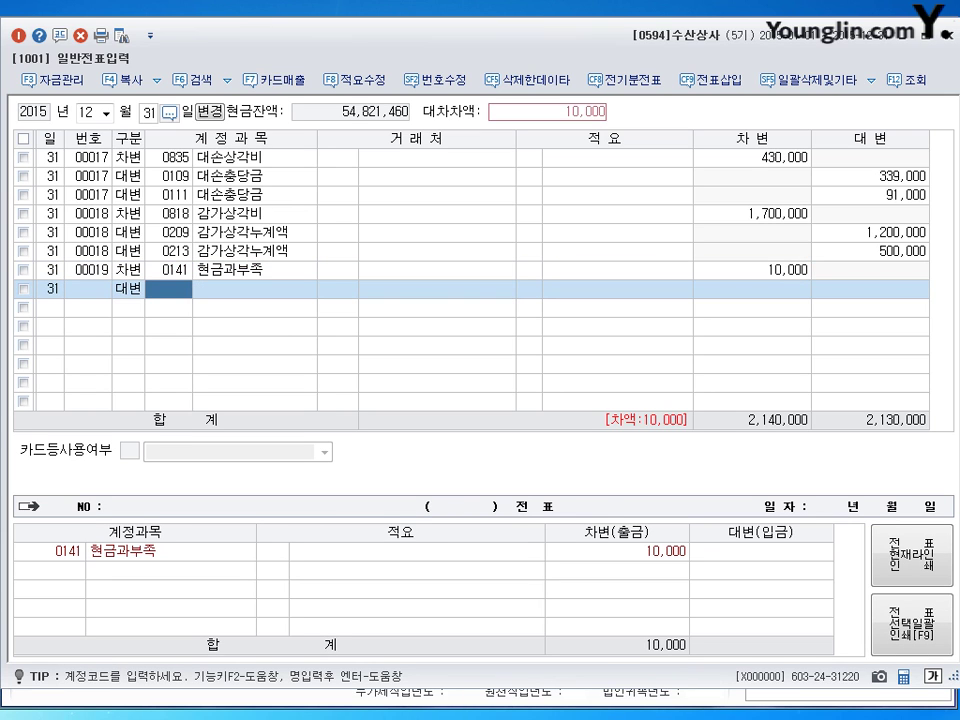
text(930)
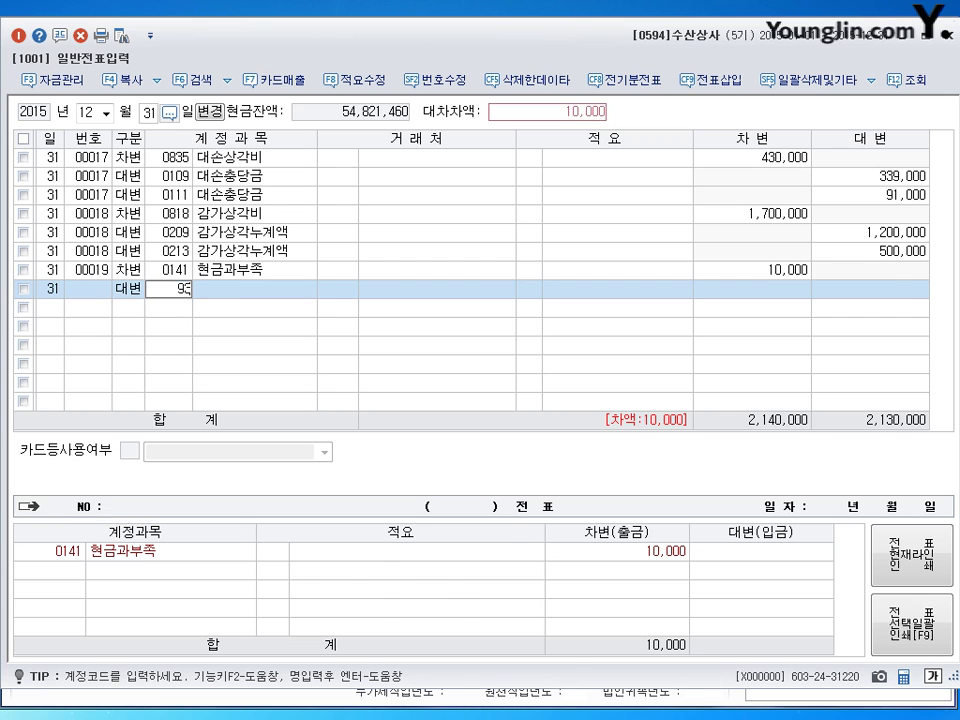
key(Return)
key(Return)
key(Return)
key(Return)
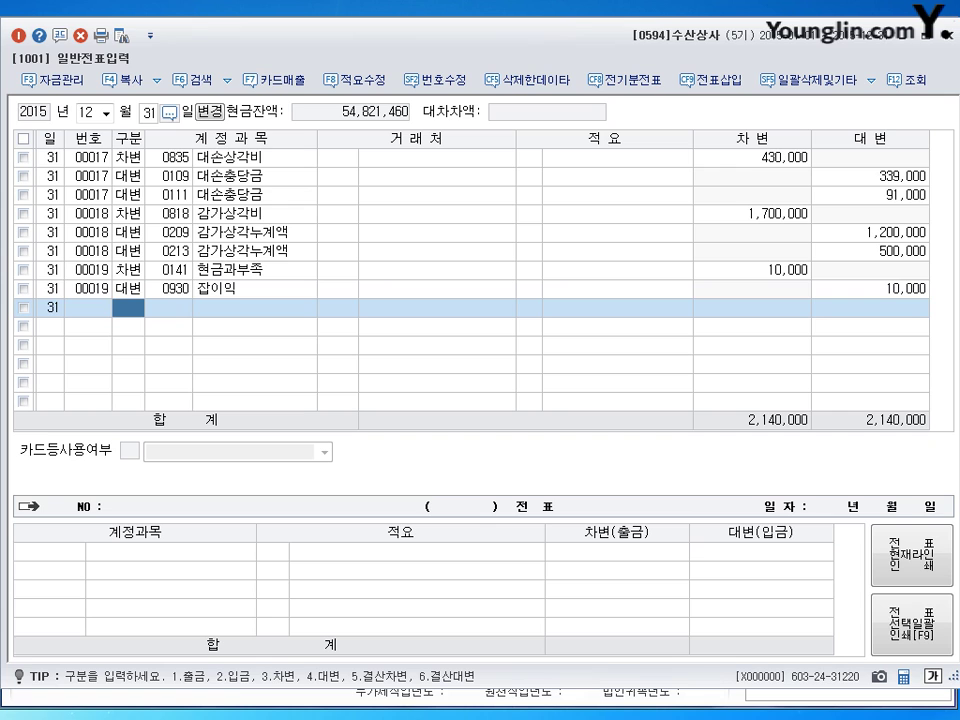
Step: Post the closing entry debiting 0451 상품매출원가 134,510,000 against 0146 상품, then leave voucher entry
text(5)
key(Return)
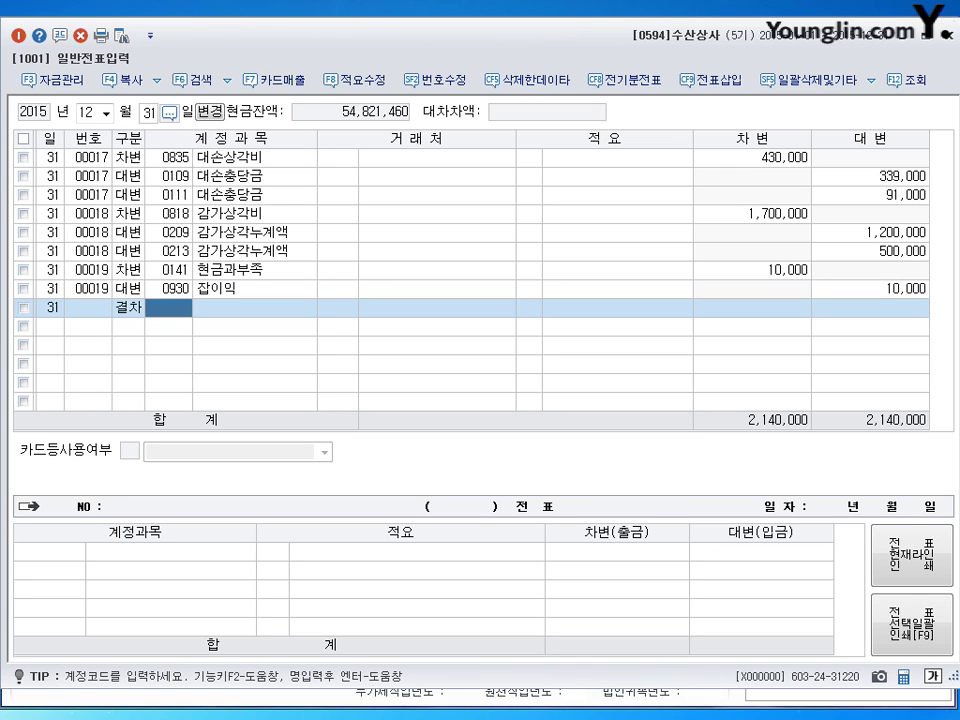
text(451)
key(Return)
key(Return)
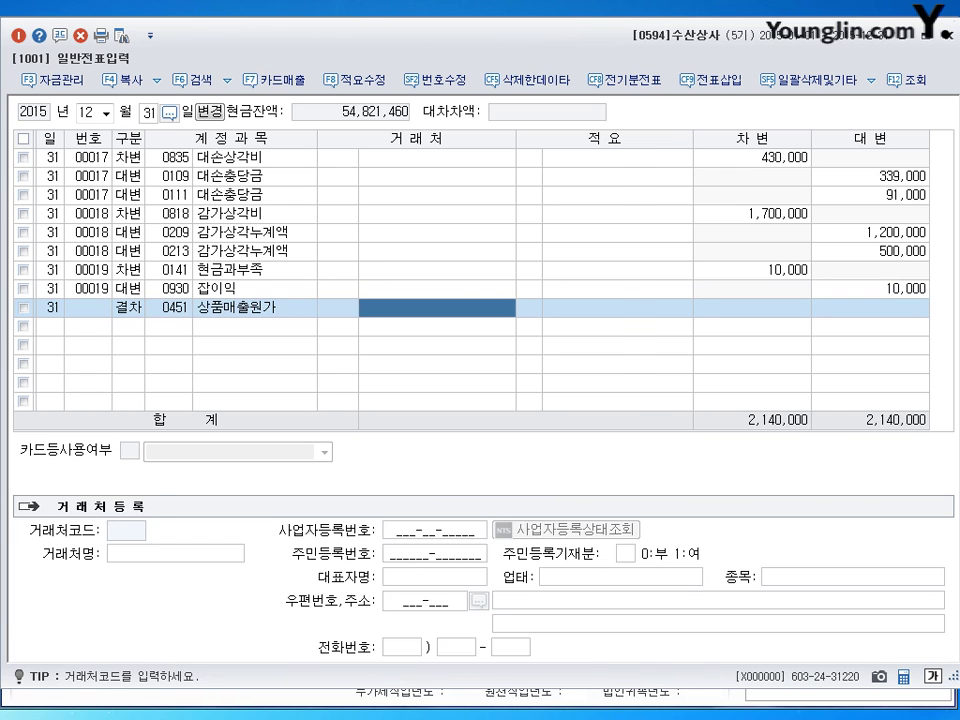
key(Return)
key(Return)
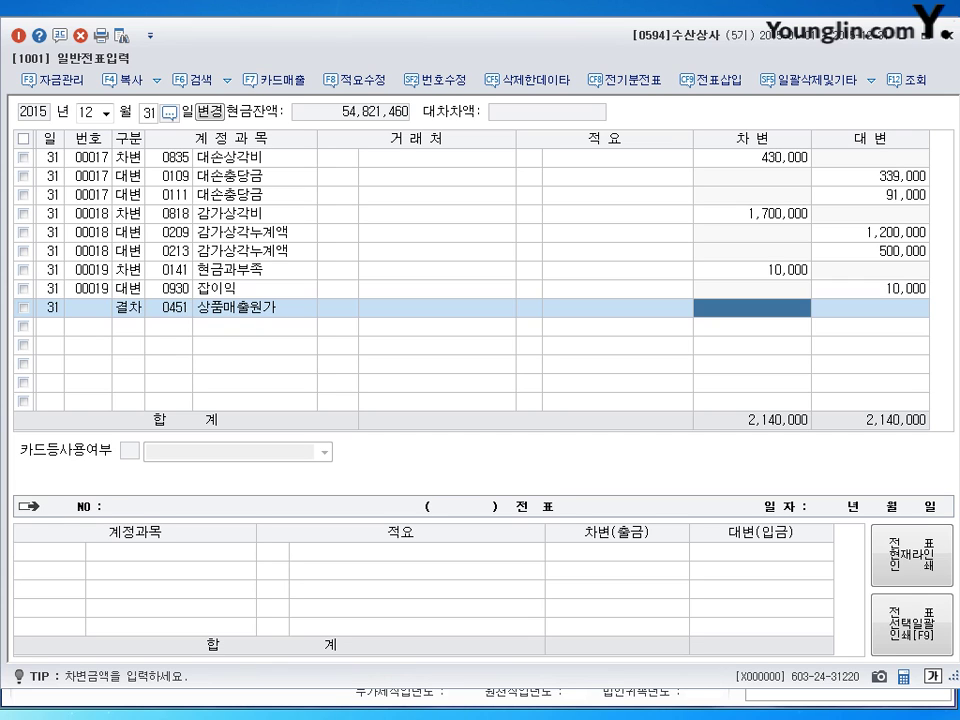
text(1)
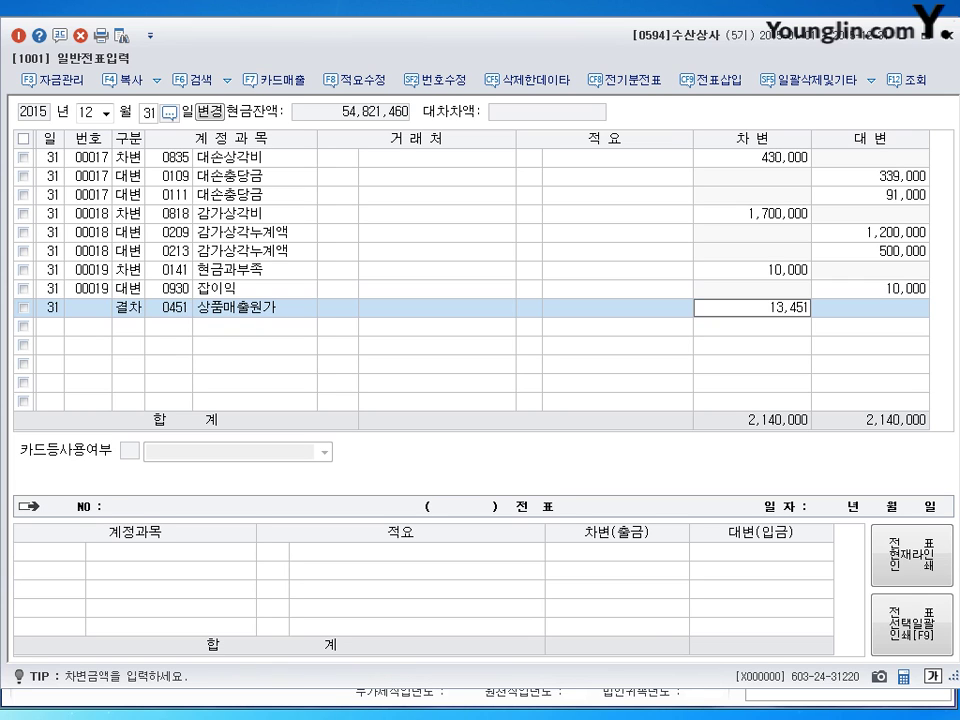
text(34,510,000)
key(Return)
text(6)
key(Return)
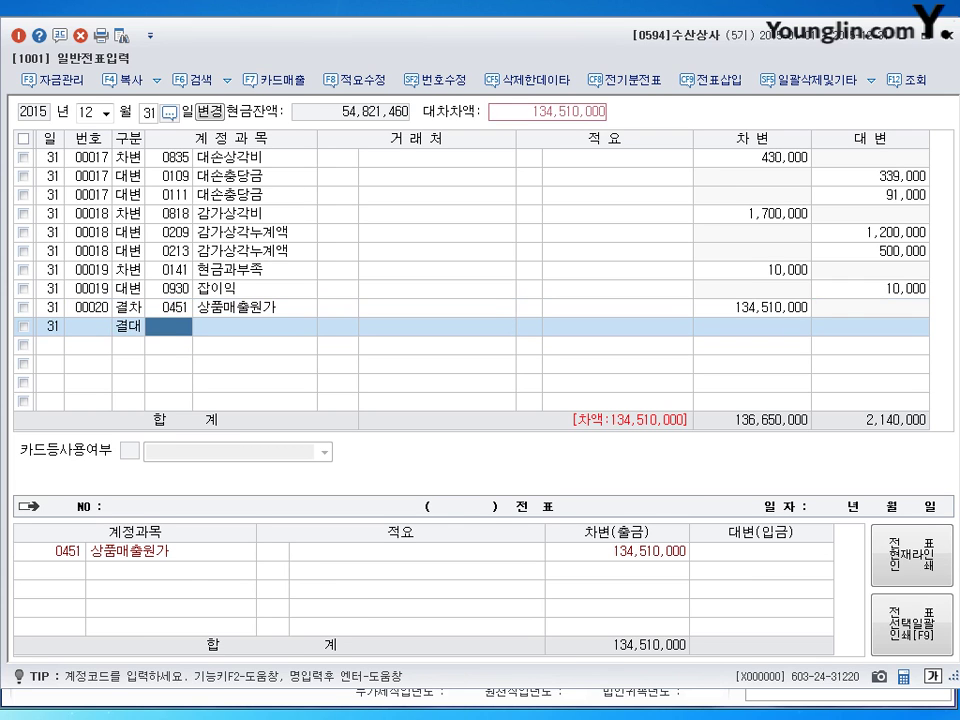
text(146)
key(Return)
key(Return)
key(Return)
key(Return)
key(Return)
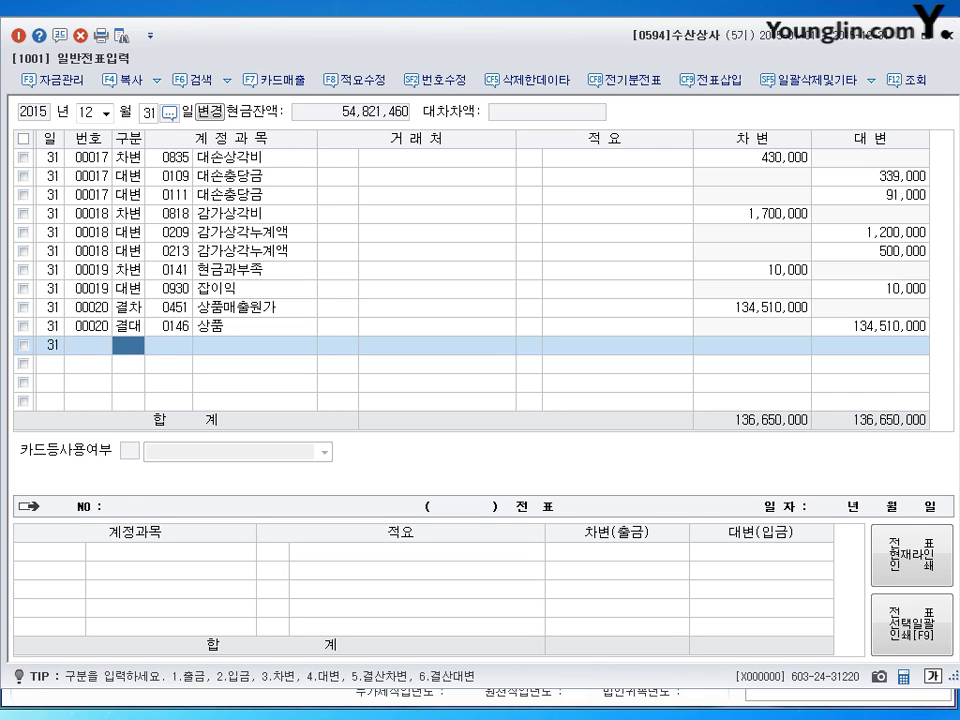
click(950, 35)
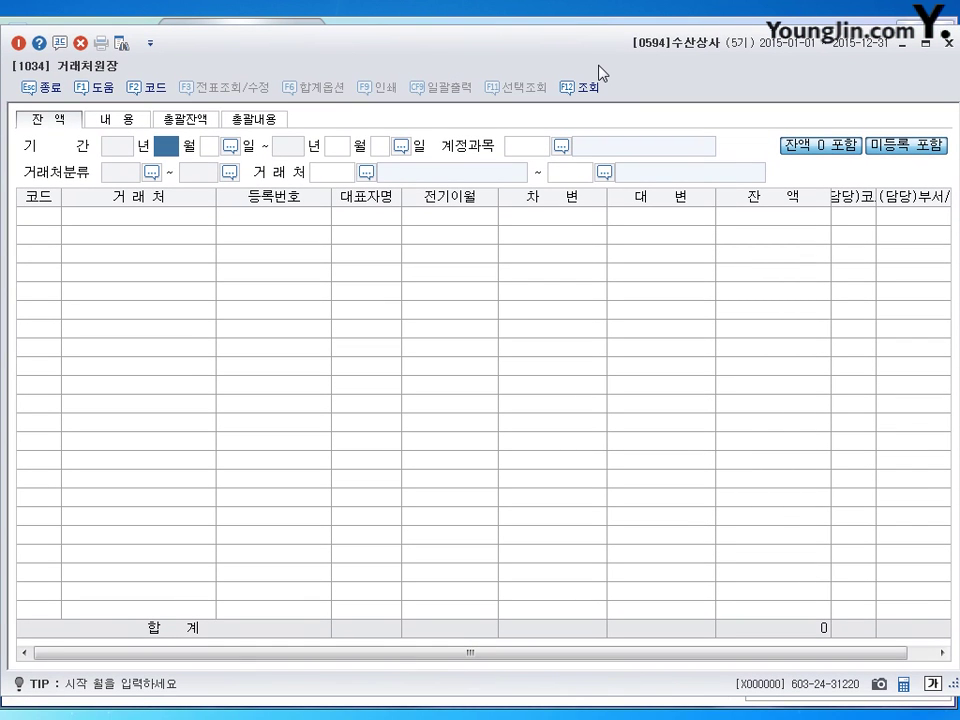
Step: Query the 거래처원장 for June 1–30, 2015, account 0251 외상매입금, all partners
text(6)
key(Return)
text(1)
key(Return)
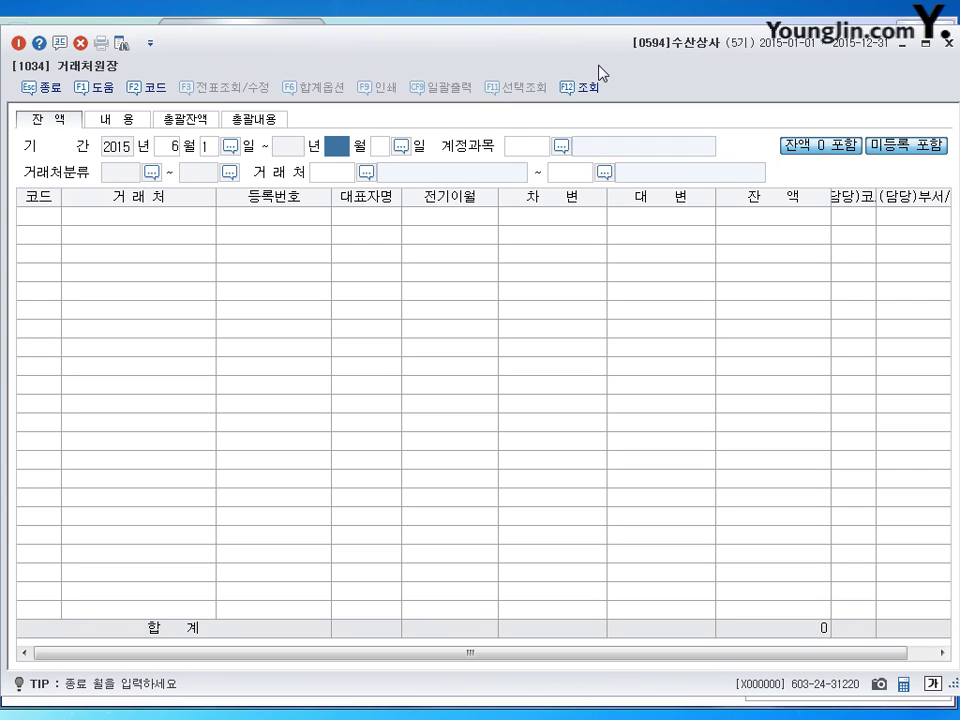
text(12)
key(Return)
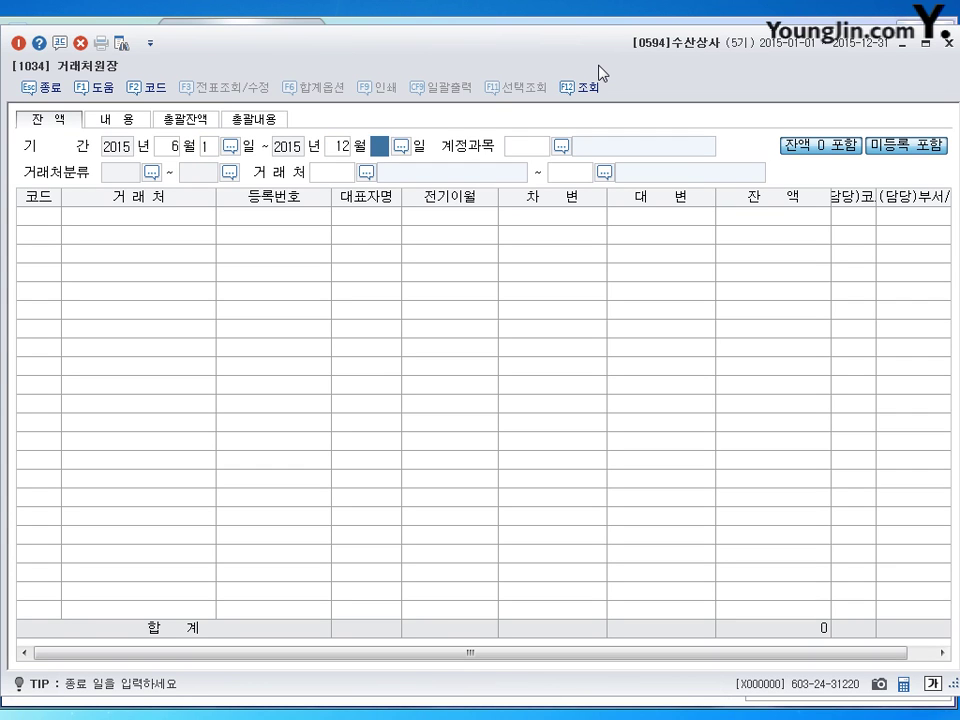
key(shift+Tab)
text(6)
key(Return)
text(30)
key(Return)
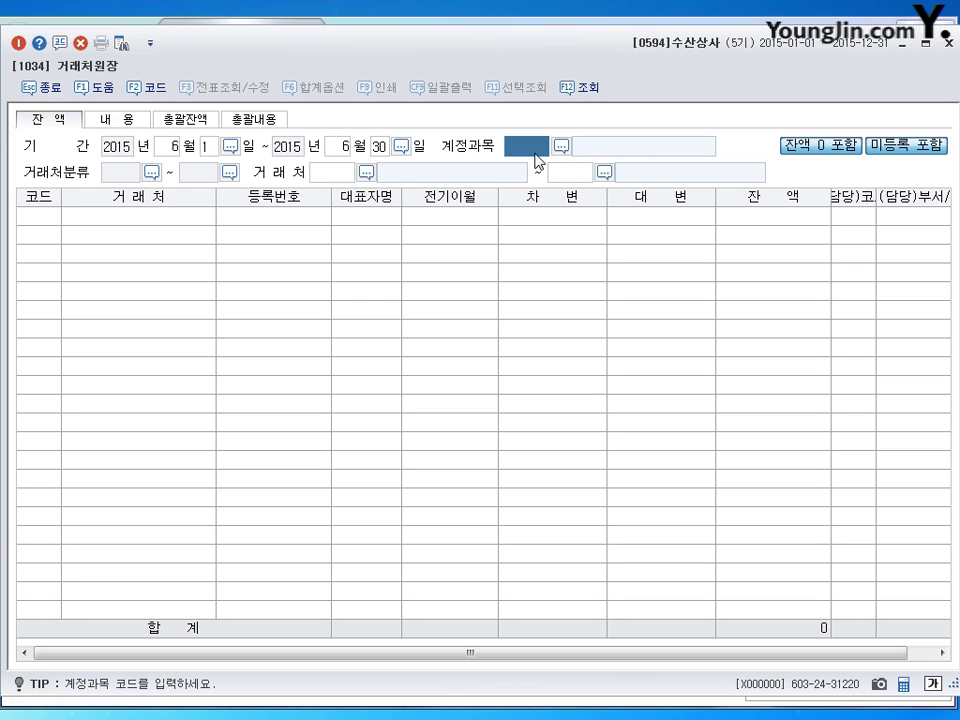
text(251)
key(Return)
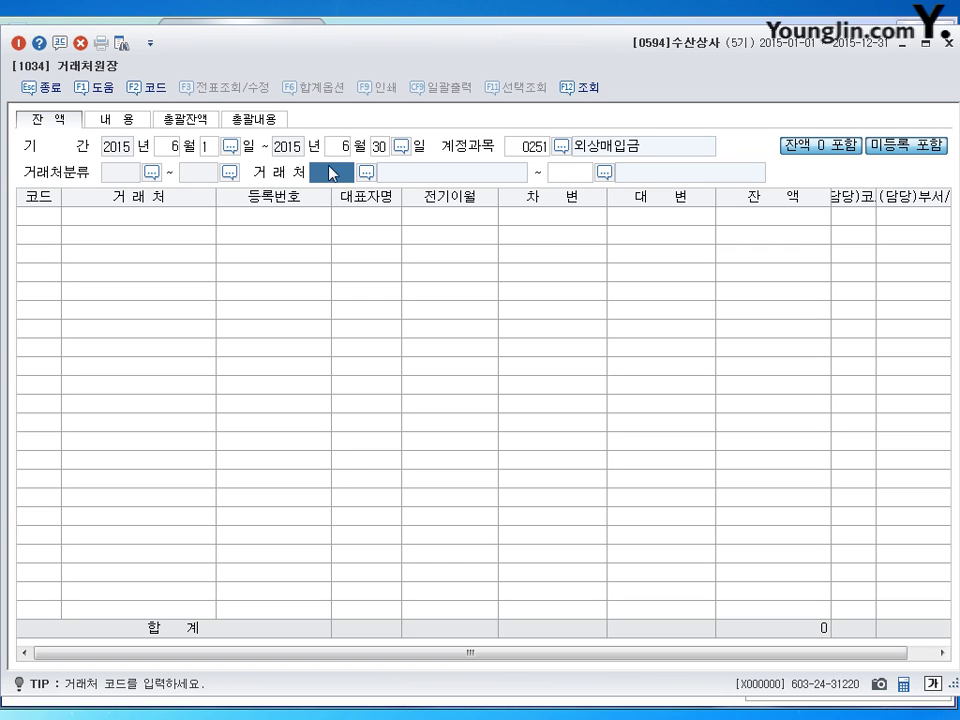
key(Return)
key(Return)
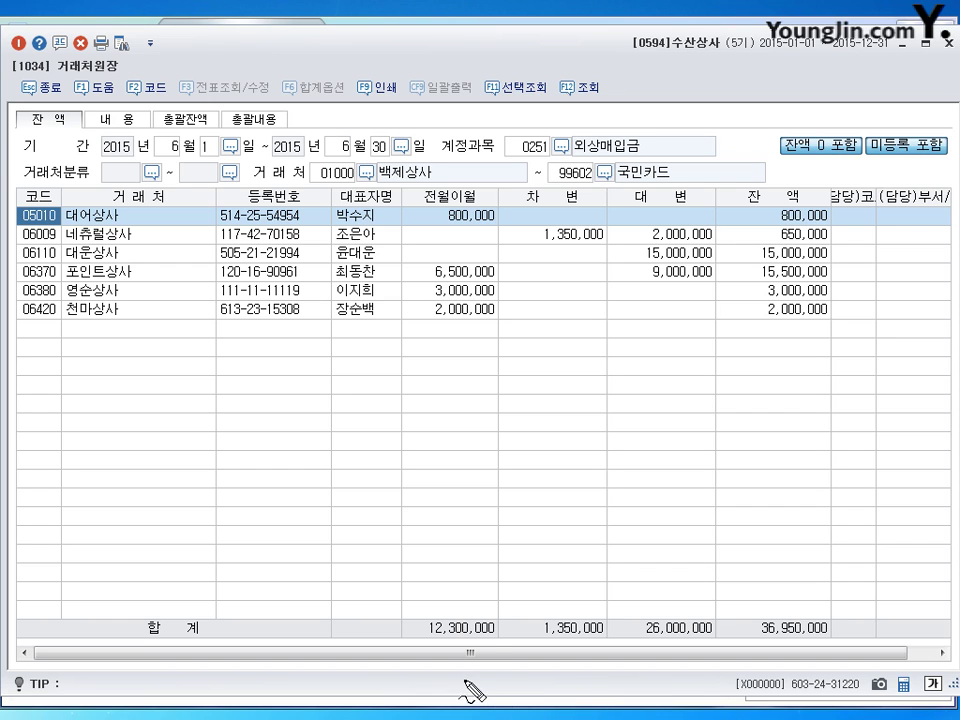
Step: Mark the 대변 credits 2,000,000, 15,000,000 and 9,000,000 and supplier code 06110
mouse_move(623, 184)
mouse_down()
mouse_move(628, 202)
mouse_move(636, 183)
mouse_up()
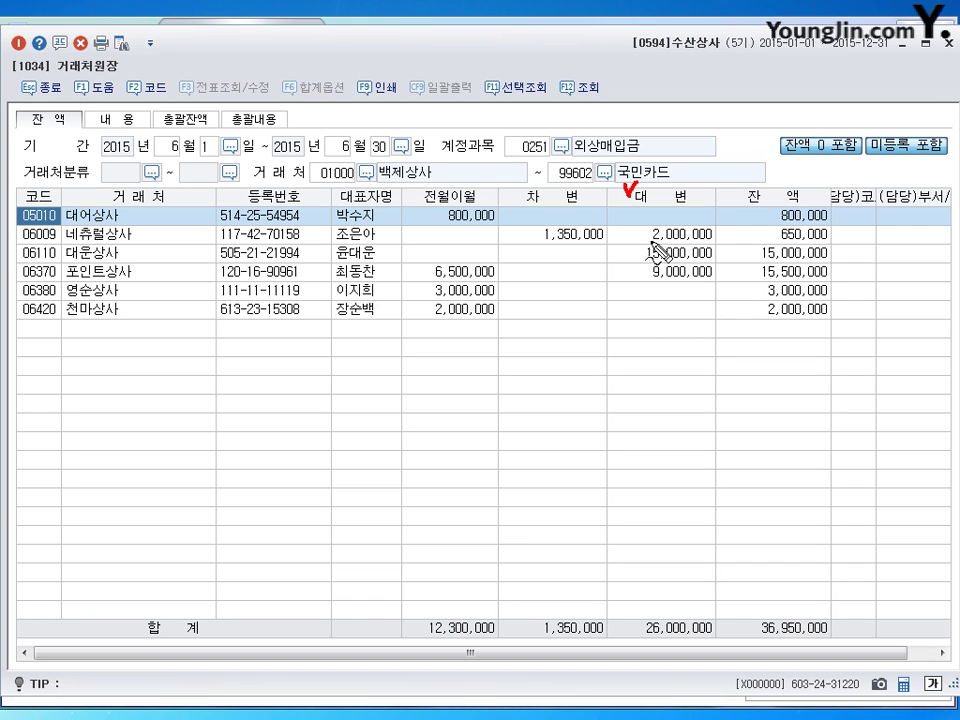
drag(648, 241, 722, 238)
drag(648, 255, 727, 256)
drag(653, 283, 722, 280)
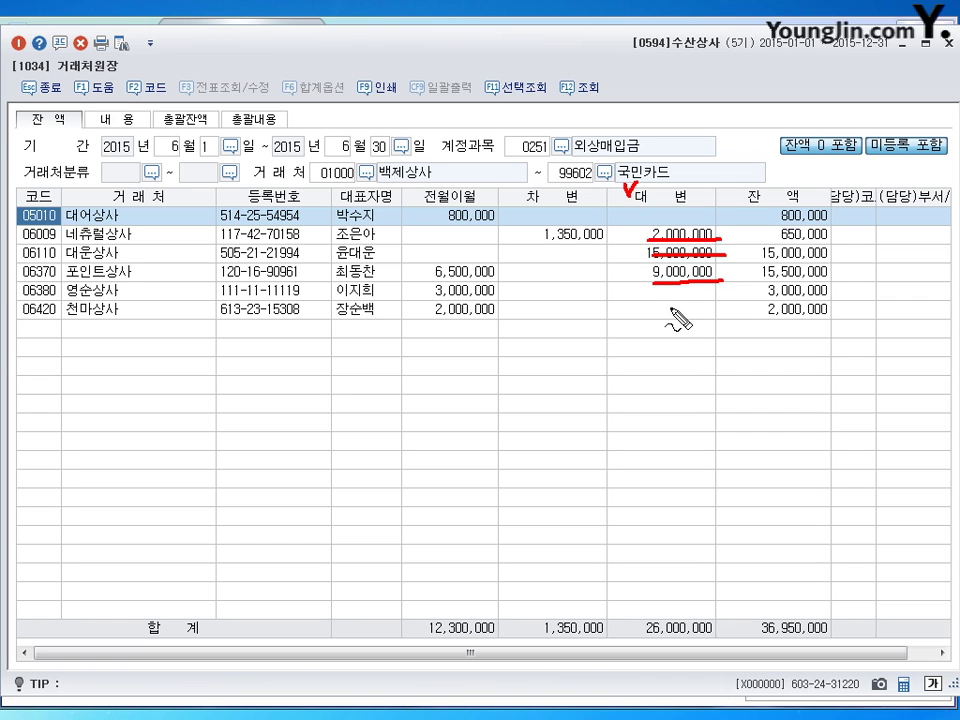
mouse_move(658, 239)
mouse_down()
mouse_move(650, 254)
mouse_move(722, 249)
mouse_move(720, 266)
mouse_move(668, 272)
mouse_move(658, 248)
mouse_up()
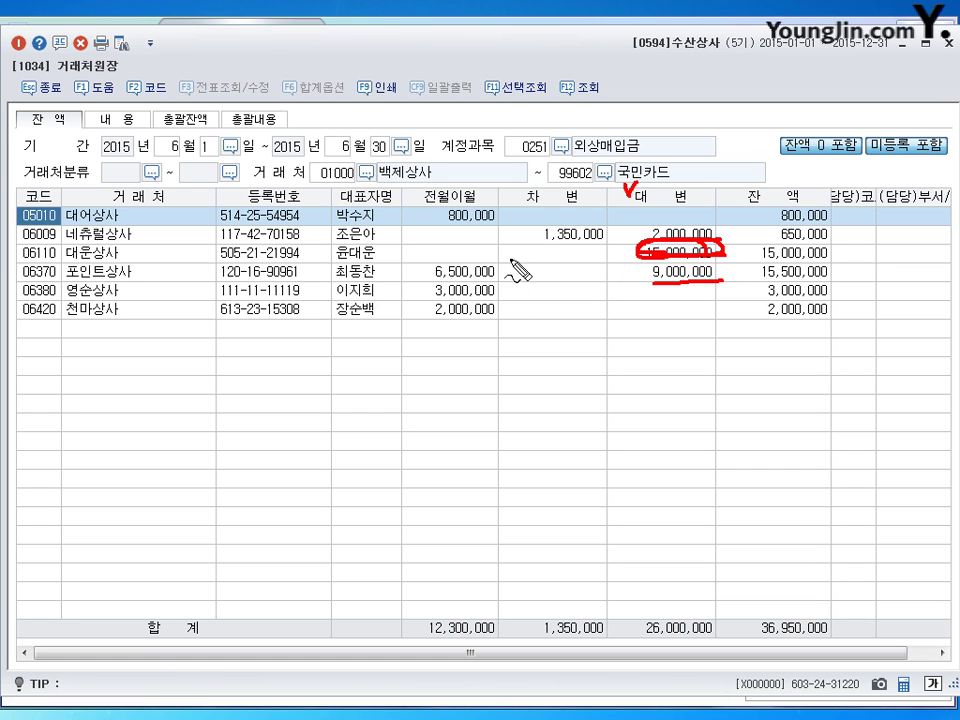
mouse_move(50, 246)
mouse_down()
mouse_move(17, 265)
mouse_move(55, 255)
mouse_up()
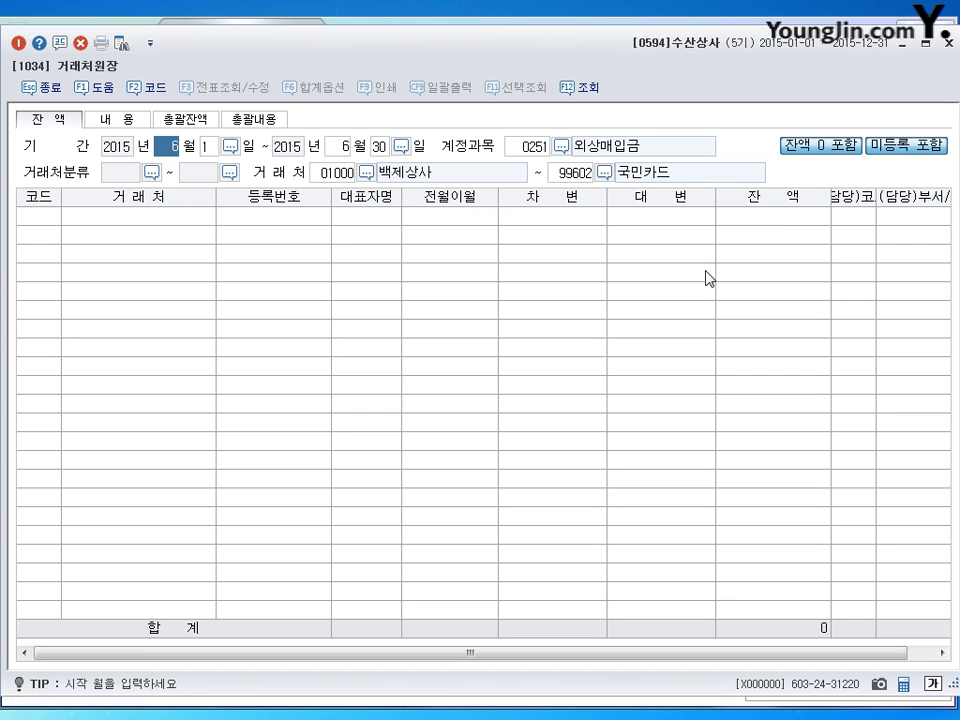
Step: Close the customer ledger and open 일계표(월계표) under 장부관리
key(Escape)
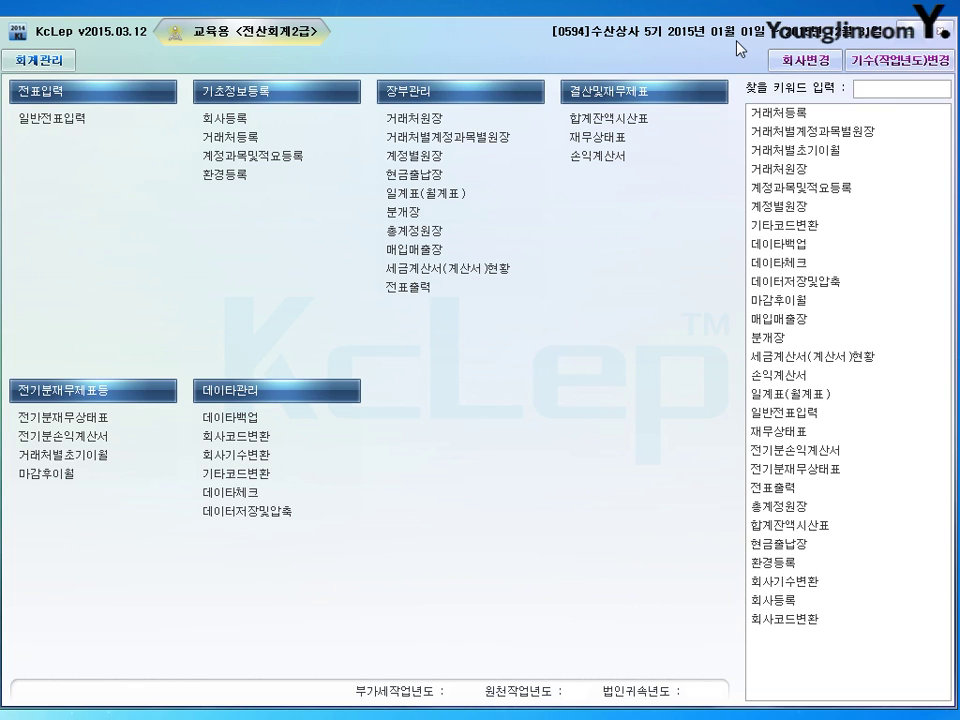
click(445, 195)
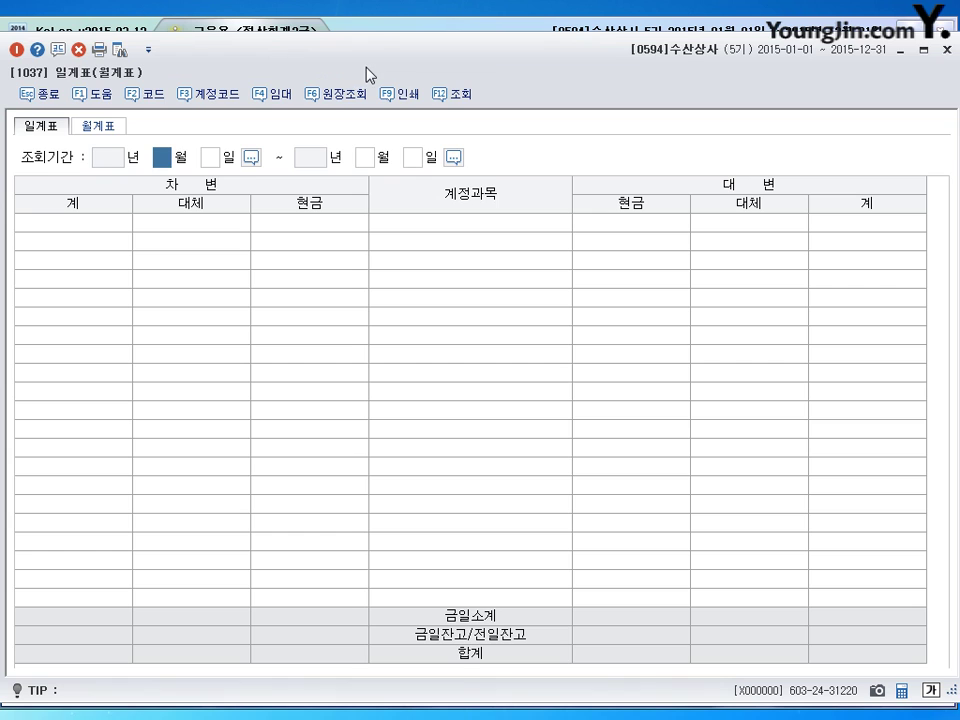
Step: Load the 월계표 for April (04 to 04) and scroll to 판매비및일반관리비
click(120, 125)
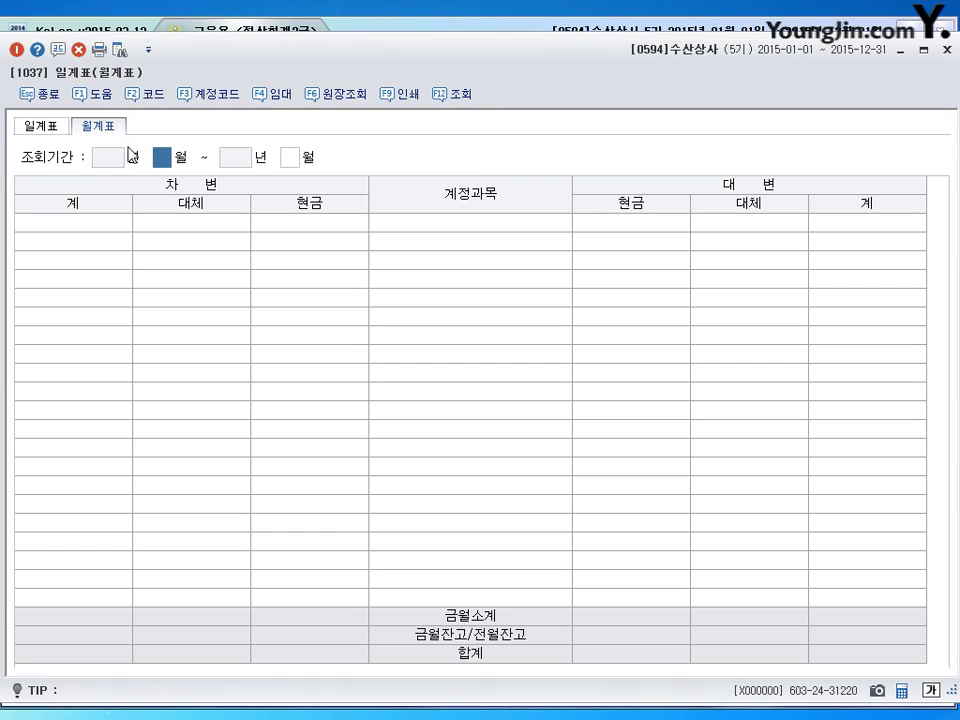
text(04)
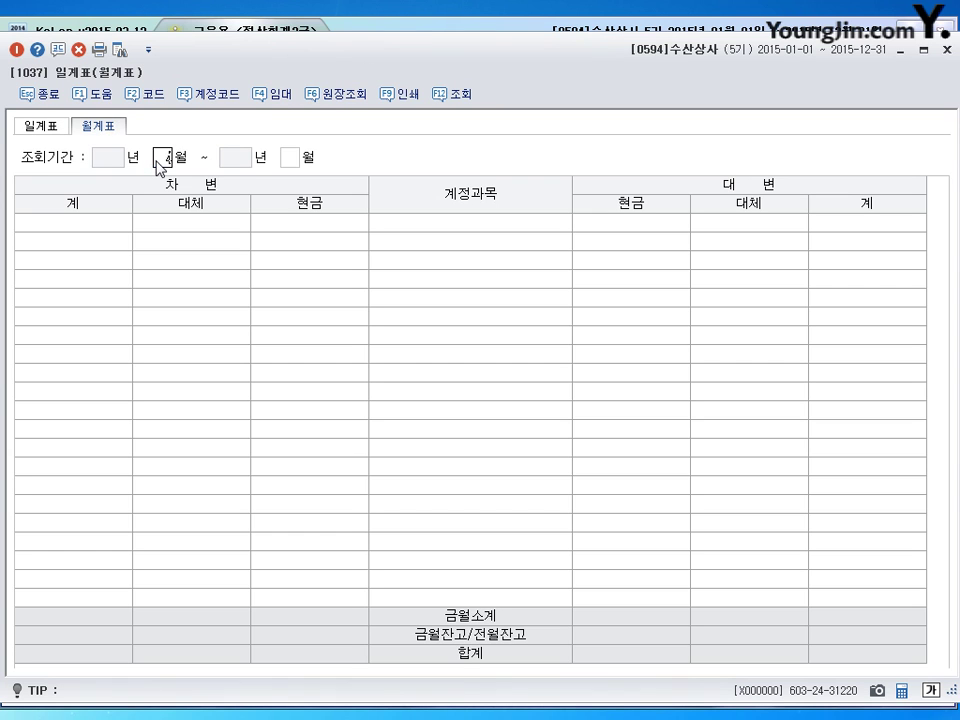
text(04)
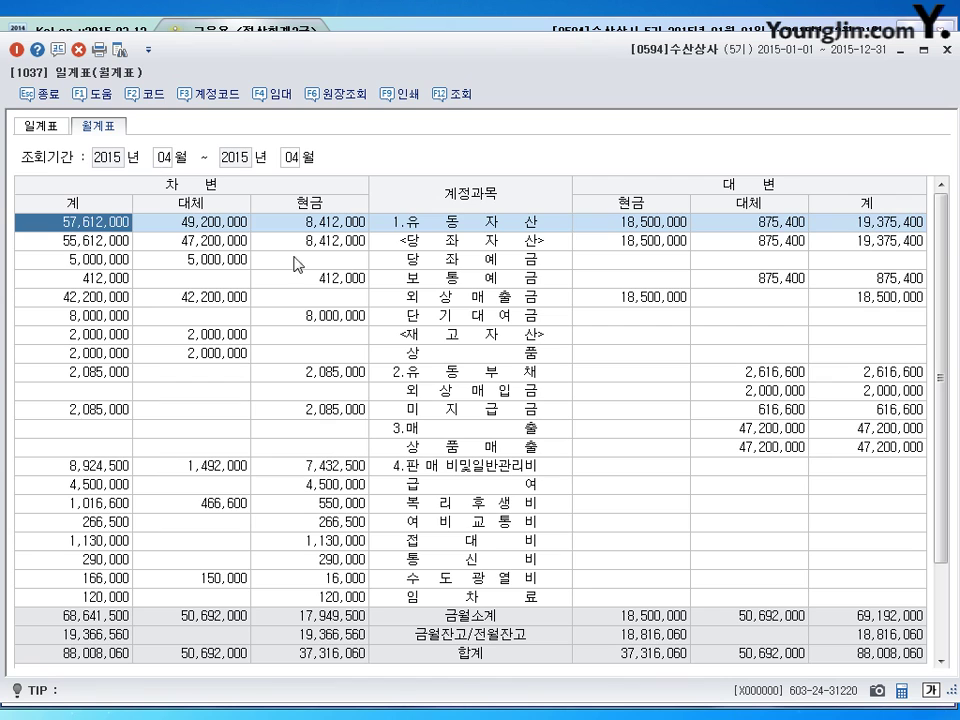
click(525, 423)
scroll(485, 455, down, 2)
click(476, 379)
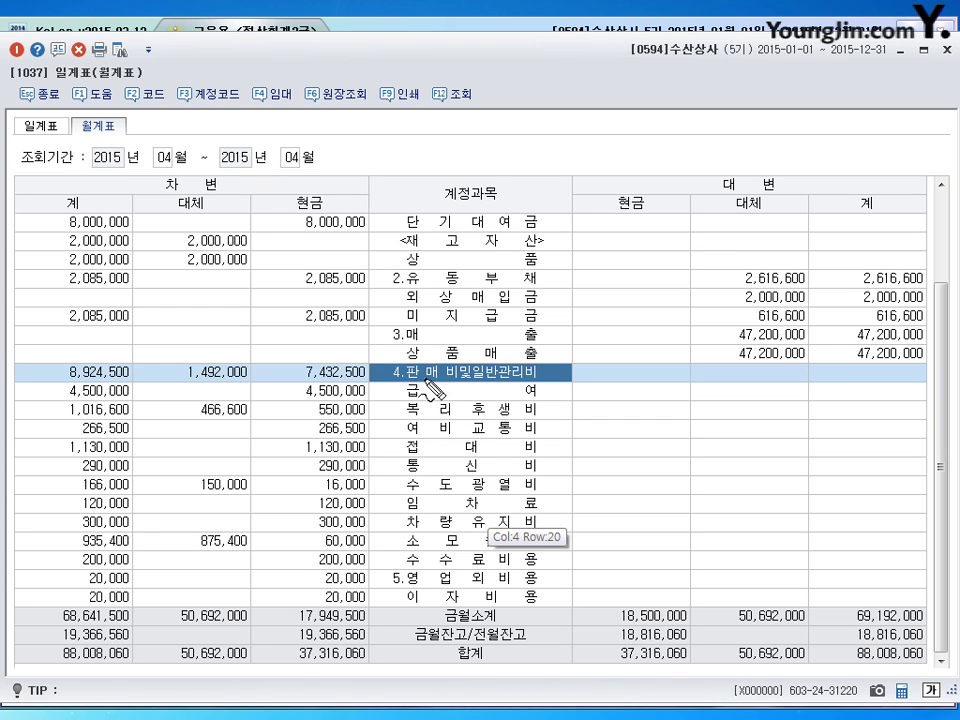
Step: Read 복리후생비 debits: 1,016,600 total and 550,000 cash, then close the report
mouse_move(403, 425)
mouse_down()
mouse_move(532, 428)
mouse_move(472, 404)
mouse_move(393, 420)
mouse_up()
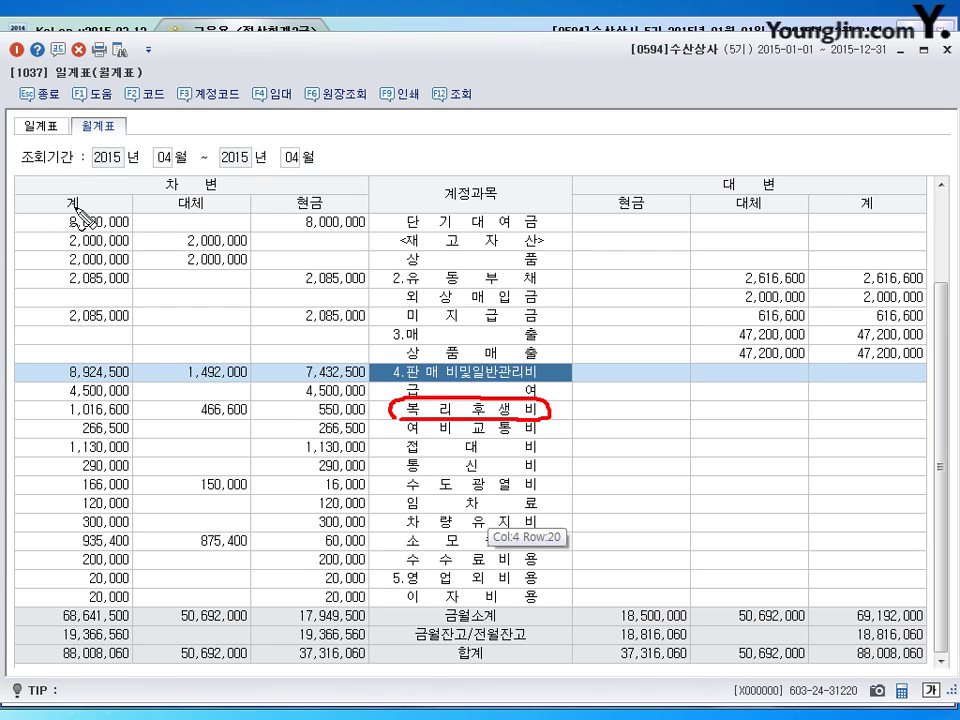
drag(72, 212, 62, 194)
drag(70, 420, 132, 419)
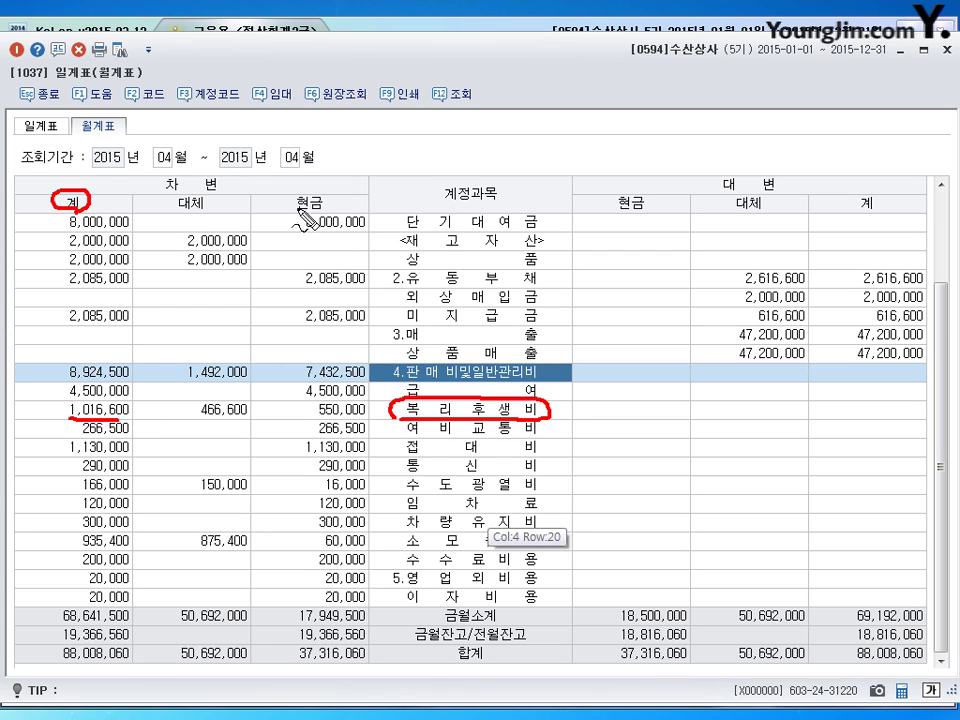
mouse_move(310, 212)
mouse_down()
mouse_move(275, 210)
mouse_move(340, 214)
mouse_up()
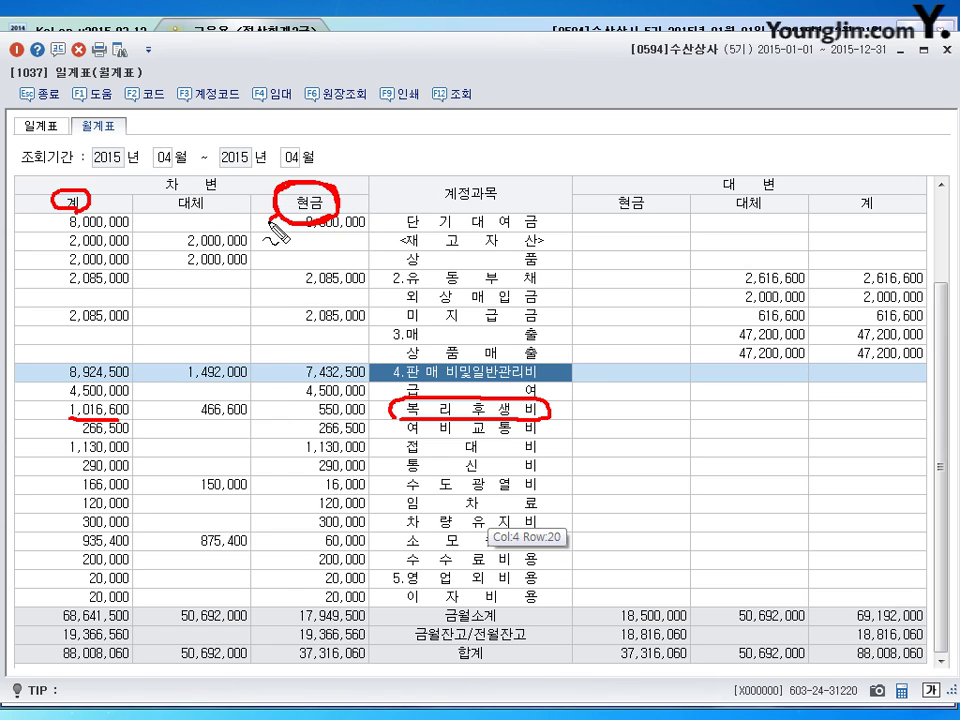
mouse_move(280, 214)
mouse_down()
mouse_move(259, 405)
mouse_move(268, 415)
mouse_move(298, 413)
mouse_move(305, 398)
mouse_move(306, 412)
mouse_up()
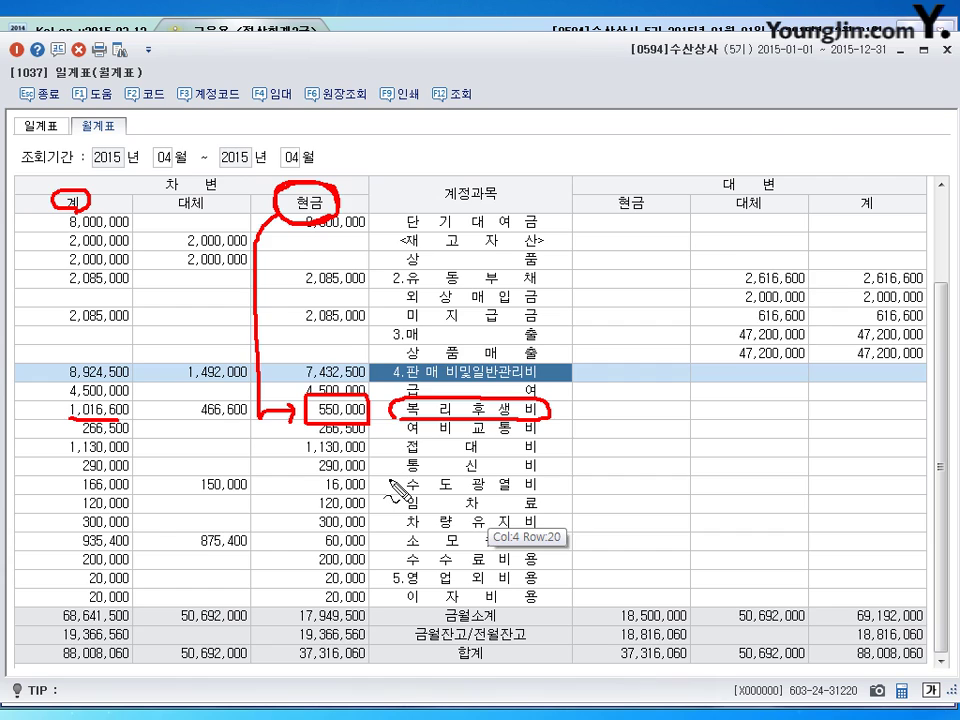
key(Escape)
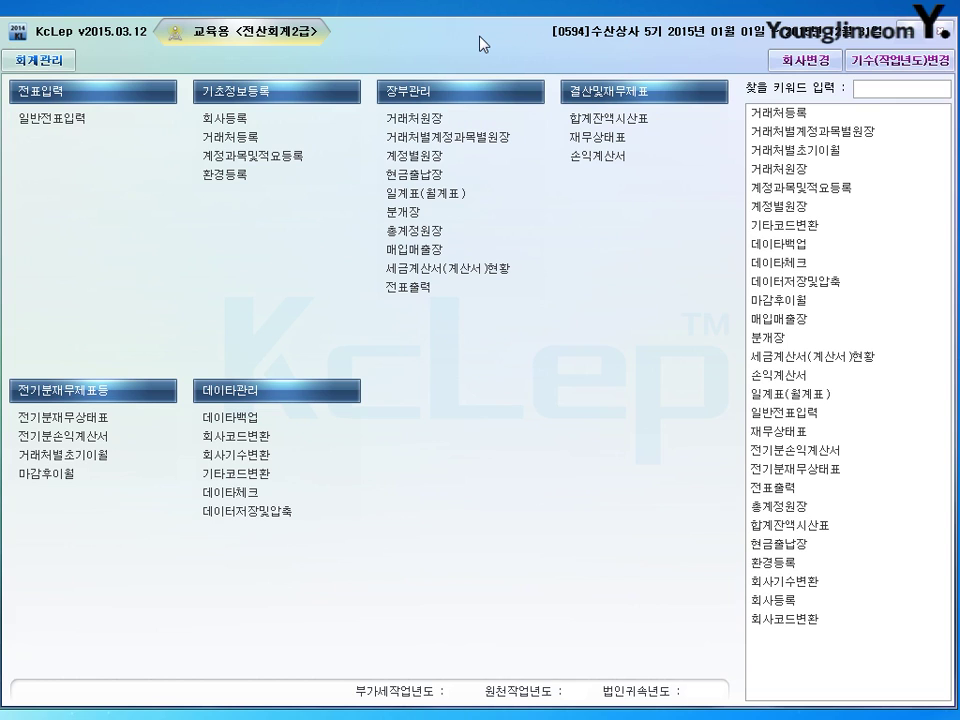
Step: Open the 계정별원장 with the period set to June 1–30, 2015
click(410, 156)
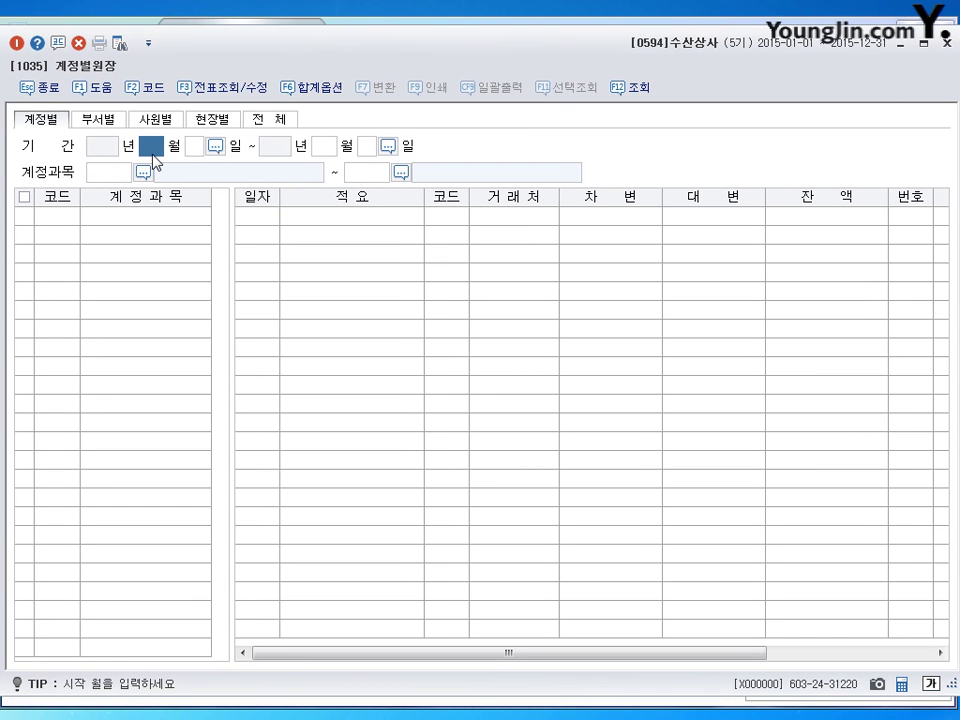
text(6)
key(Return)
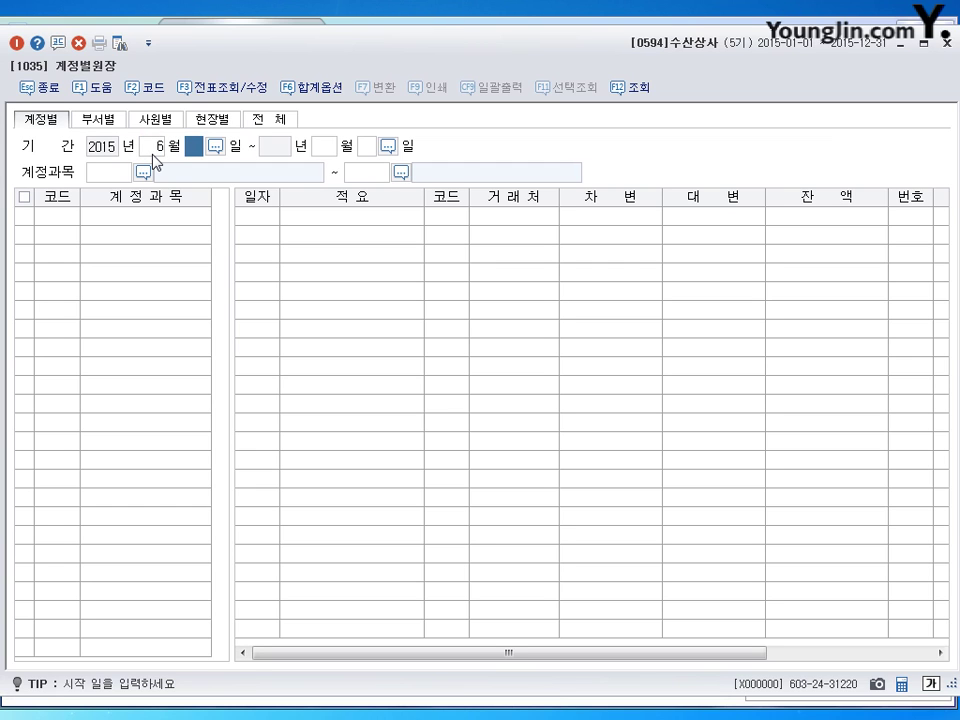
text(1)
key(Return)
text(6)
key(Return)
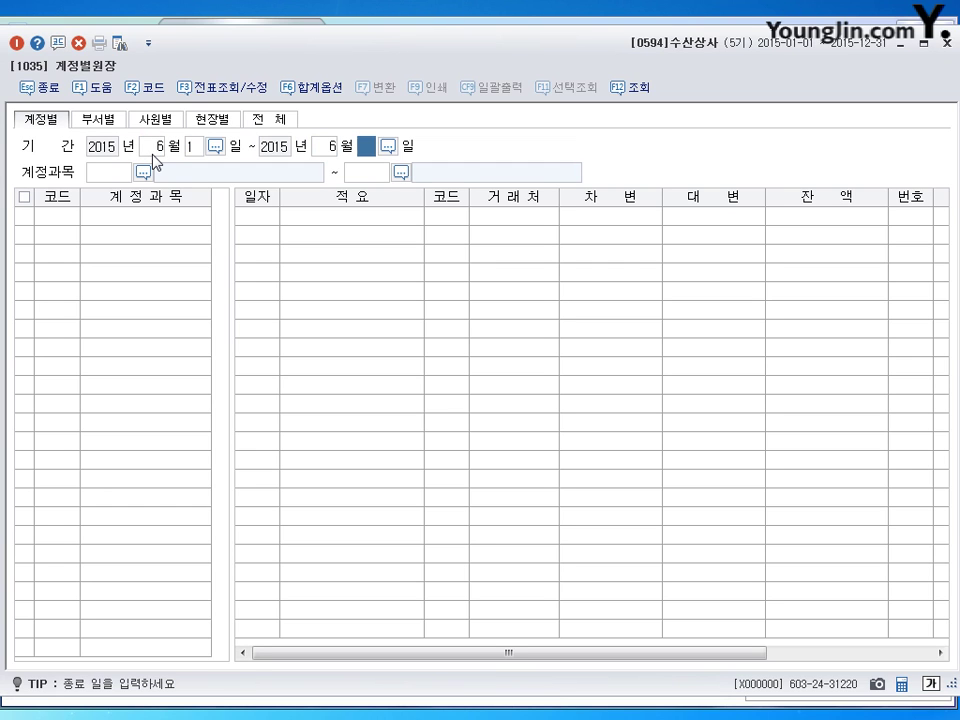
text(30)
key(Return)
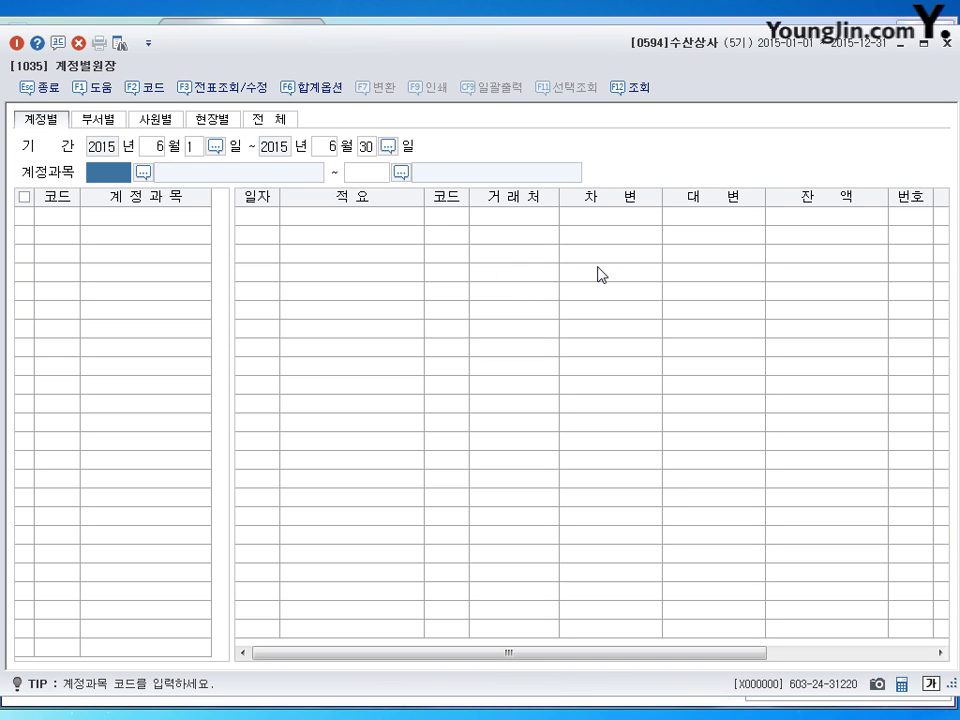
Step: Query account 0401 상품매출, check its 14,100,000 monthly credit total, and exit the ledger
text(401)
key(Return)
text(401)
key(Return)
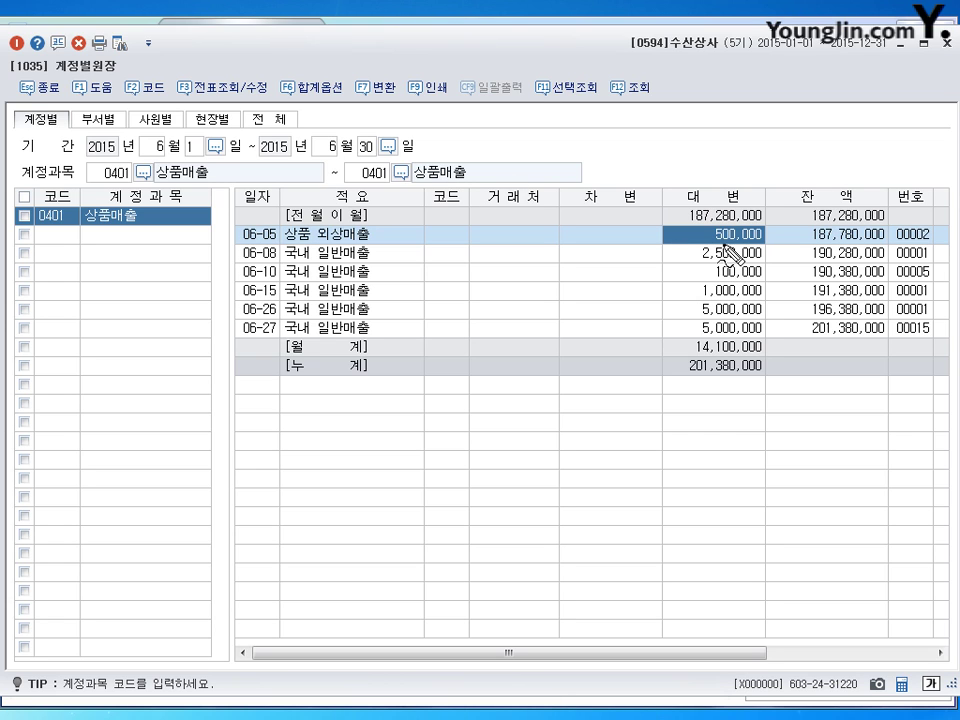
mouse_move(676, 229)
mouse_down()
mouse_move(690, 228)
mouse_move(693, 326)
mouse_up()
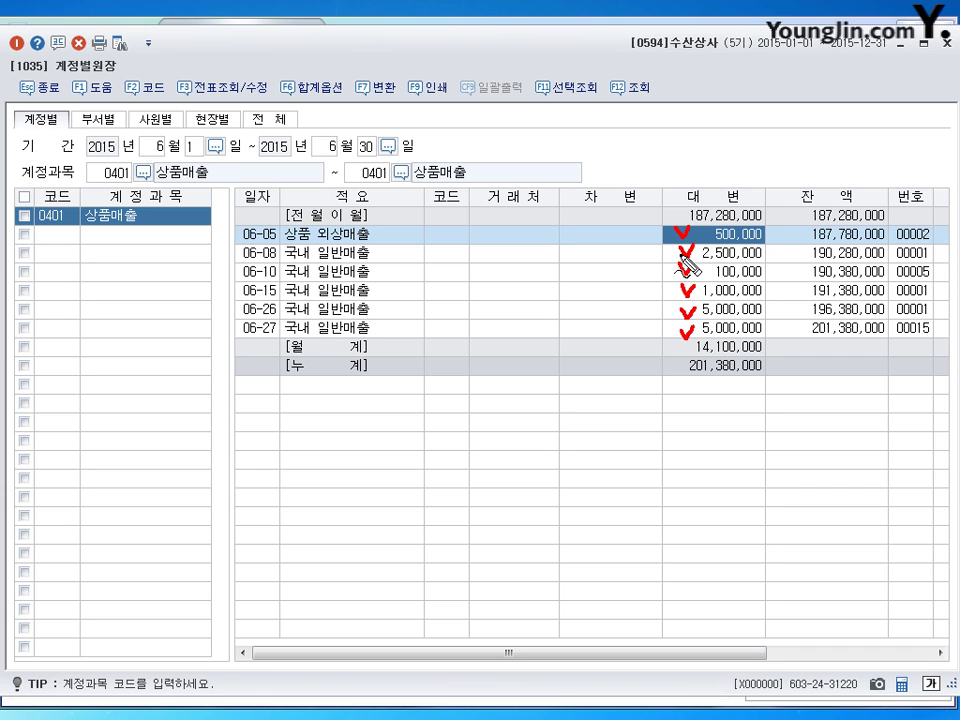
mouse_move(680, 238)
mouse_down()
mouse_move(656, 285)
mouse_move(683, 330)
mouse_move(676, 349)
mouse_move(736, 352)
mouse_move(692, 360)
mouse_up()
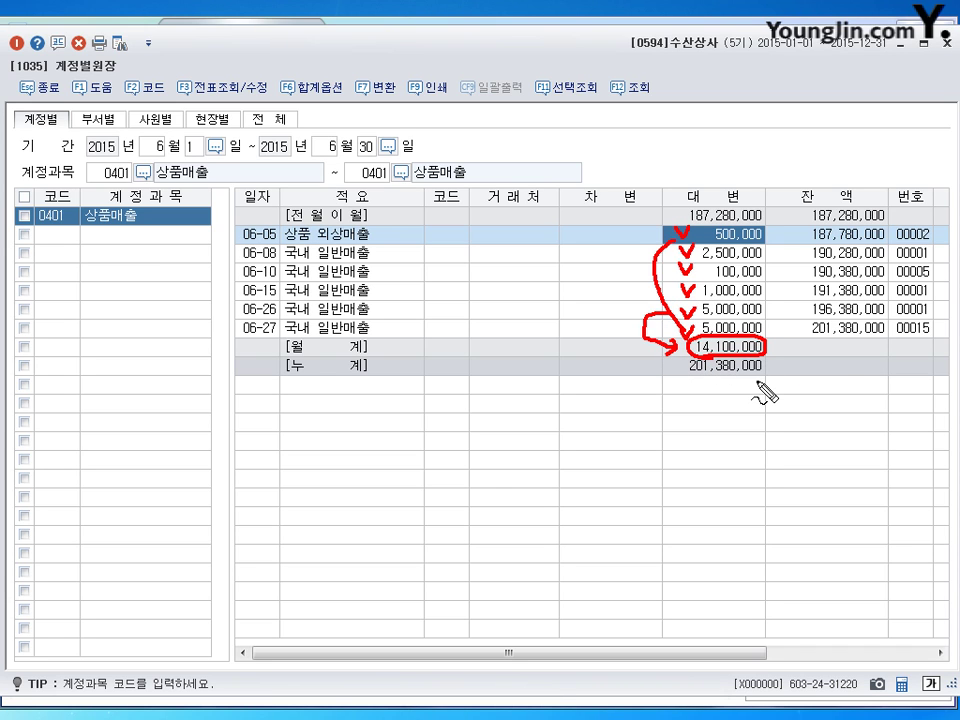
key(Escape)
key(Escape)
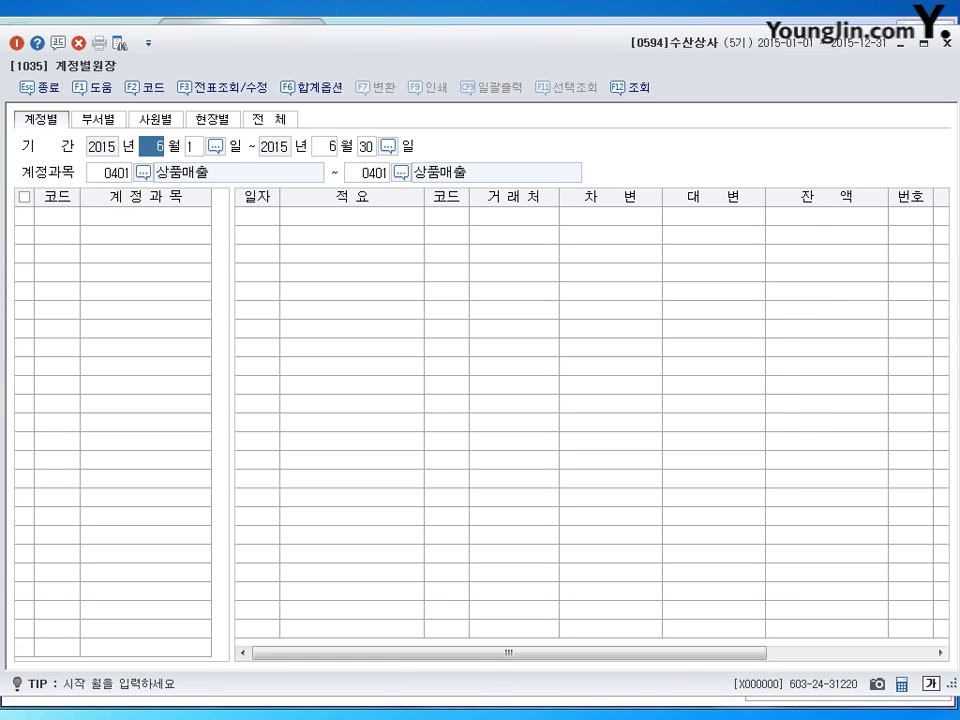
key(Escape)
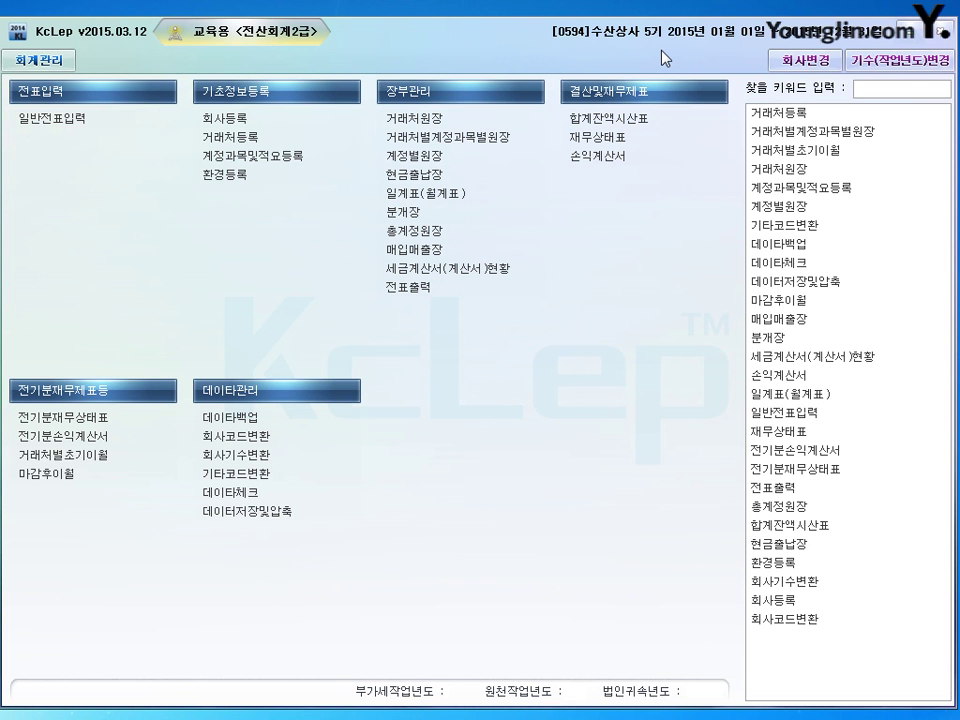